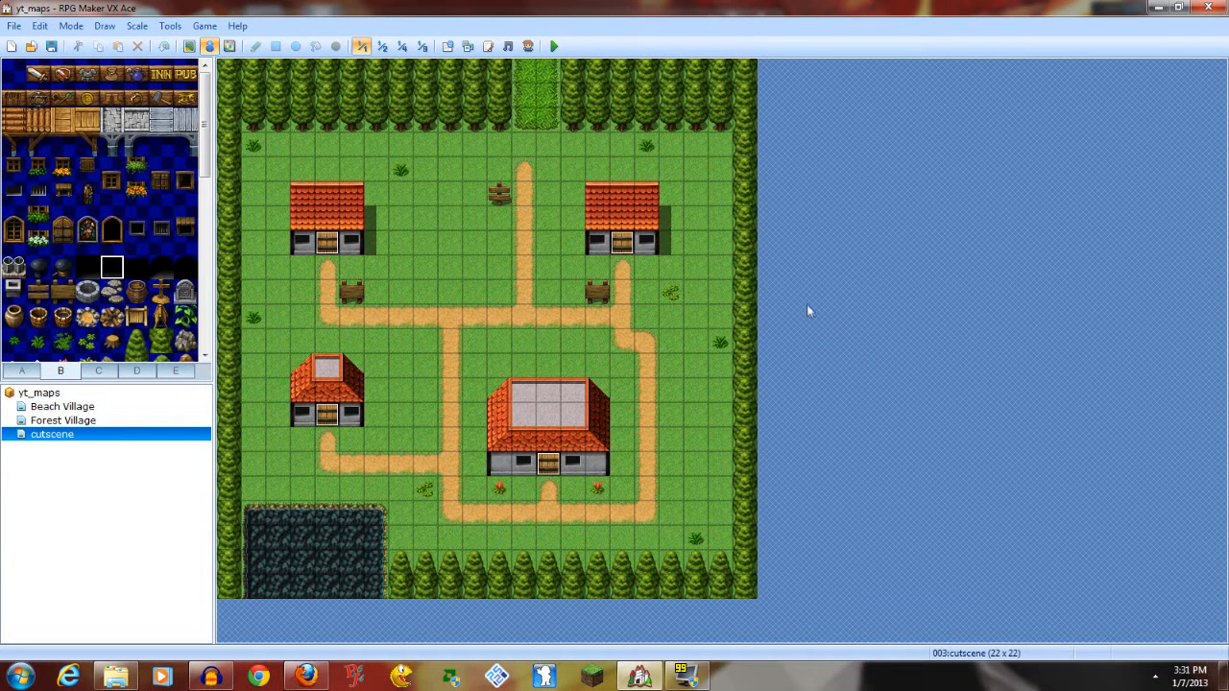
# Touch up a few path and grass tiles around the village's central path
pyautogui.click(531, 321)
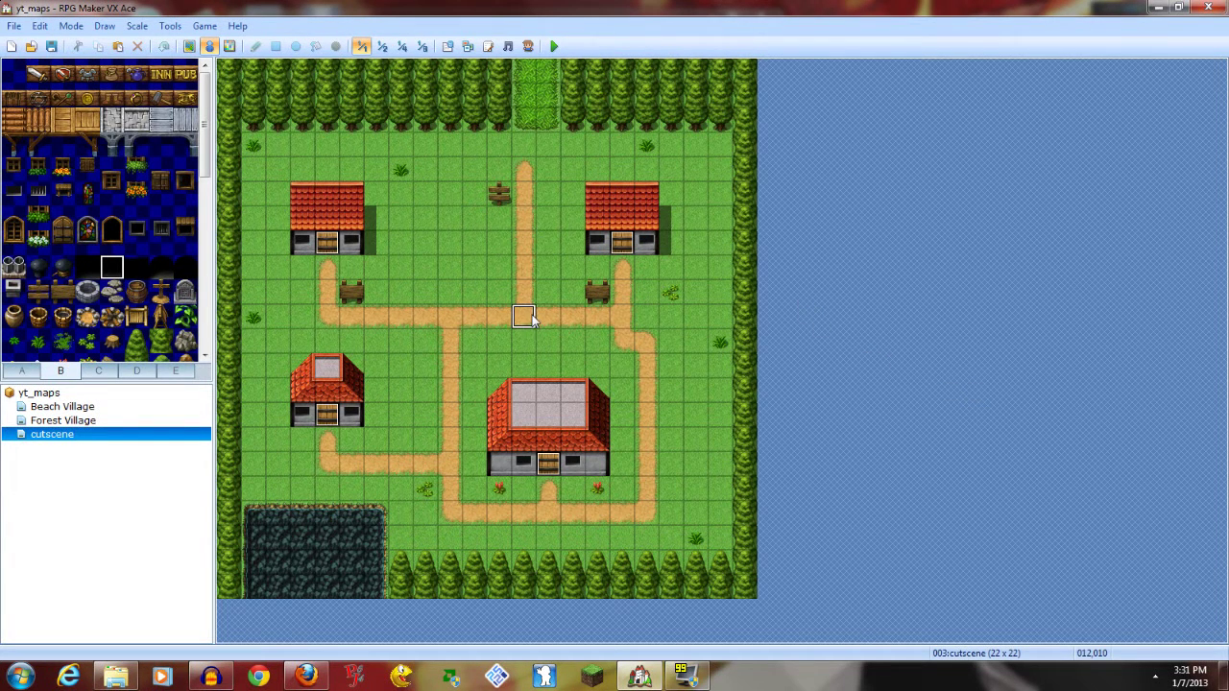
pyautogui.click(522, 217)
pyautogui.click(423, 288)
pyautogui.click(523, 171)
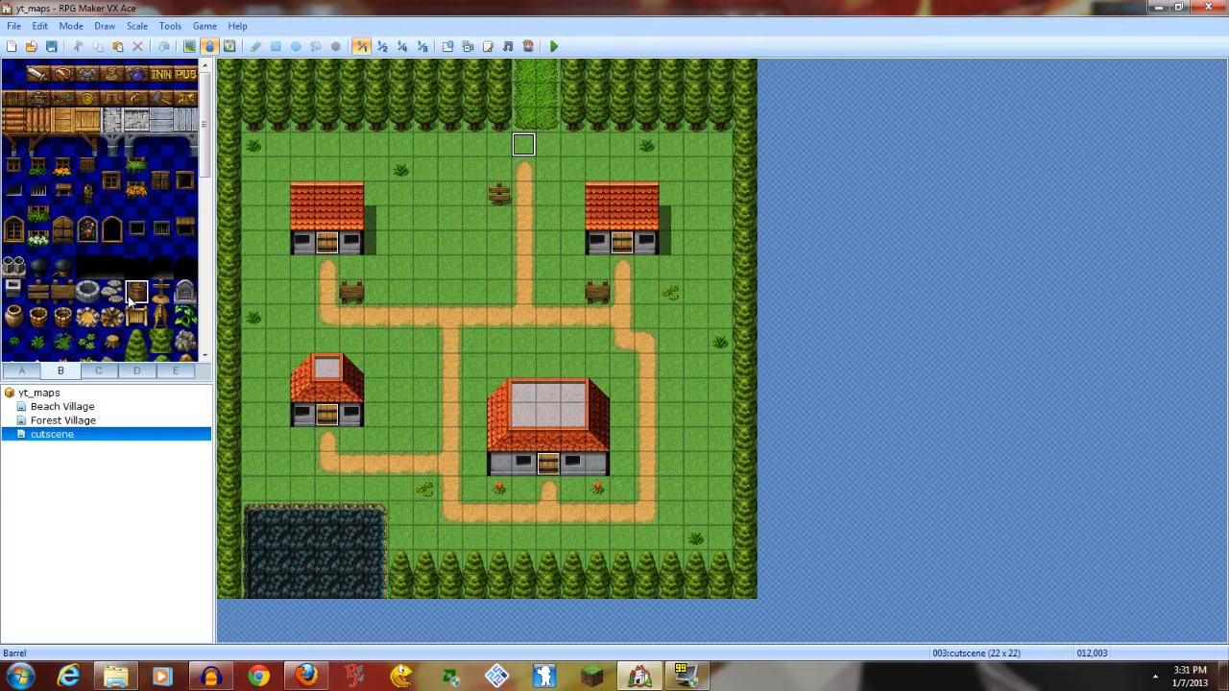
pyautogui.click(39, 267)
# Create a new event and give it the white-haired villager sprite from People1
pyautogui.doubleClick(405, 419)
pyautogui.doubleClick(355, 414)
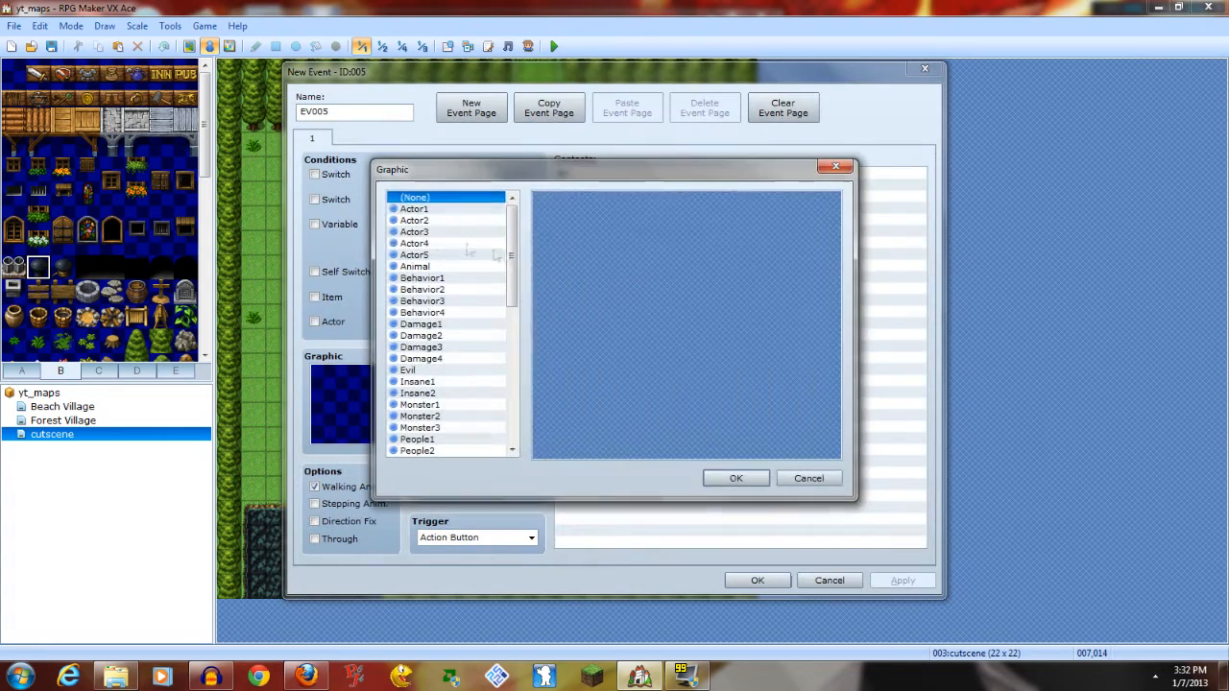
pyautogui.click(469, 254)
pyautogui.click(422, 312)
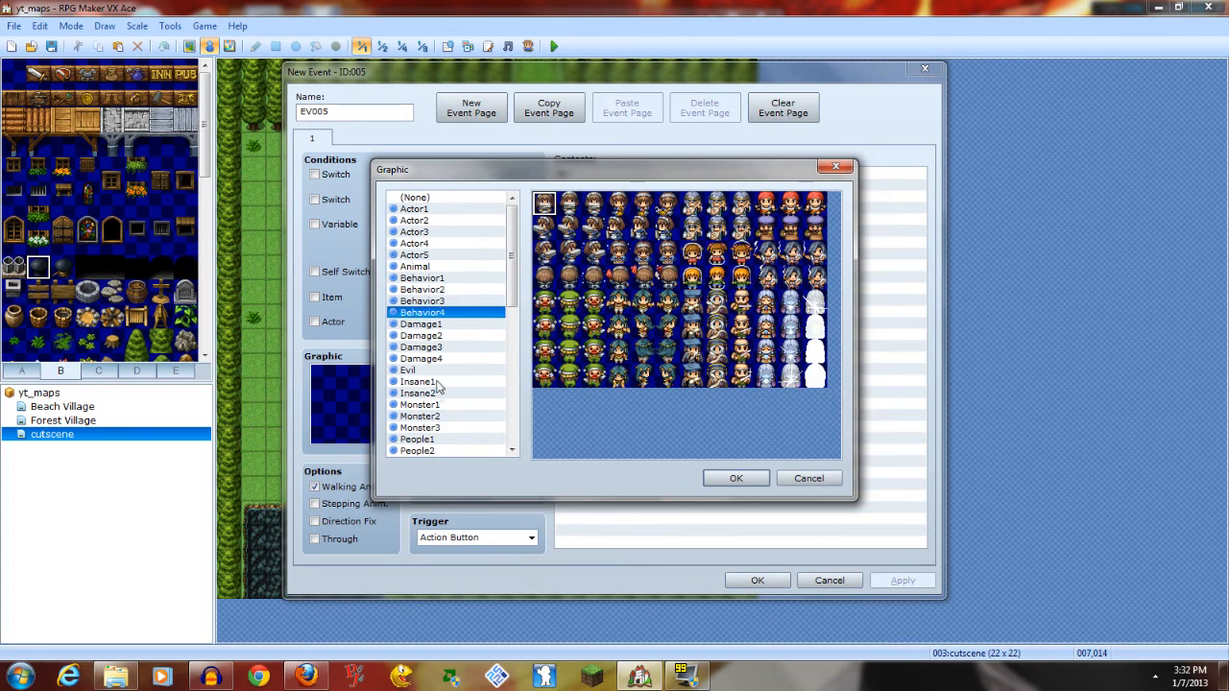
pyautogui.click(438, 383)
pyautogui.click(459, 301)
pyautogui.click(449, 335)
pyautogui.scroll(-4, 449, 338)
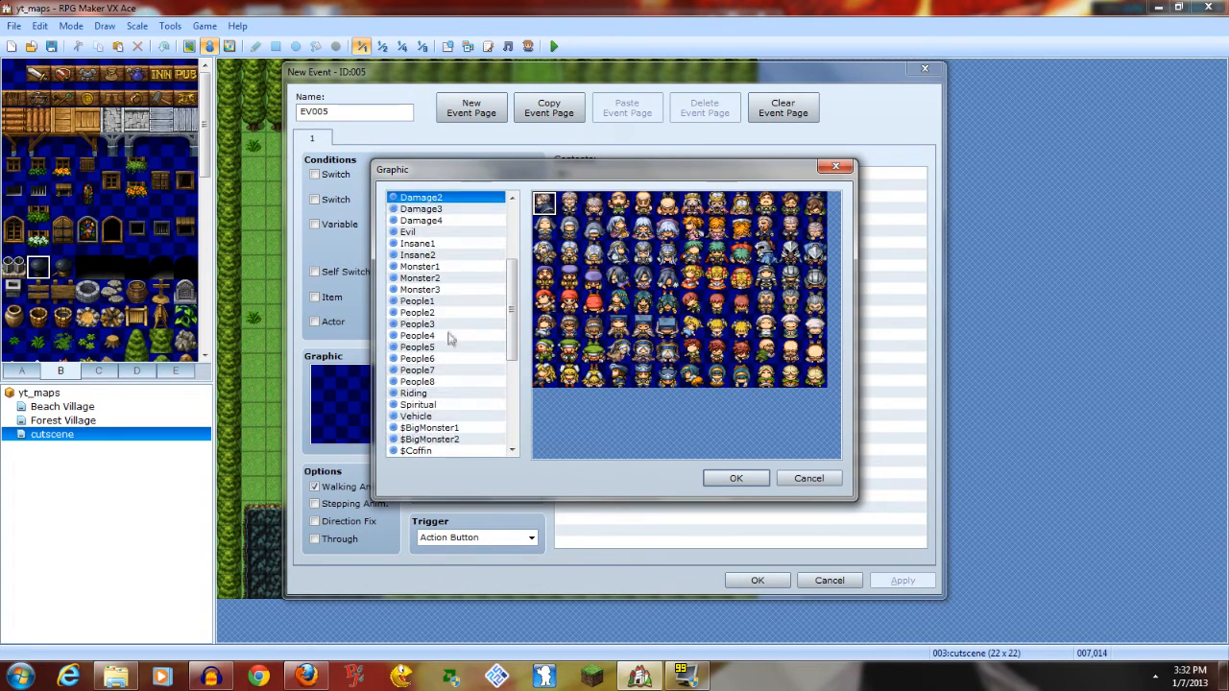
pyautogui.click(441, 312)
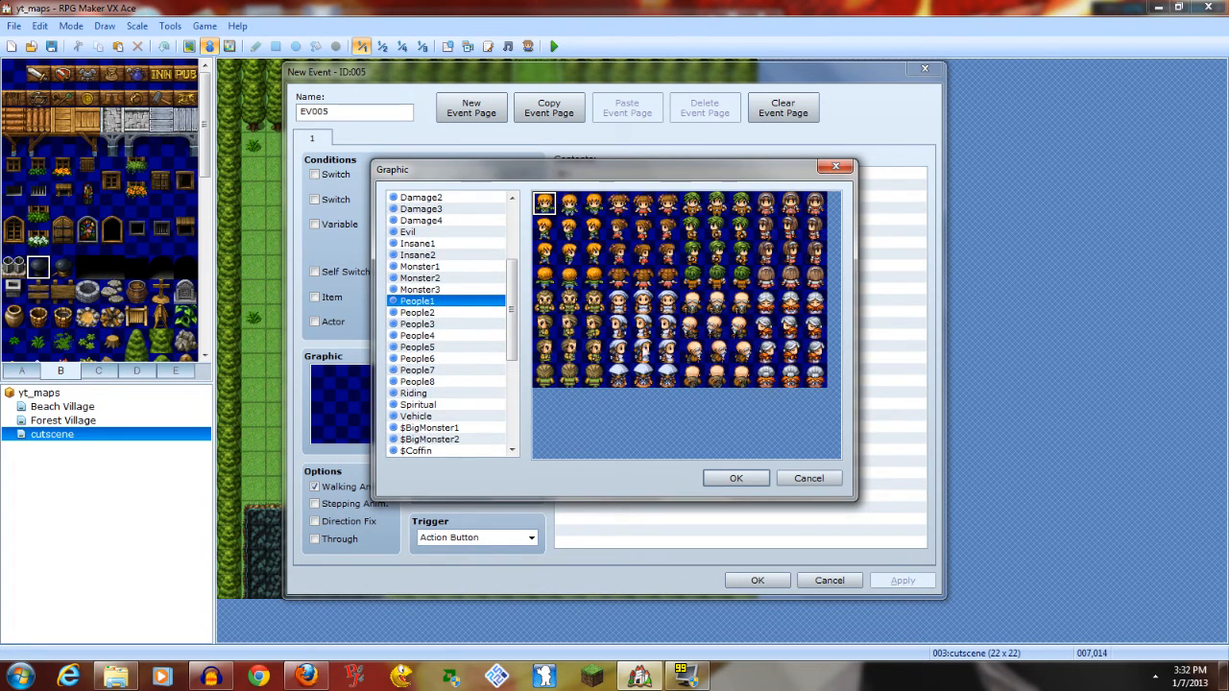
pyautogui.doubleClick(645, 312)
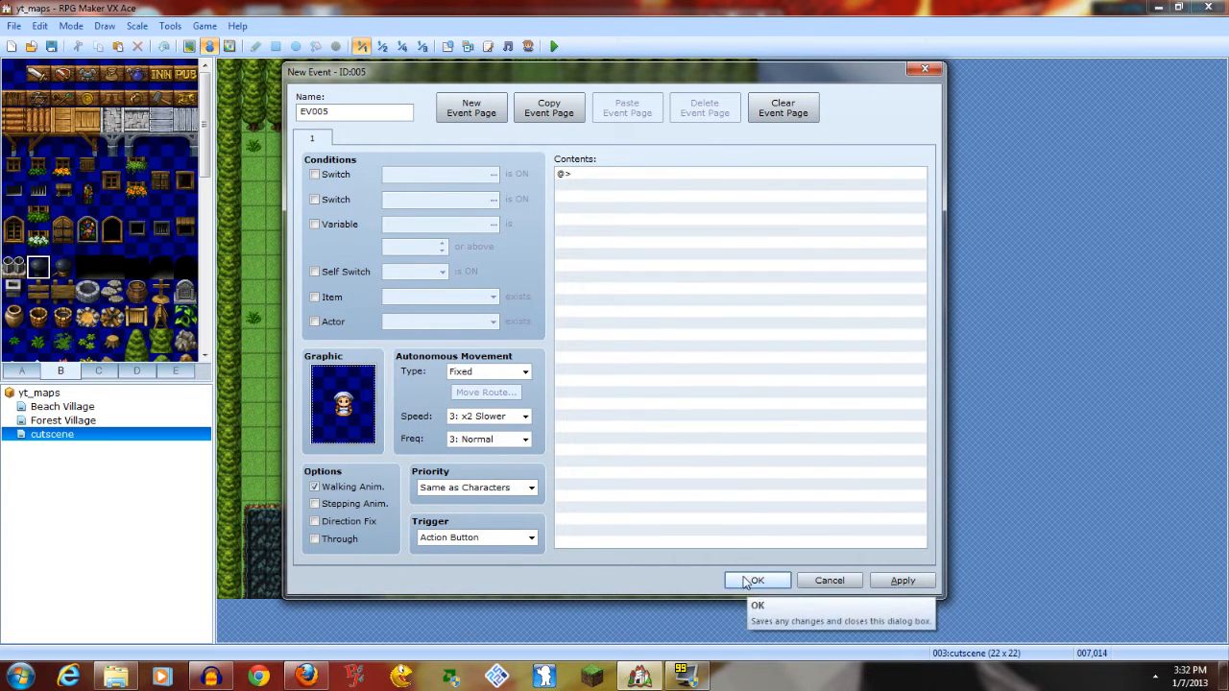
# Set the villager's autonomous movement to Random and place it on the path below the big house
pyautogui.click(490, 372)
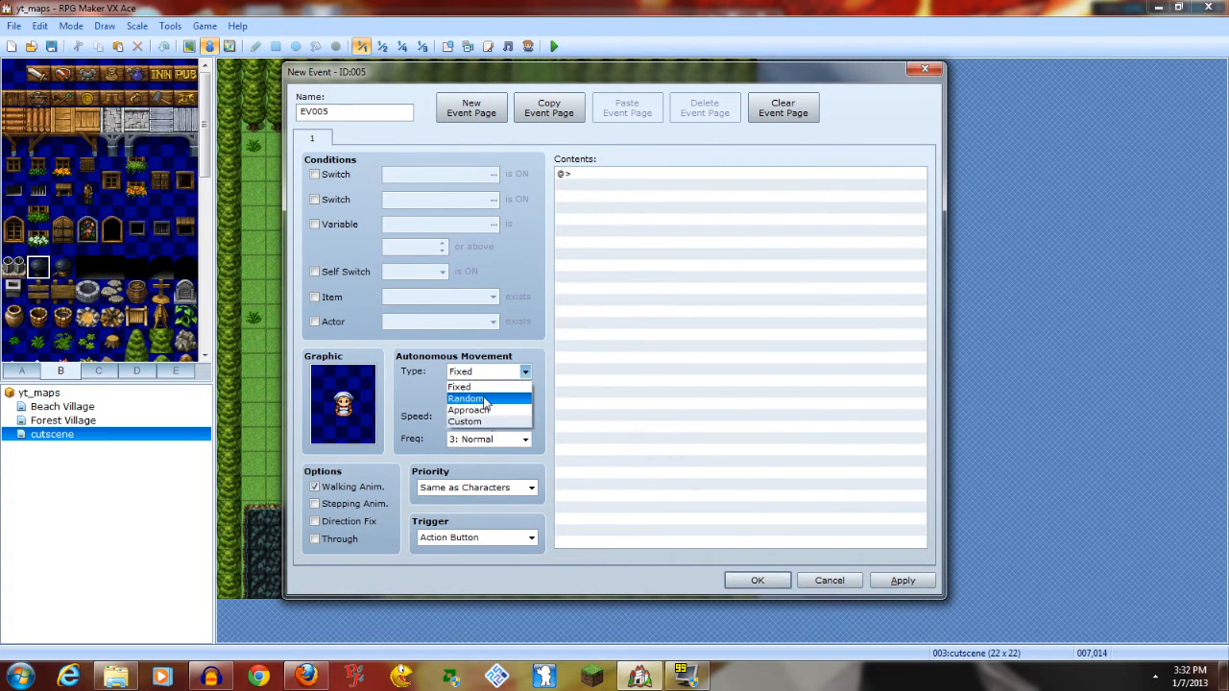
pyautogui.click(485, 398)
pyautogui.click(744, 579)
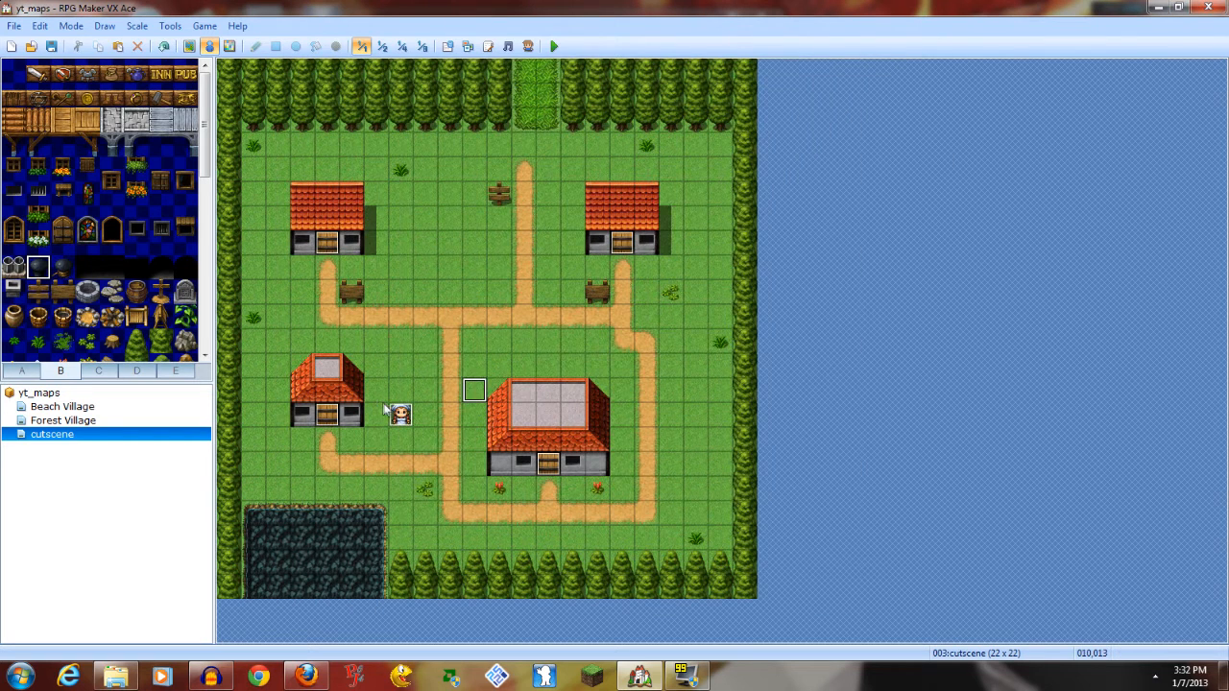
pyautogui.click(622, 466)
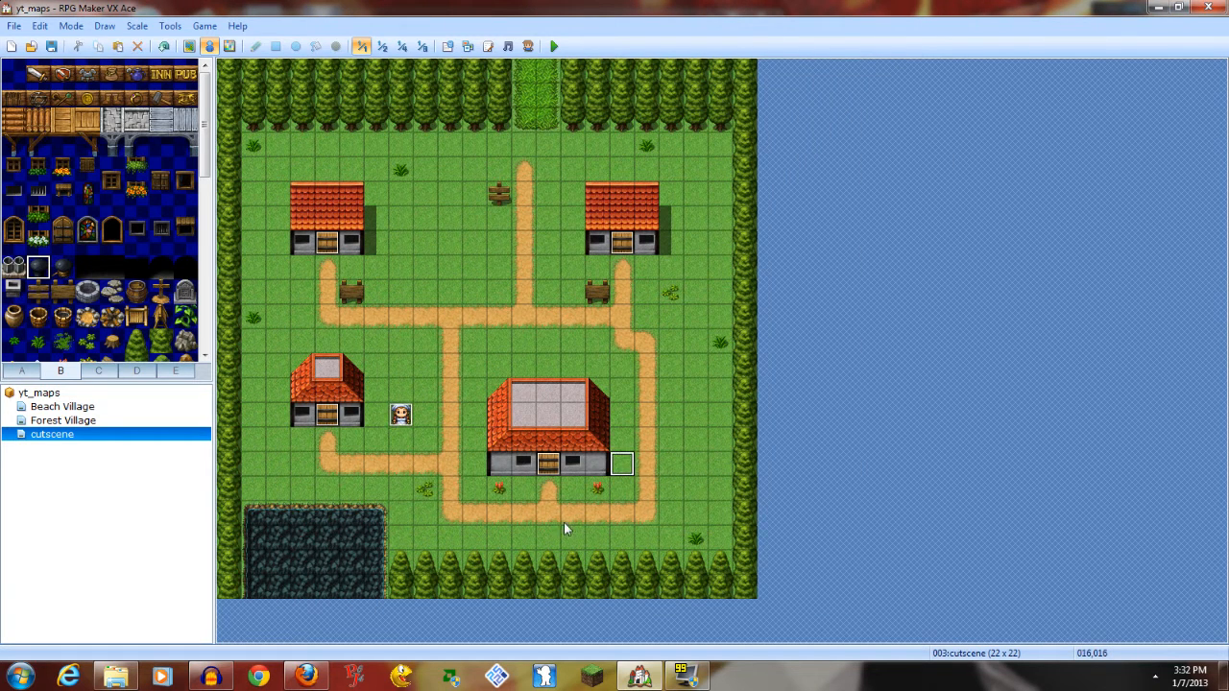
pyautogui.moveTo(400, 414); pyautogui.dragTo(499, 513)
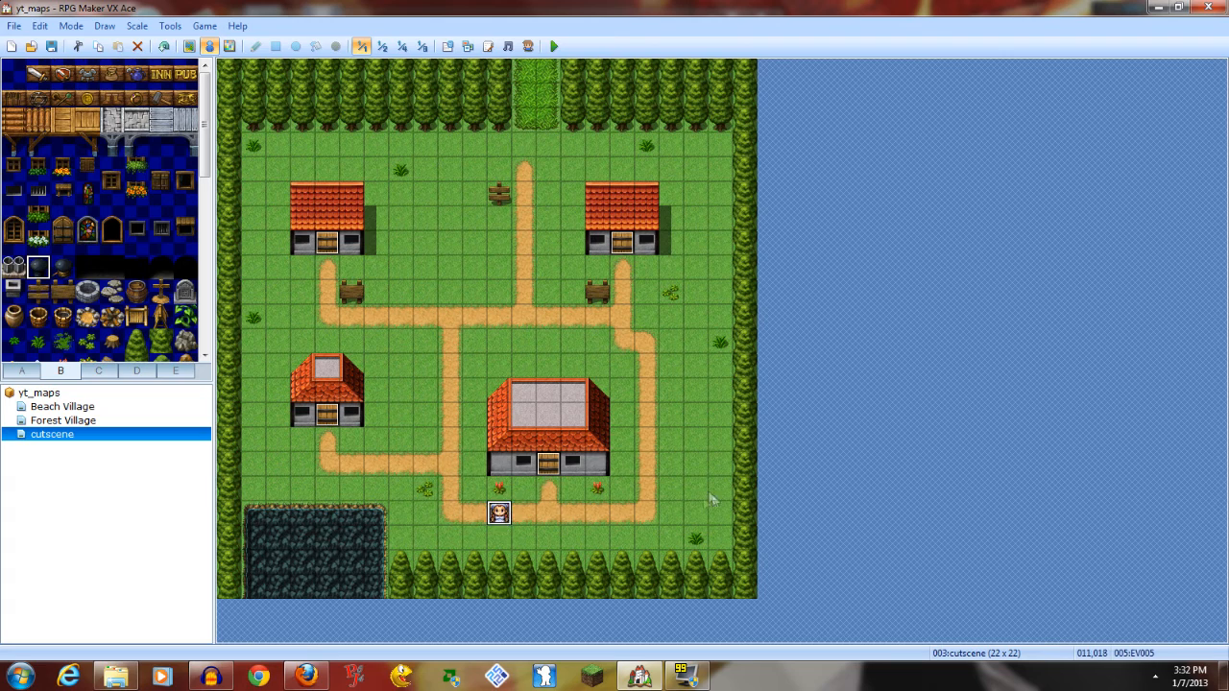
pyautogui.click(450, 366)
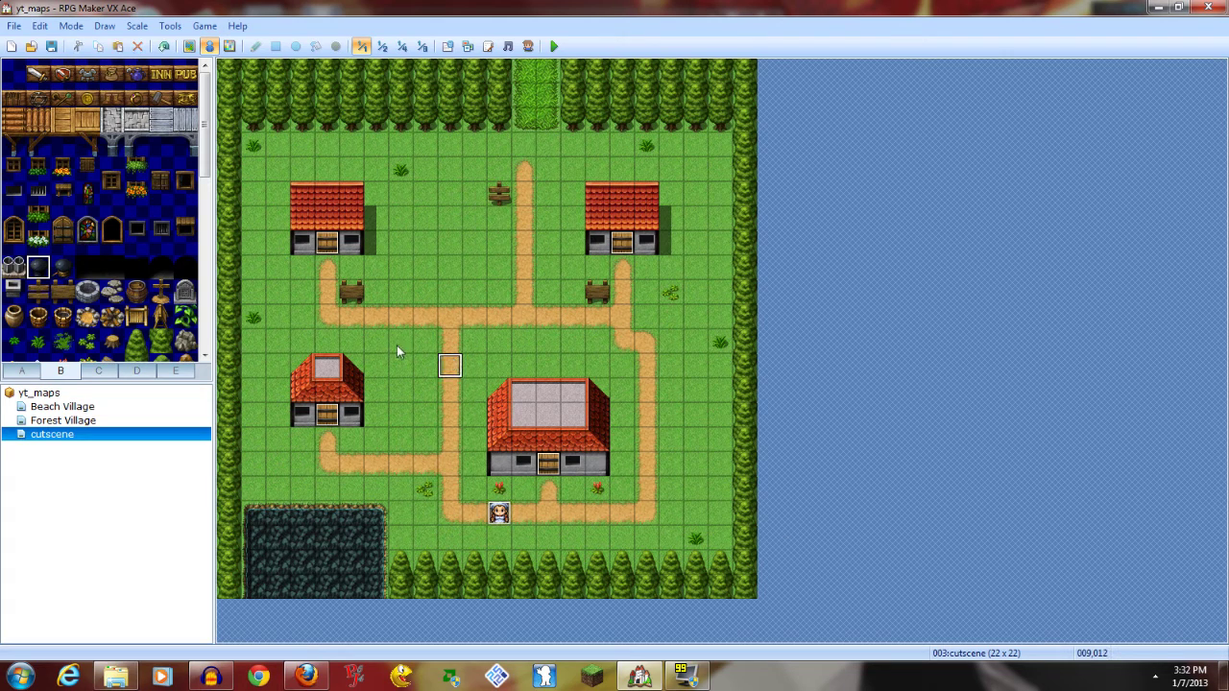
# Create an event at the northern path entrance with the orange-haired People1 villager sprite
pyautogui.doubleClick(500, 149)
pyautogui.doubleClick(357, 381)
pyautogui.click(432, 392)
pyautogui.click(443, 301)
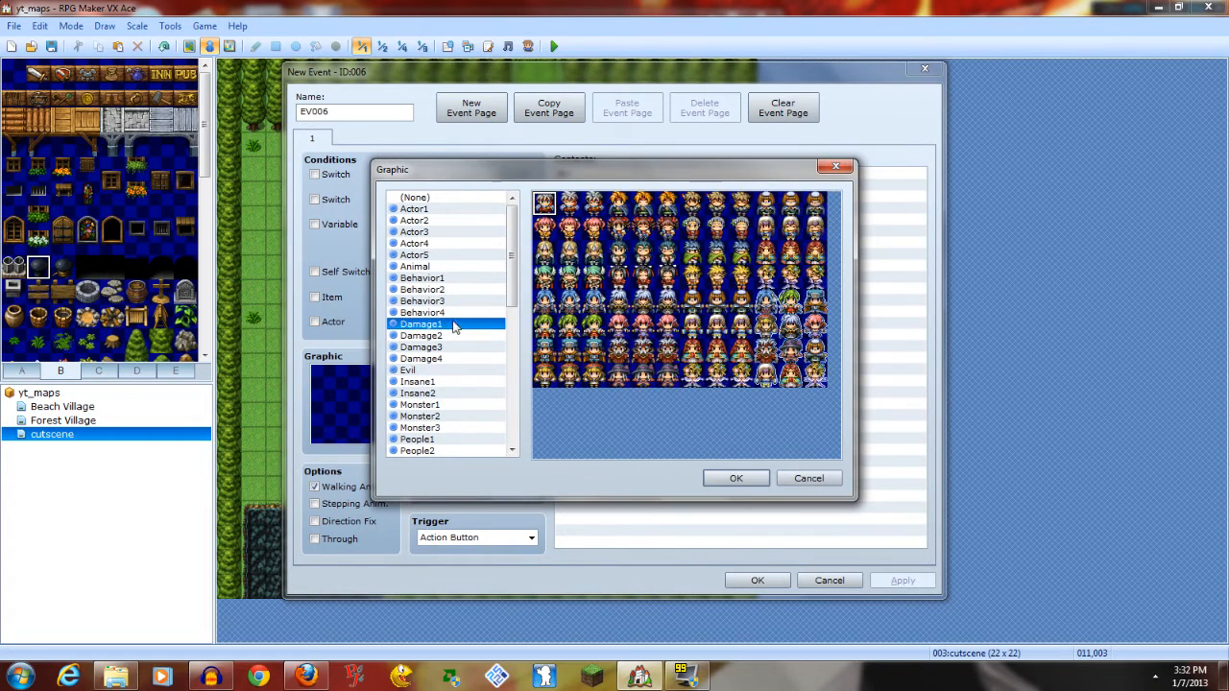
pyautogui.click(451, 323)
pyautogui.click(422, 428)
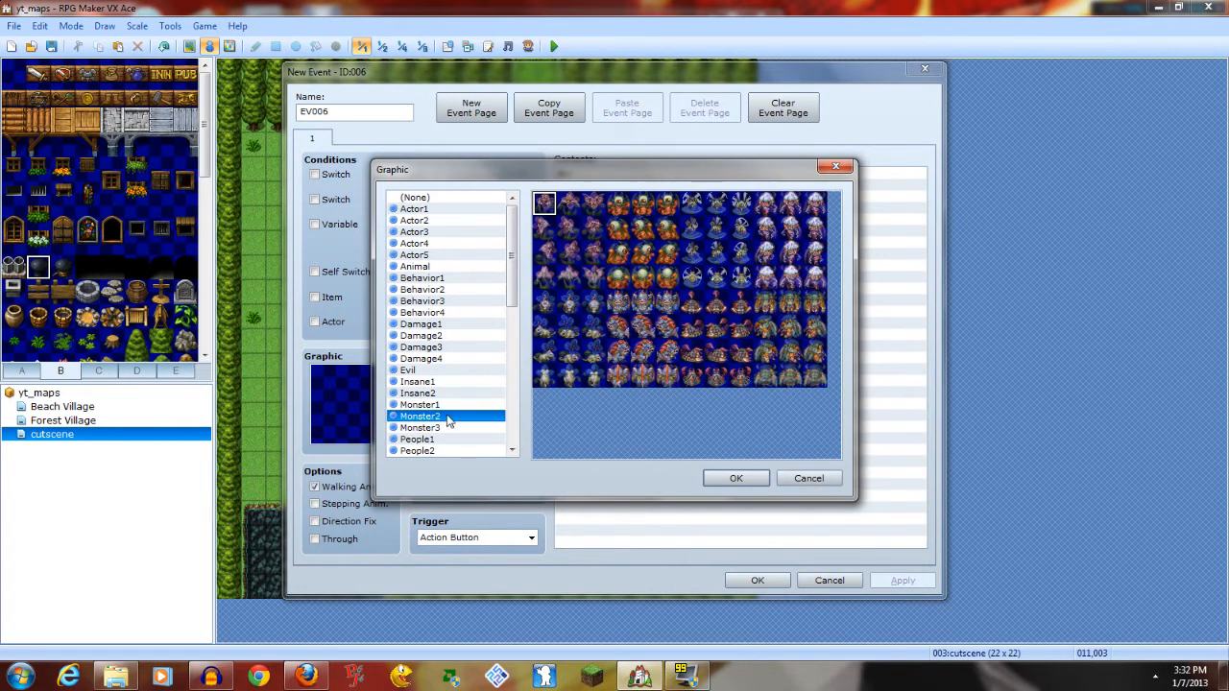
pyautogui.click(449, 406)
pyautogui.click(447, 440)
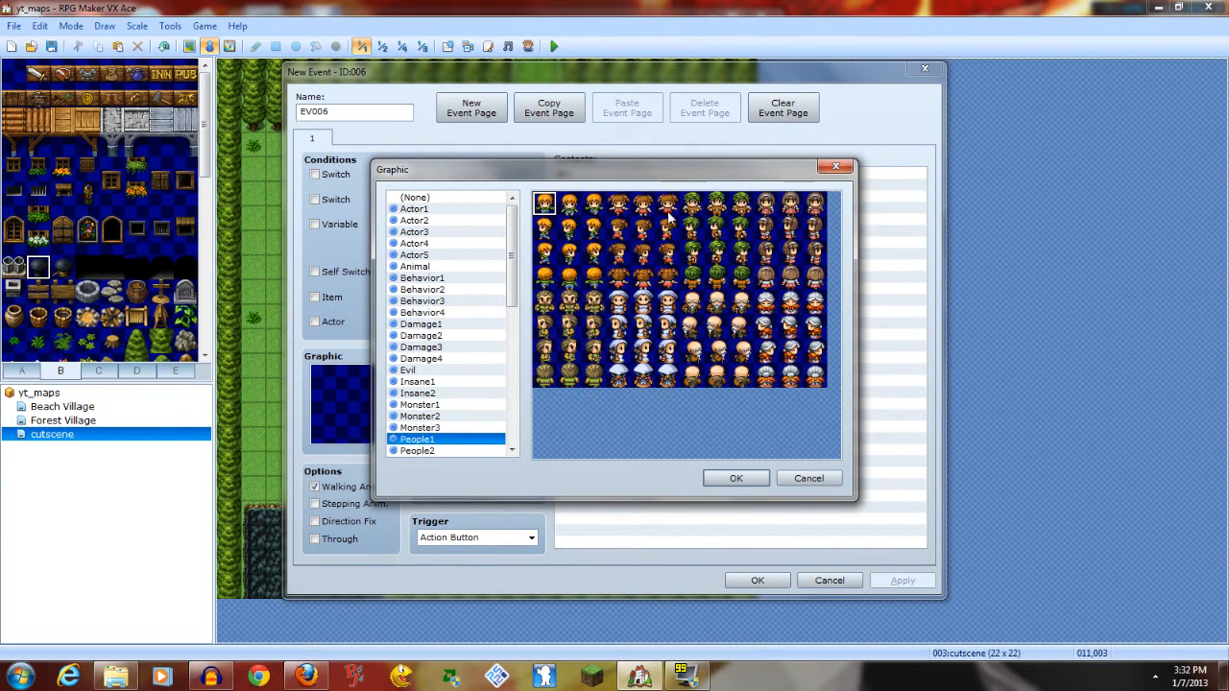
pyautogui.doubleClick(544, 212)
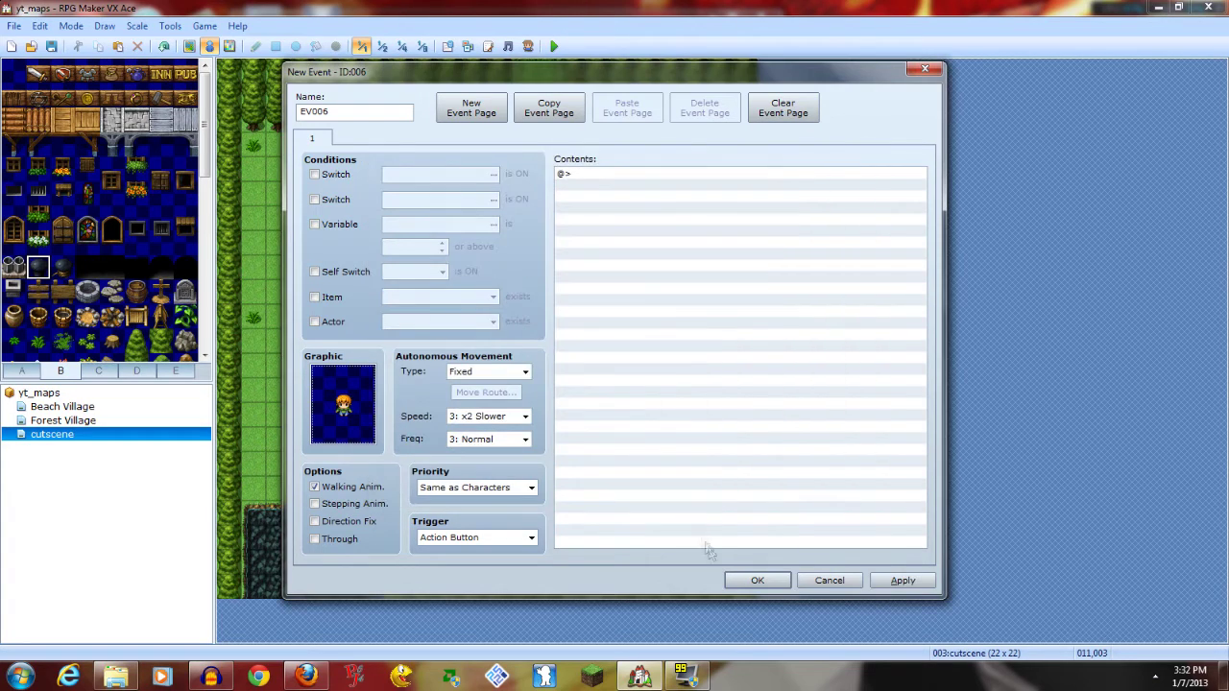
pyautogui.click(755, 581)
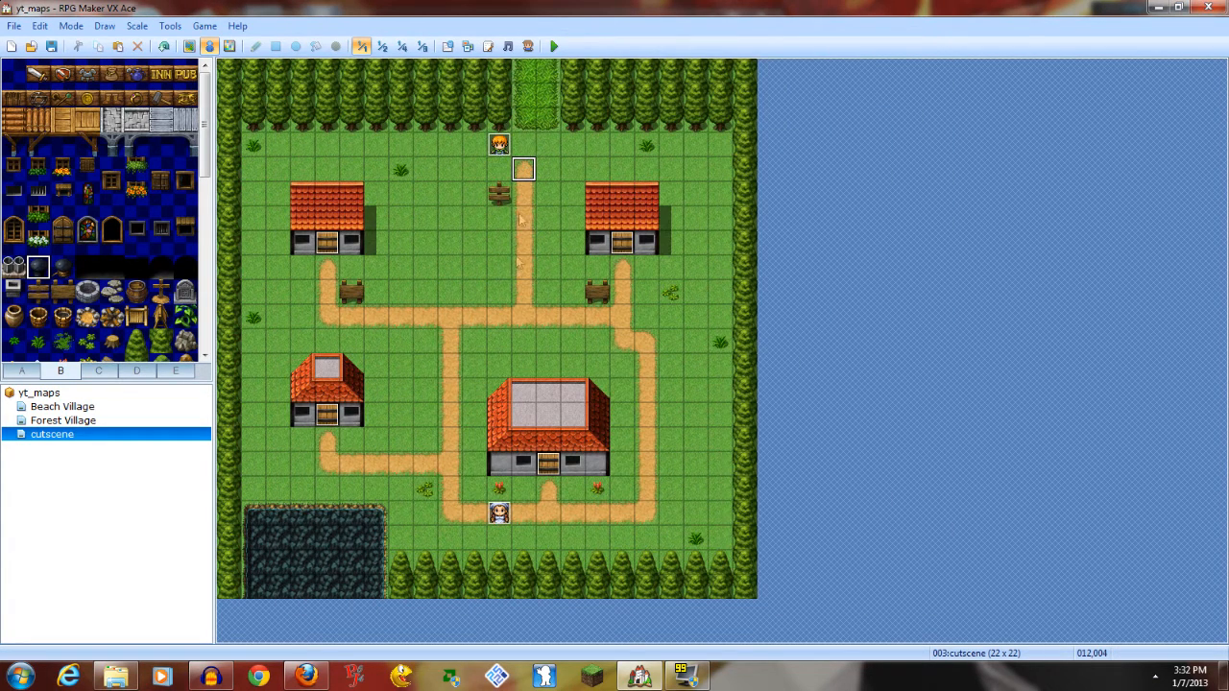
pyautogui.click(354, 272)
pyautogui.click(474, 242)
# Save yt_maps, playtest a new game, then close the playtest window
pyautogui.click(554, 46)
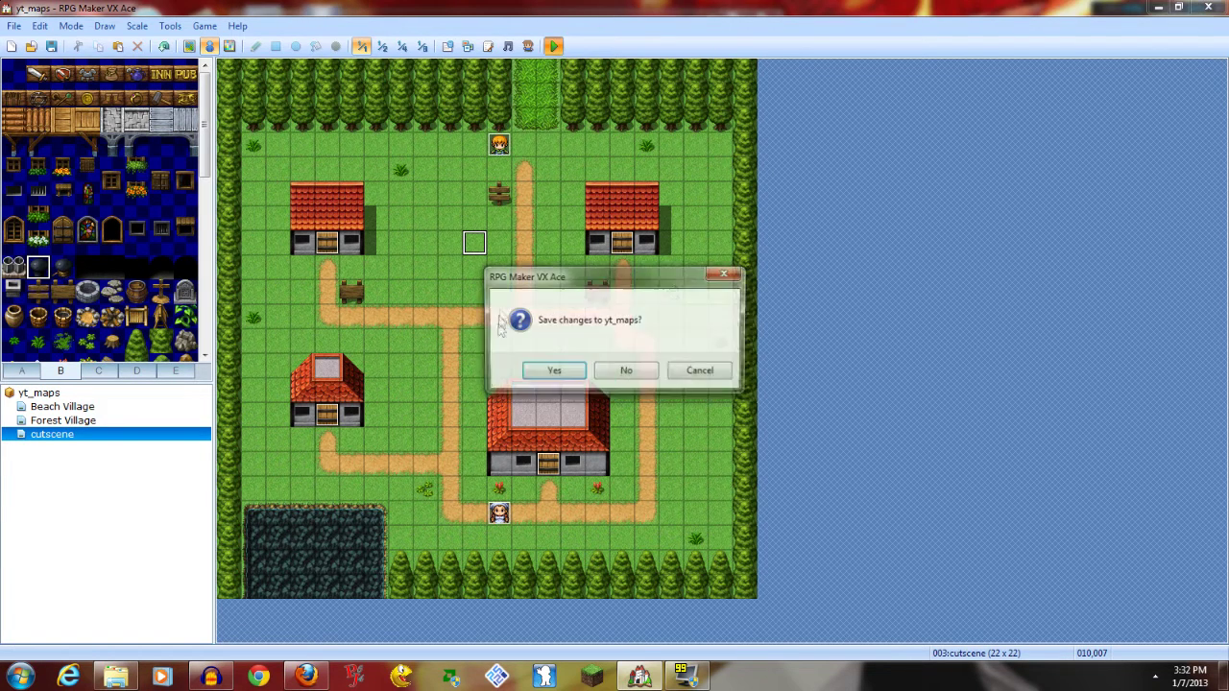
pyautogui.click(541, 368)
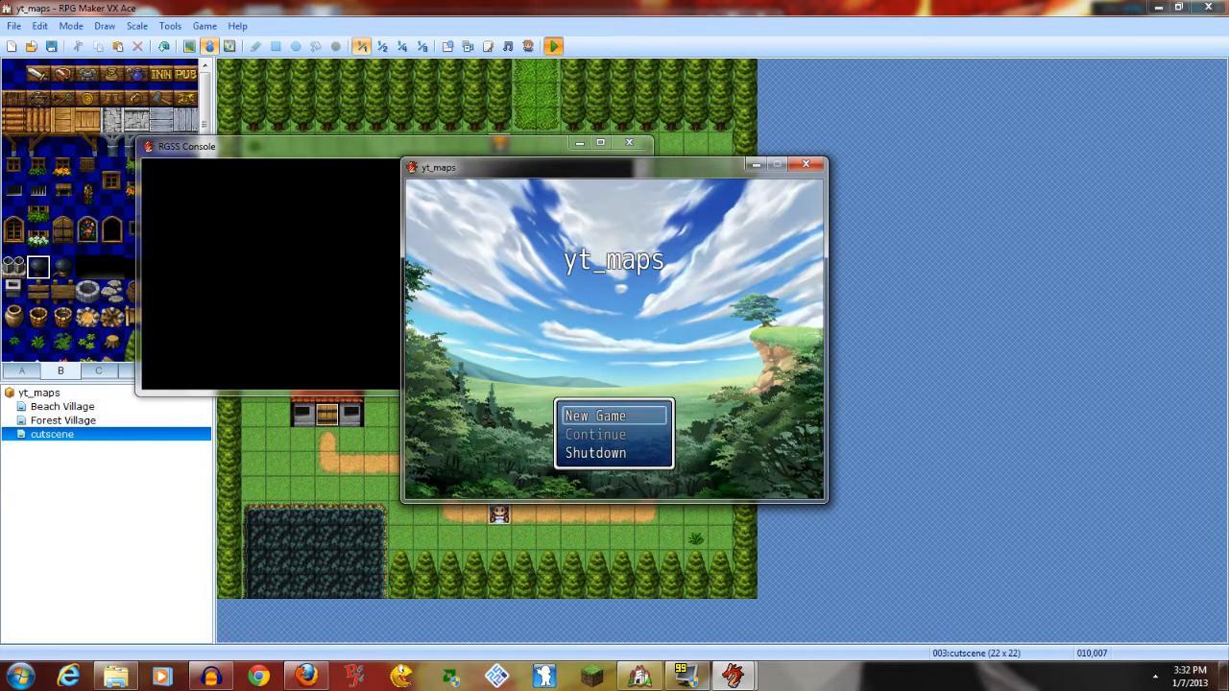
pyautogui.press('Return')
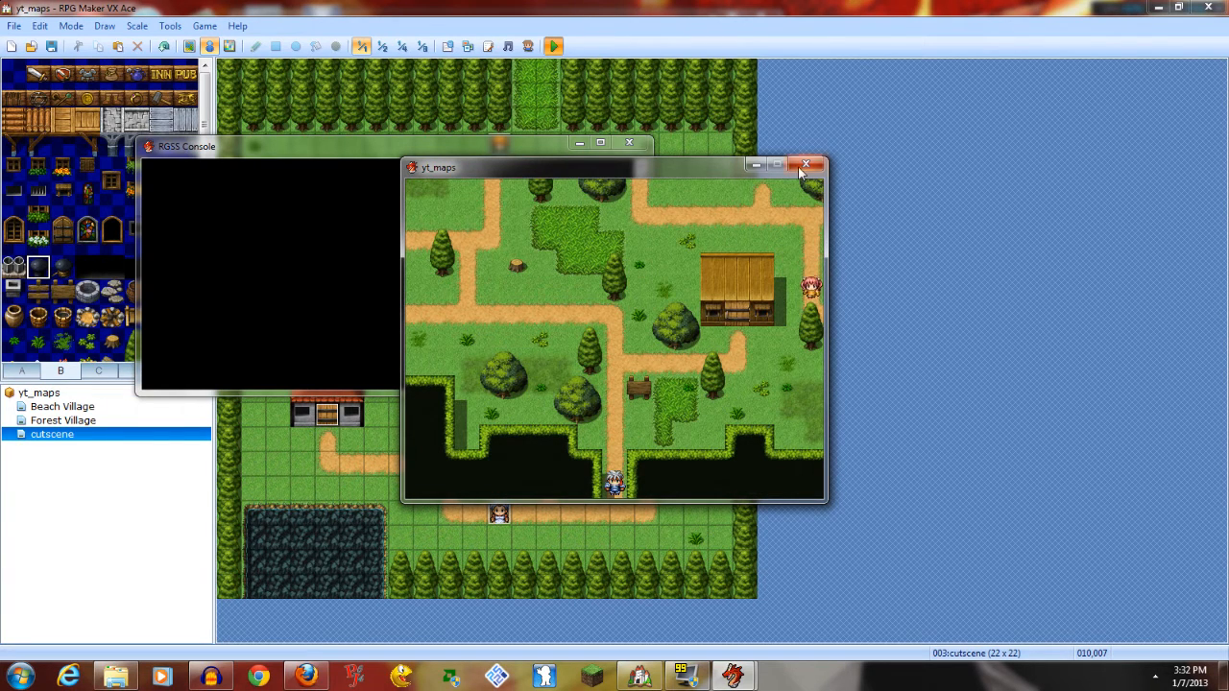
pyautogui.hotkey('alt', 'F4')
pyautogui.rightClick(499, 357)
pyautogui.moveTo(570, 494)
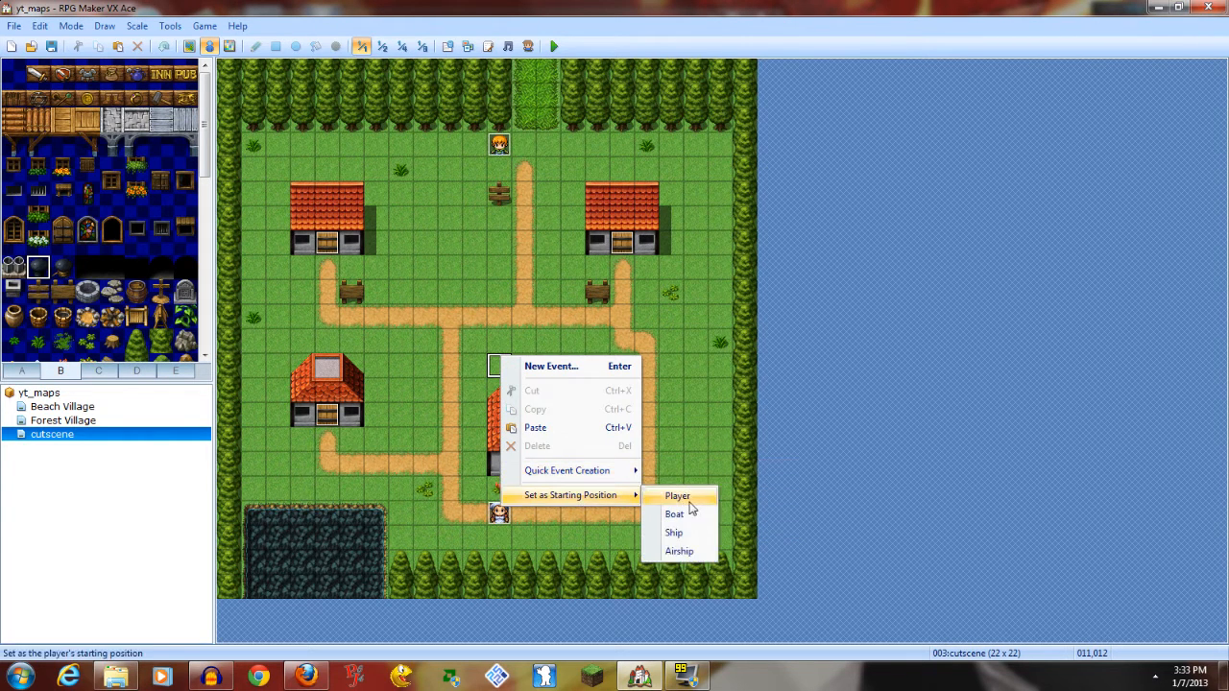
# Set the player's starting position at the village's northern entrance
pyautogui.click(687, 497)
pyautogui.moveTo(499, 365); pyautogui.dragTo(549, 242)
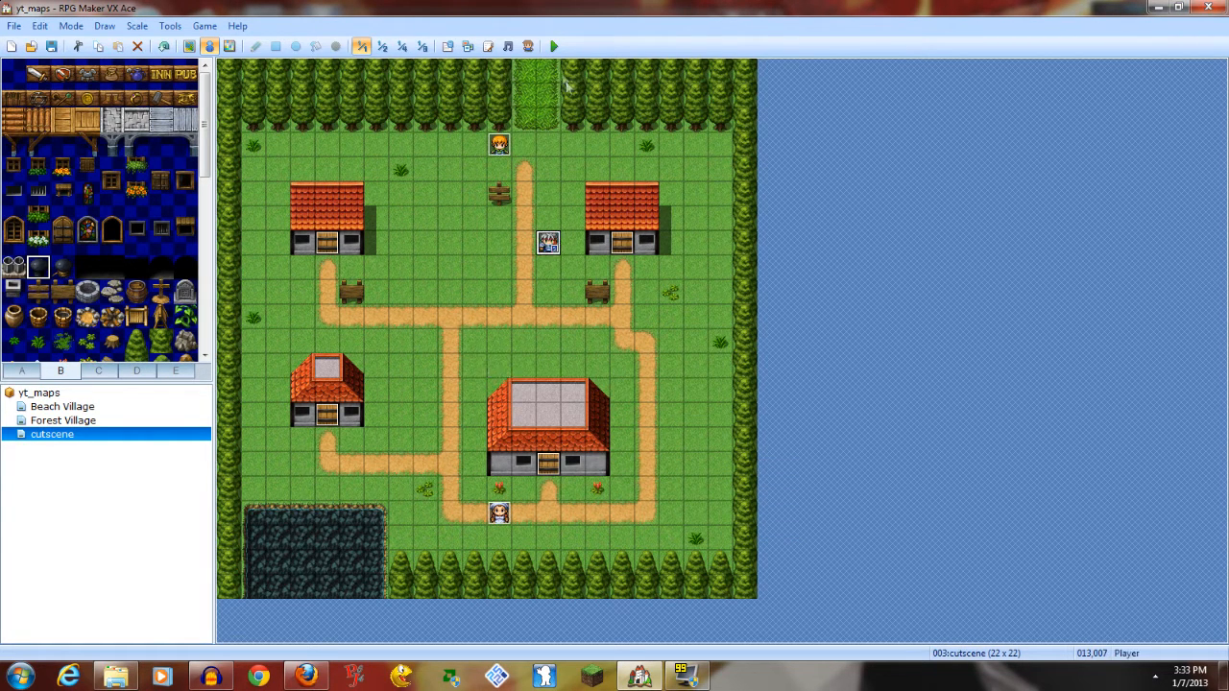
pyautogui.moveTo(526, 175); pyautogui.dragTo(524, 120)
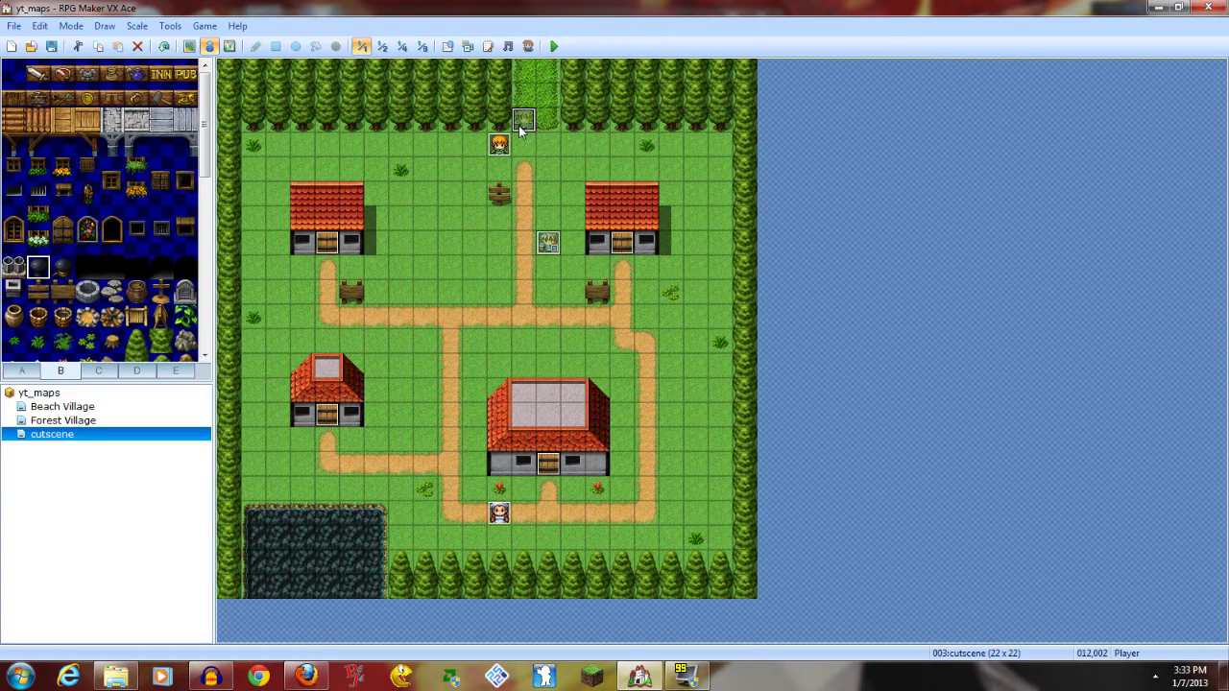
# Save the project, playtest a new game in the village, then close it
pyautogui.click(554, 46)
pyautogui.click(553, 371)
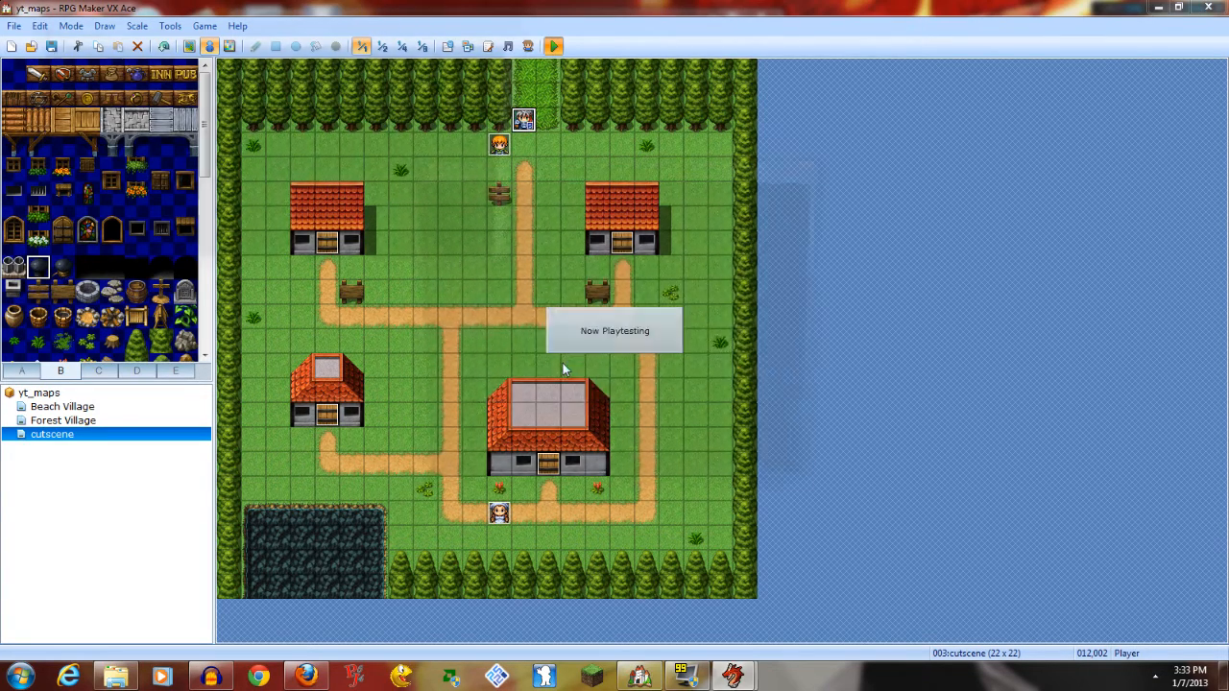
pyautogui.press('Return')
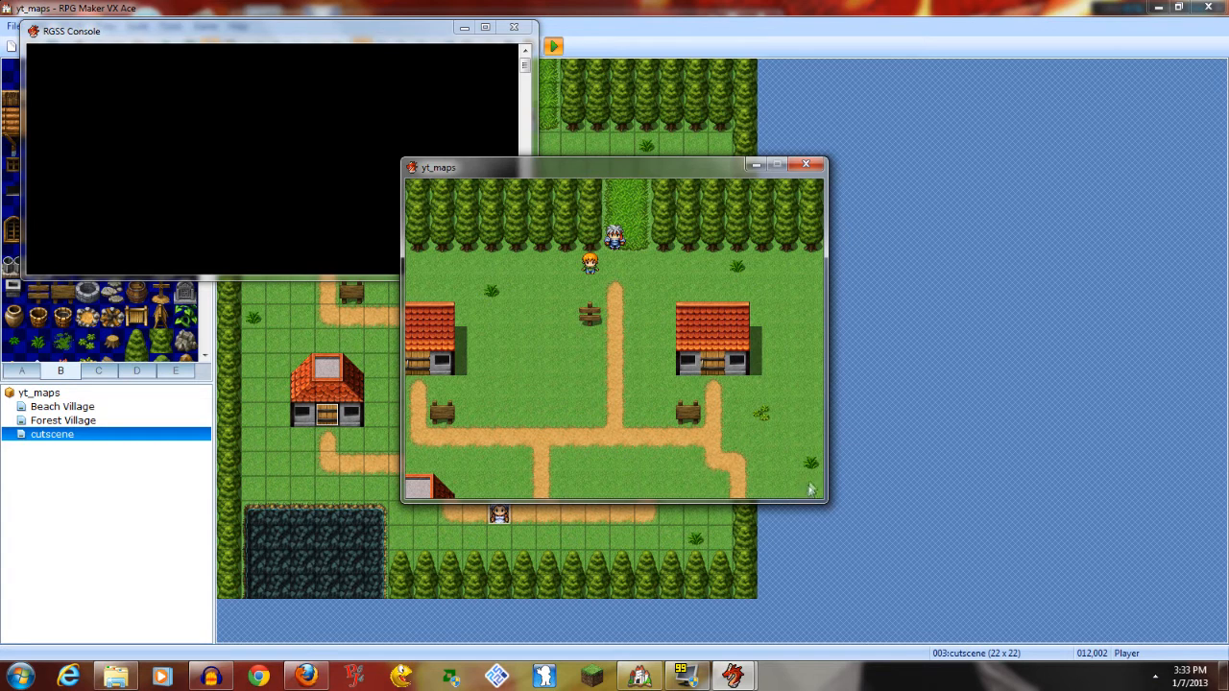
pyautogui.click(804, 166)
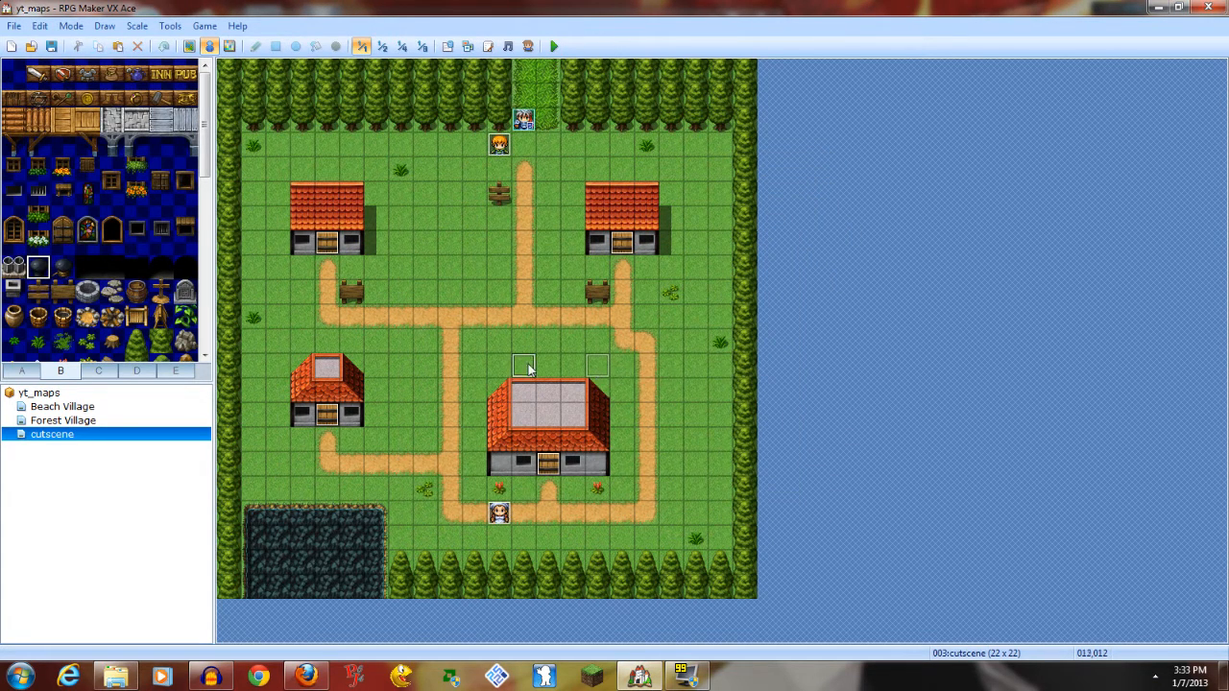
# Create a new event on the central path and pick the People4 villager sprite
pyautogui.doubleClick(456, 372)
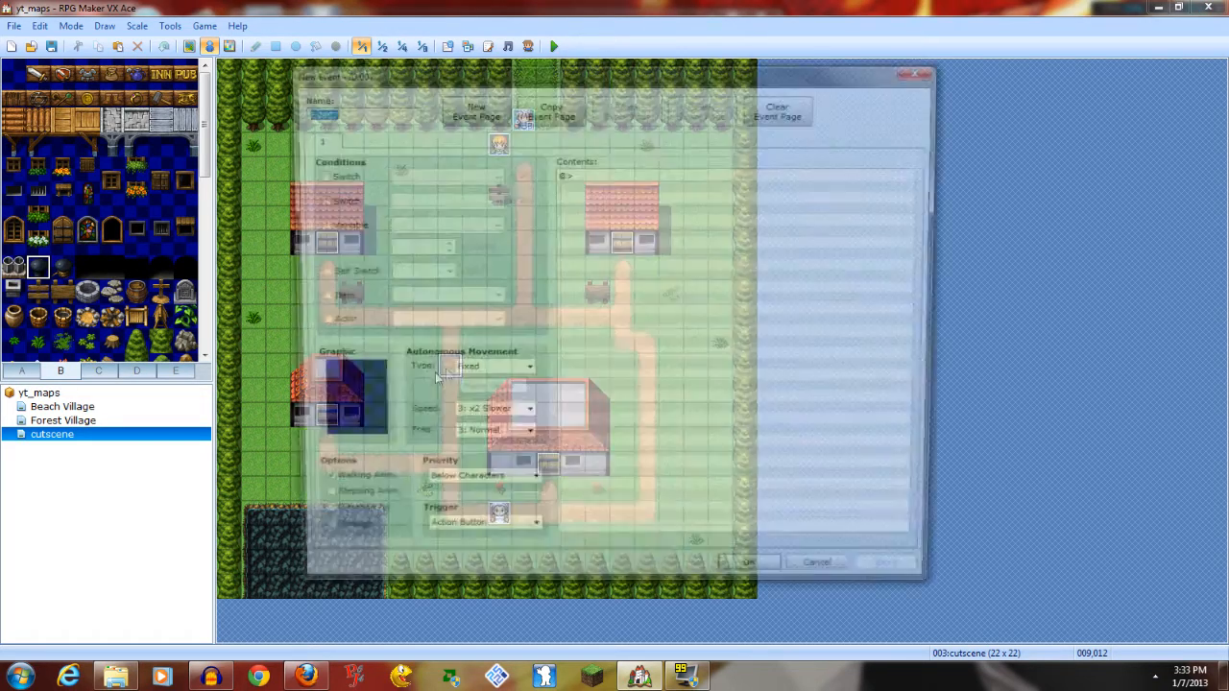
pyautogui.doubleClick(347, 406)
pyautogui.click(453, 278)
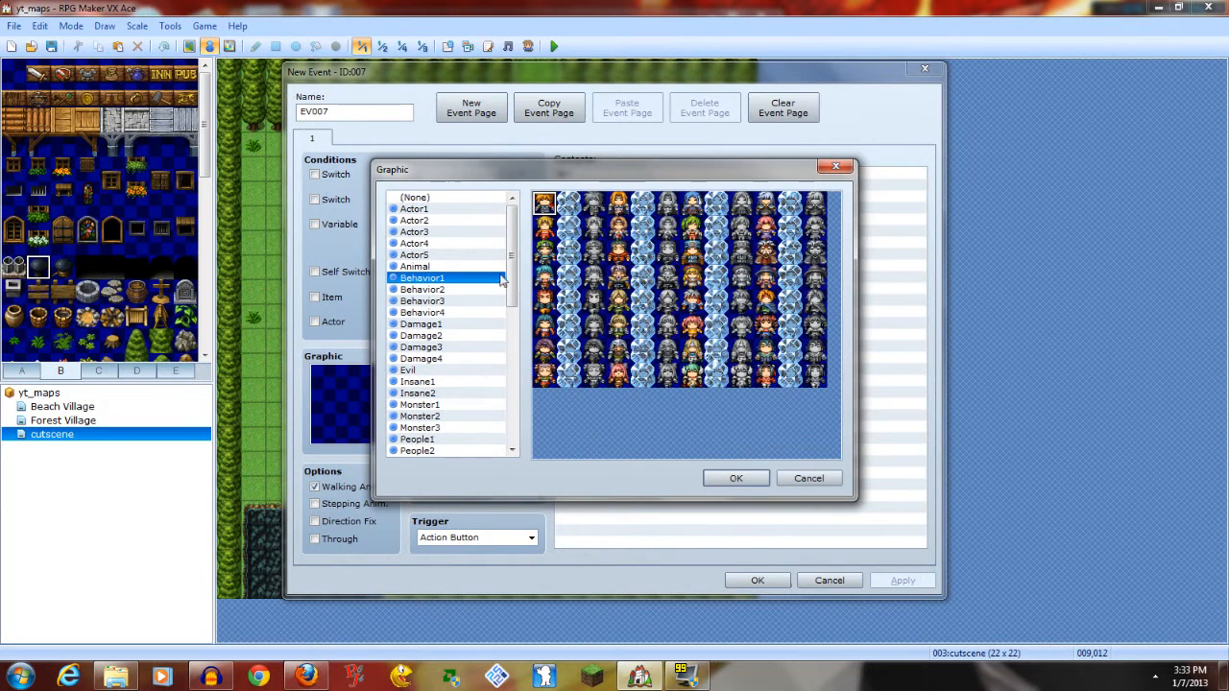
pyautogui.click(421, 336)
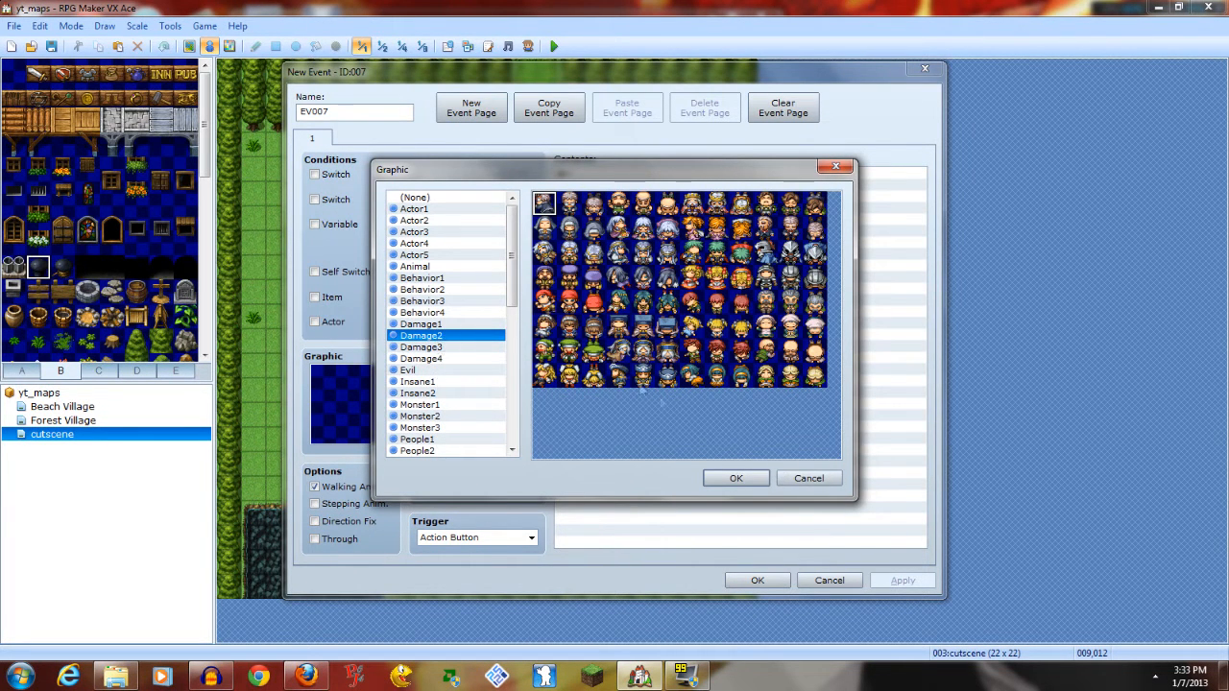
pyautogui.click(447, 382)
pyautogui.click(455, 405)
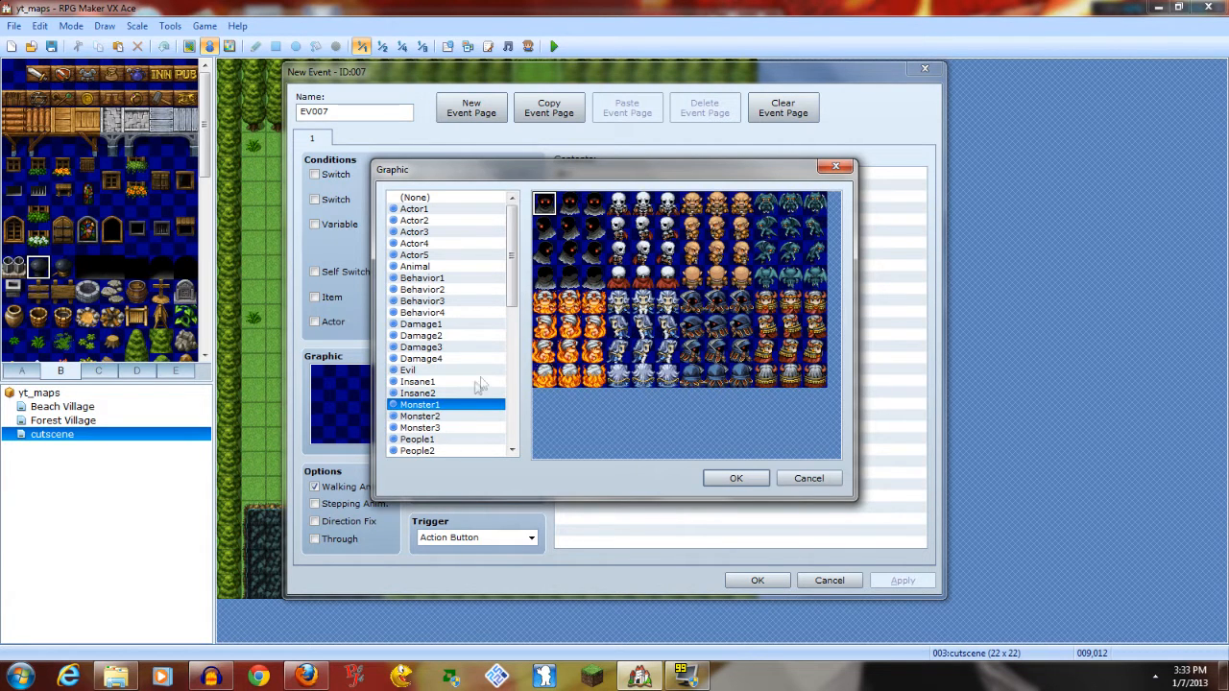
pyautogui.click(451, 439)
pyautogui.scroll(-3, 467, 336)
pyautogui.press('Down')
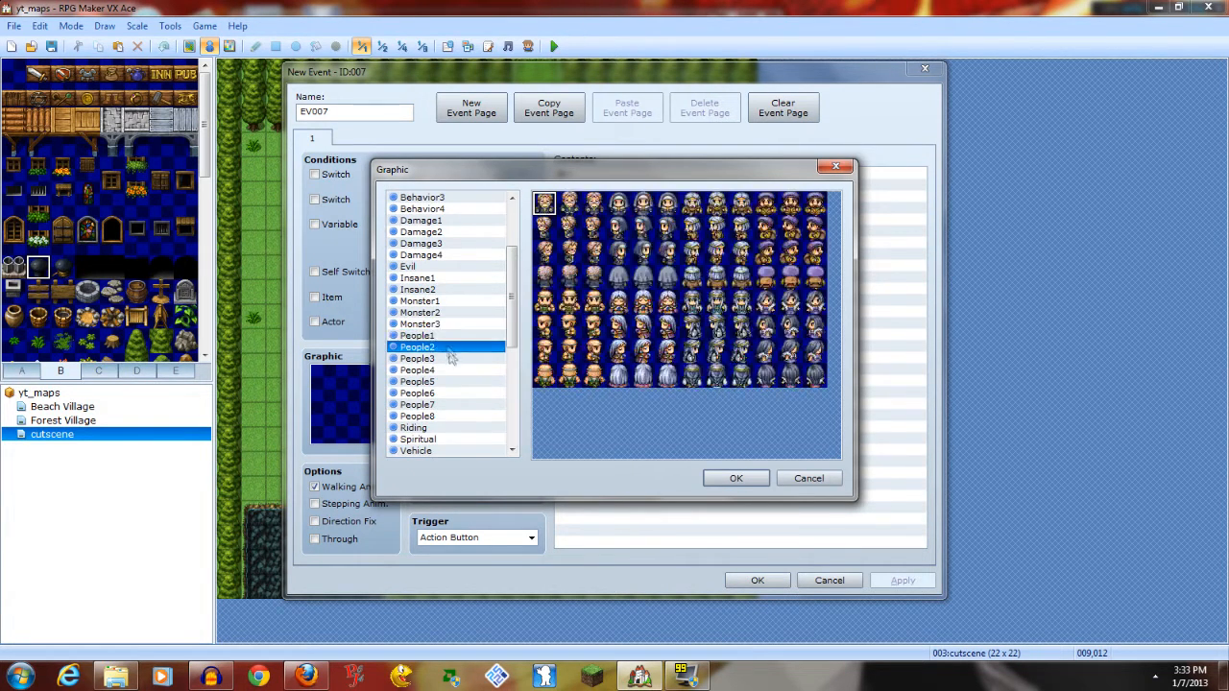
pyautogui.press('Down')
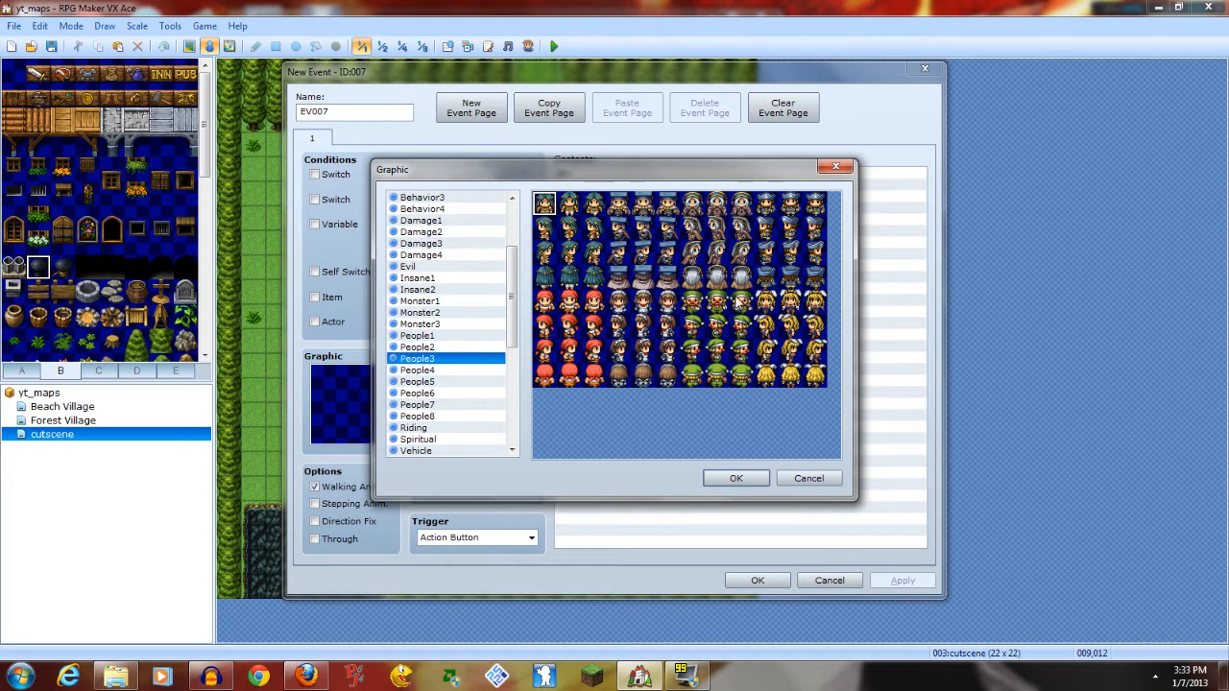
pyautogui.click(450, 382)
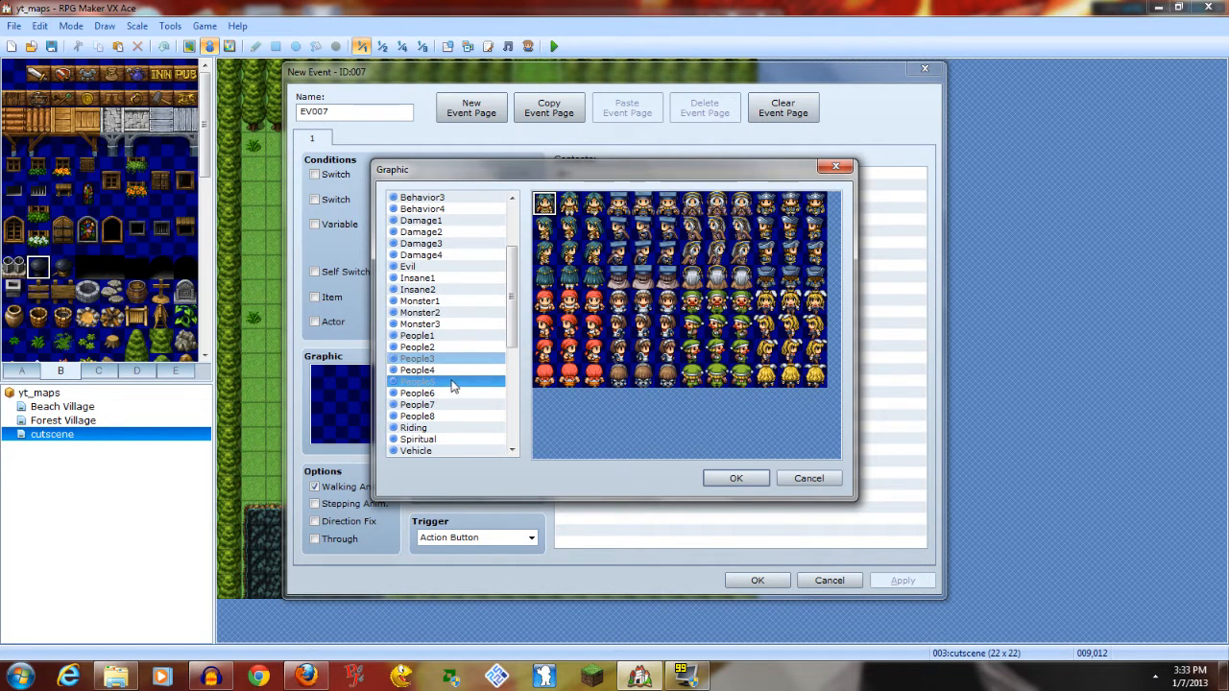
pyautogui.press('Up')
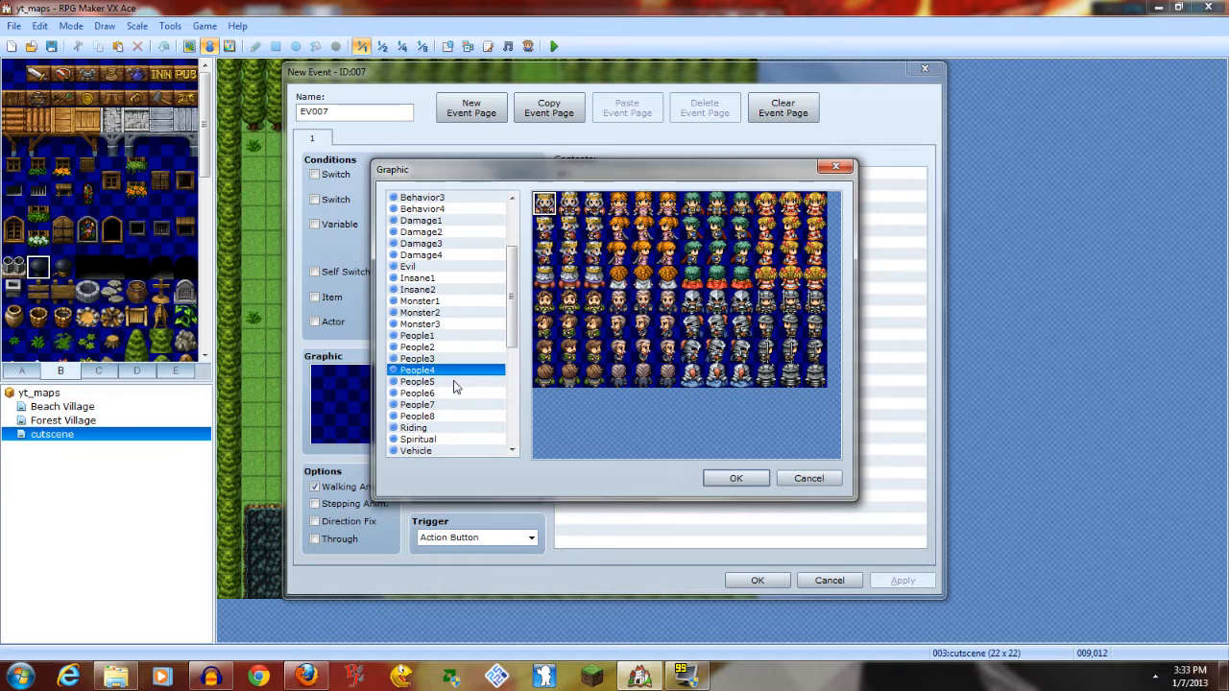
# Confirm the villager event and move the player start beside the upper-left house
pyautogui.click(736, 478)
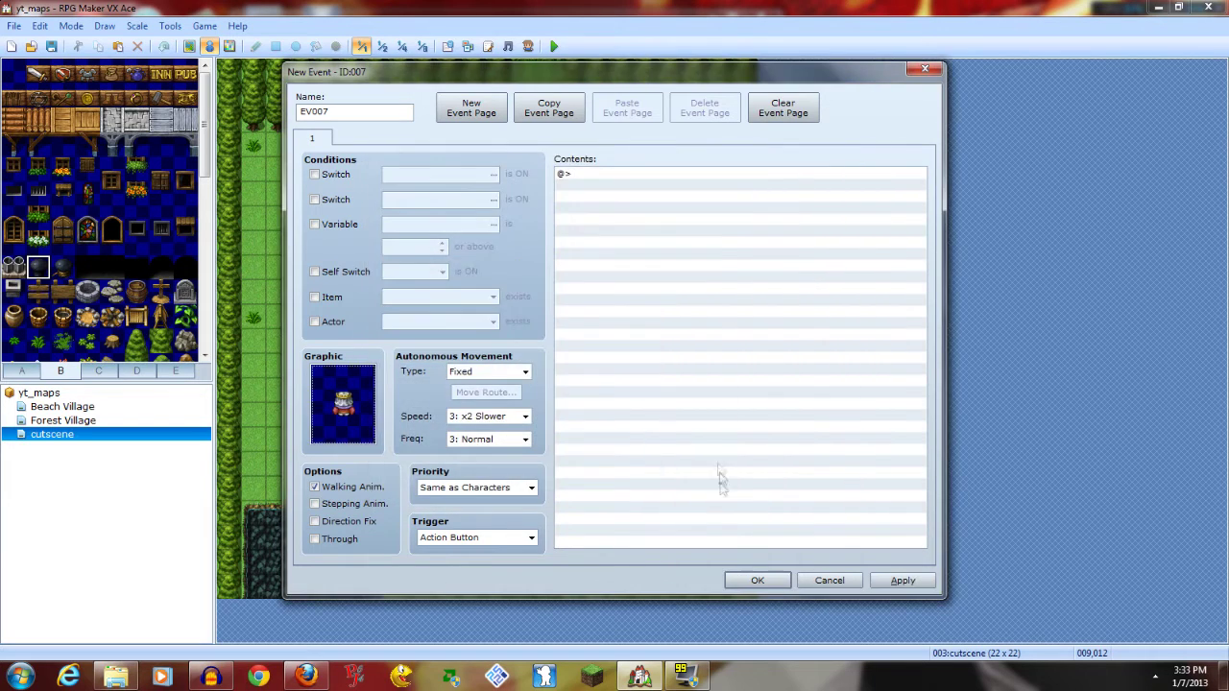
pyautogui.click(757, 580)
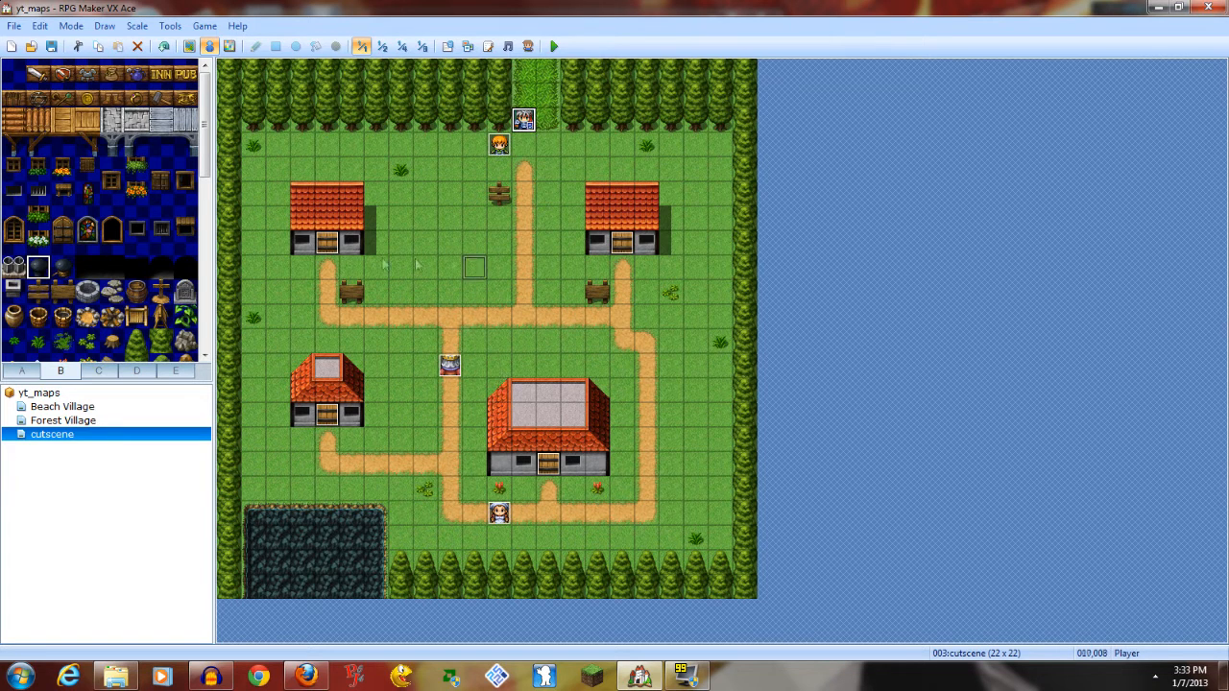
pyautogui.moveTo(524, 119); pyautogui.dragTo(326, 268)
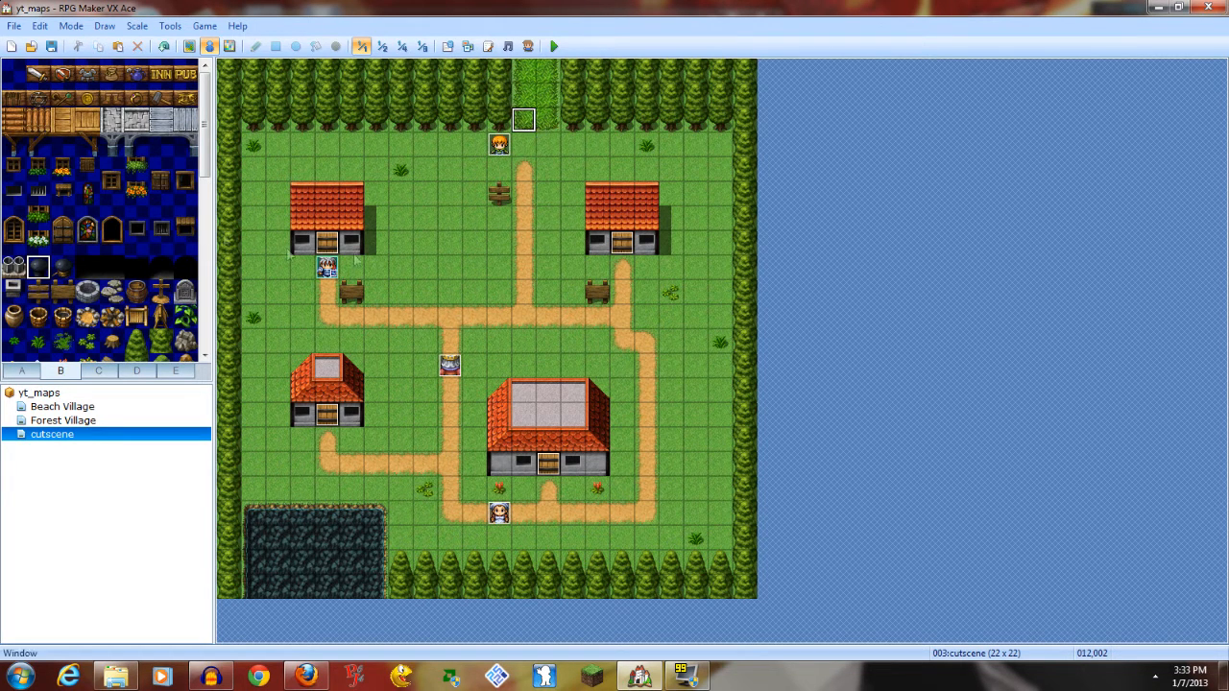
pyautogui.click(567, 176)
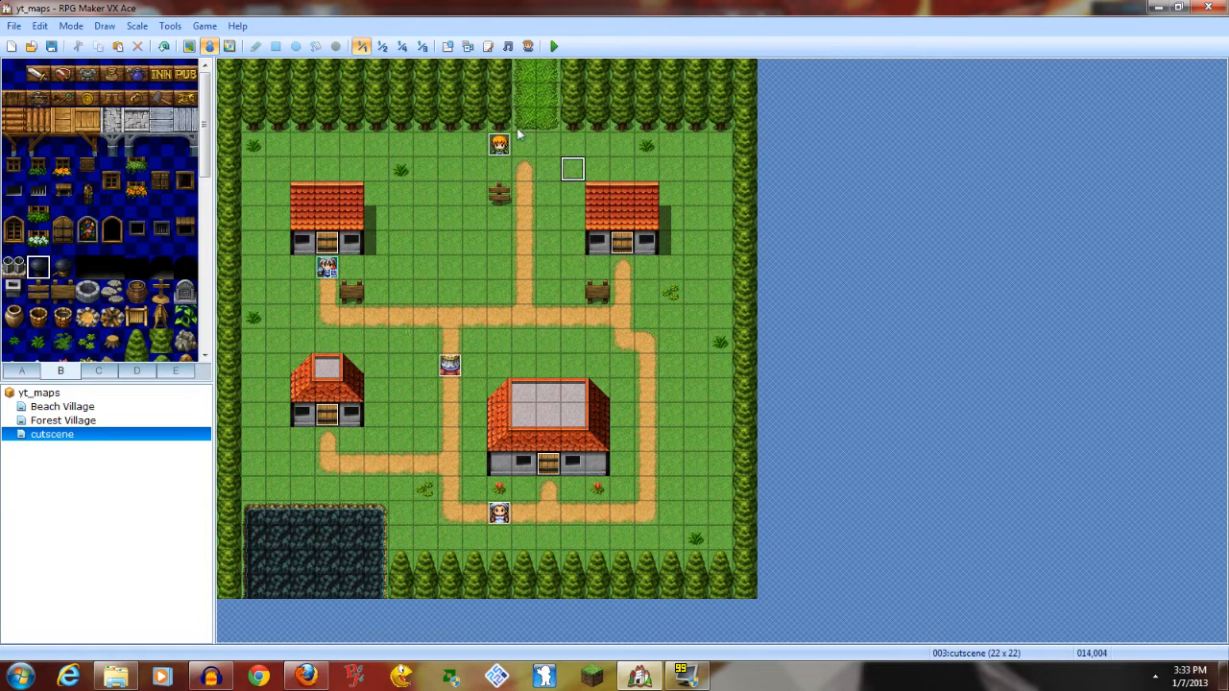
# Add a Control Switches command that names switch 0001 POKEMANZ
pyautogui.doubleClick(450, 368)
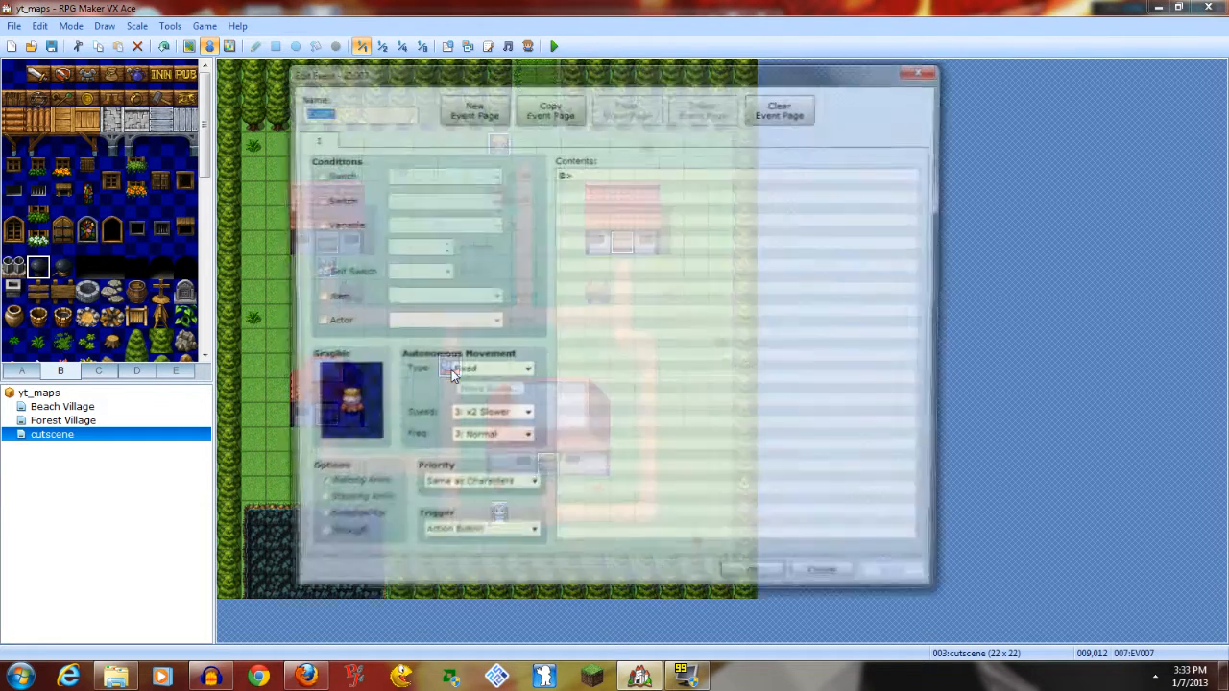
pyautogui.doubleClick(654, 198)
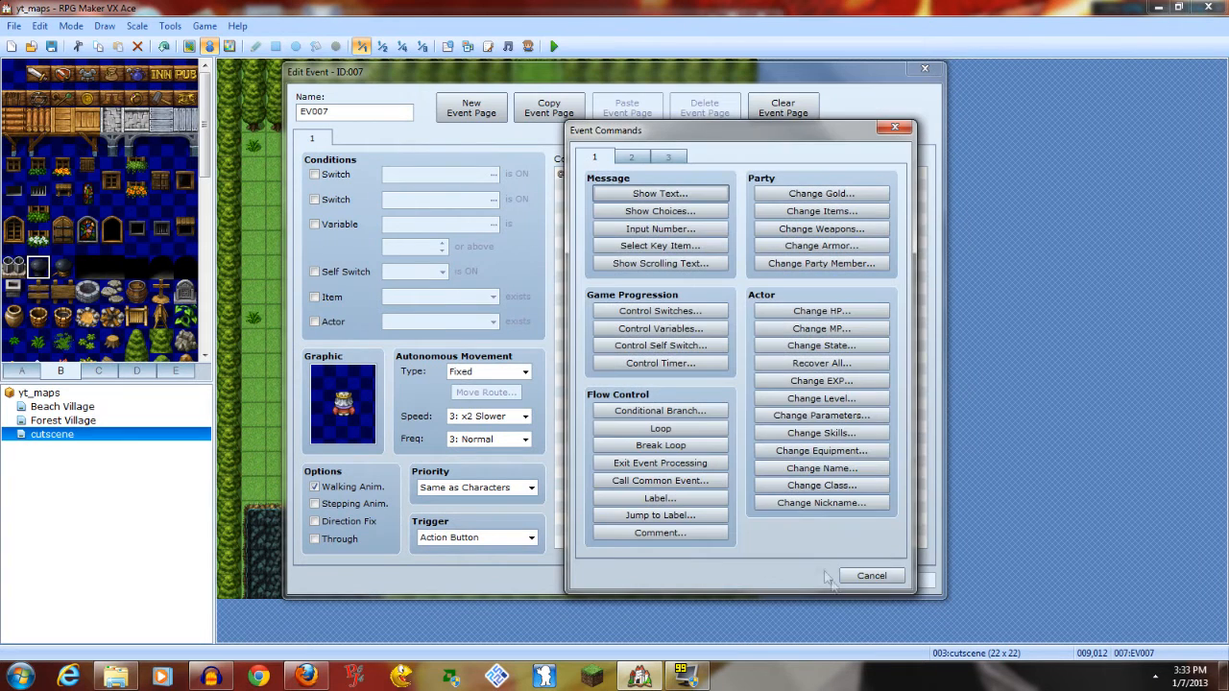
pyautogui.click(692, 311)
pyautogui.click(727, 324)
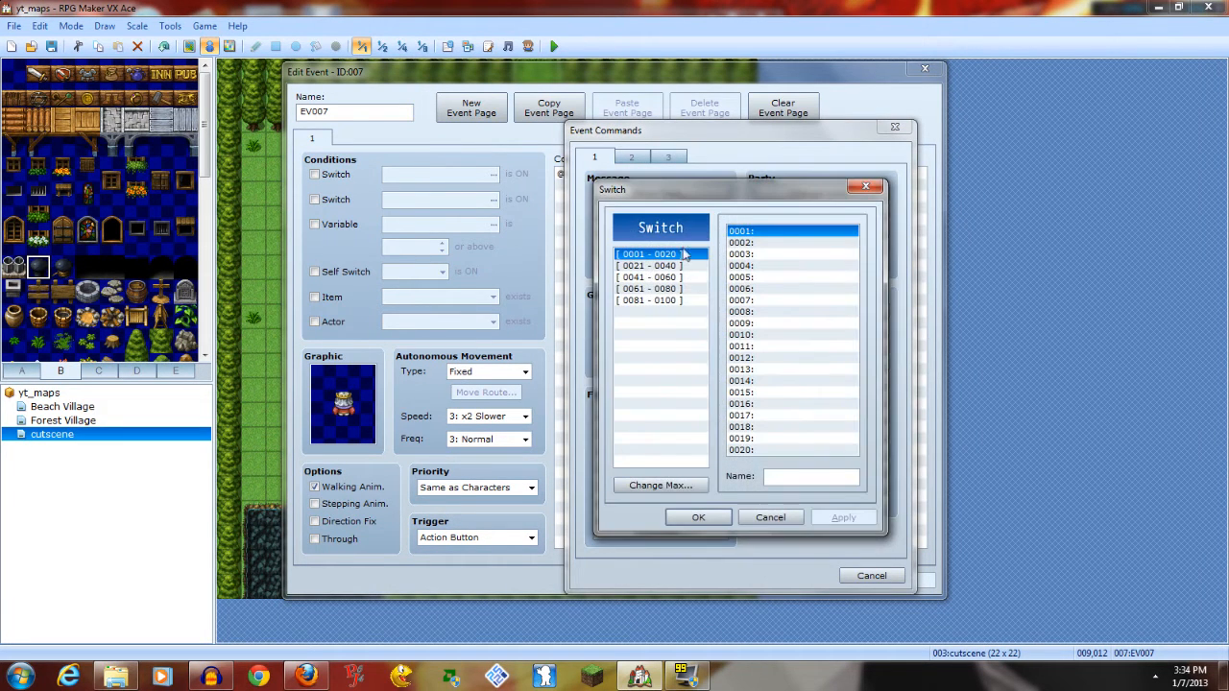
pyautogui.doubleClick(763, 234)
pyautogui.click(765, 325)
pyautogui.write('POKEMANZ')
pyautogui.press('Return')
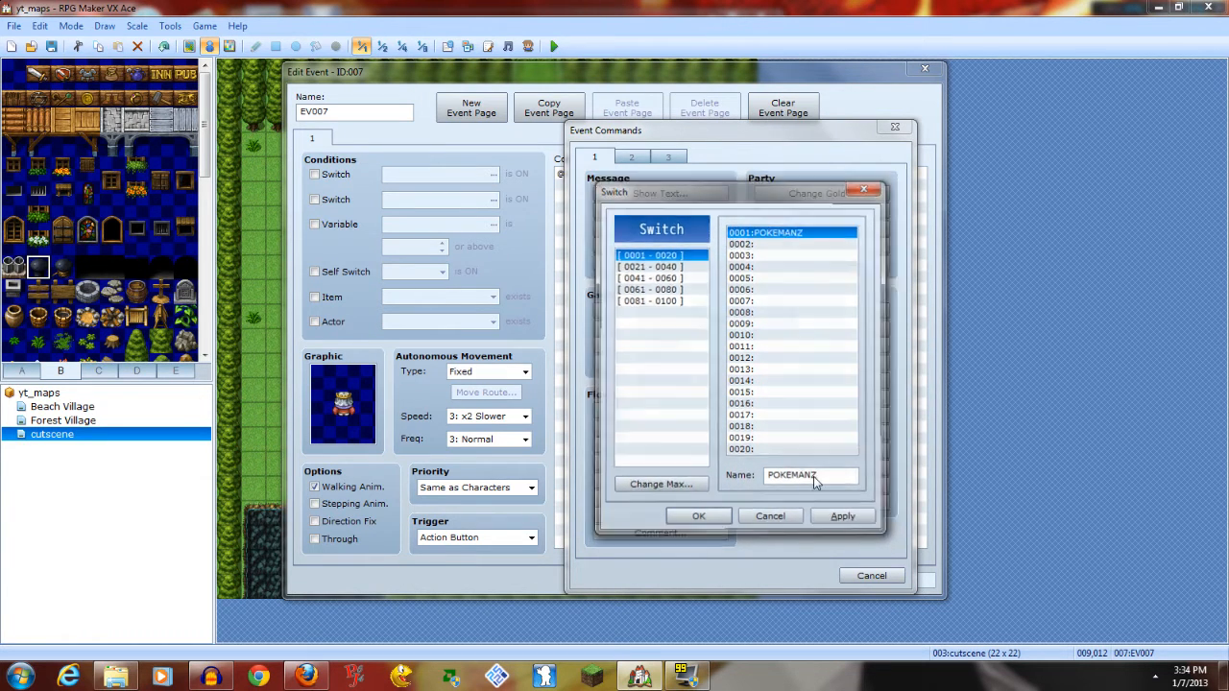
pyautogui.click(741, 425)
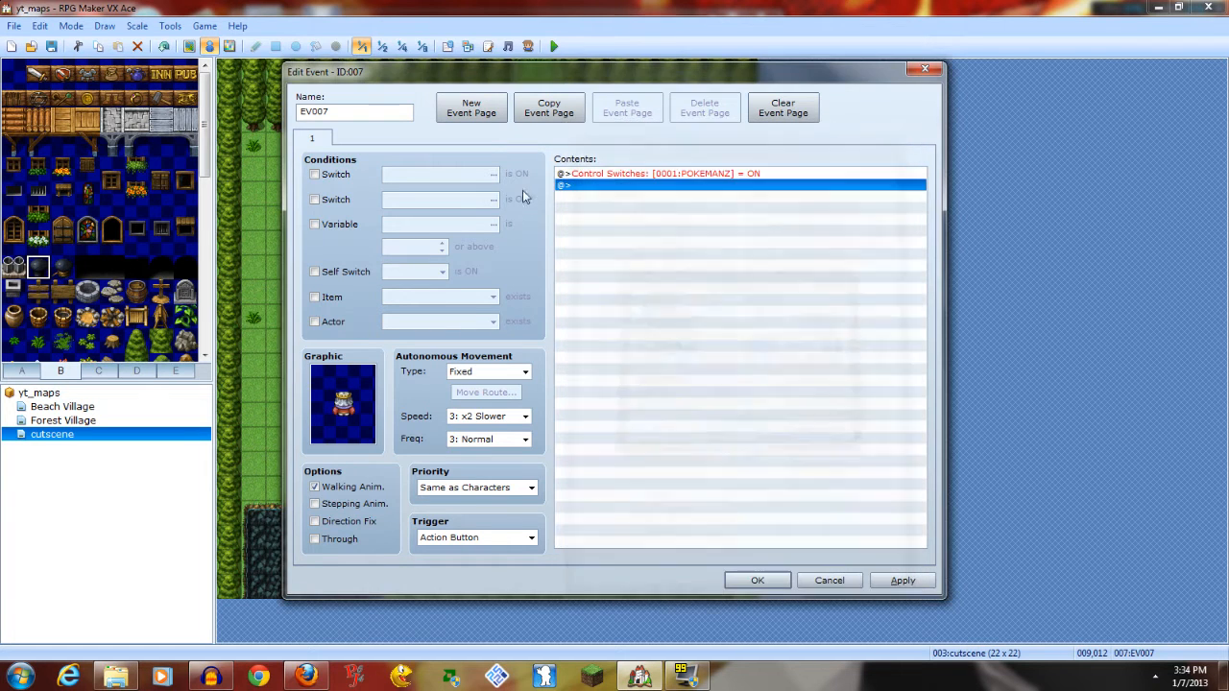
# Delete that command and condition the event page on switch 0001:POKEMANZ being ON
pyautogui.click(665, 174)
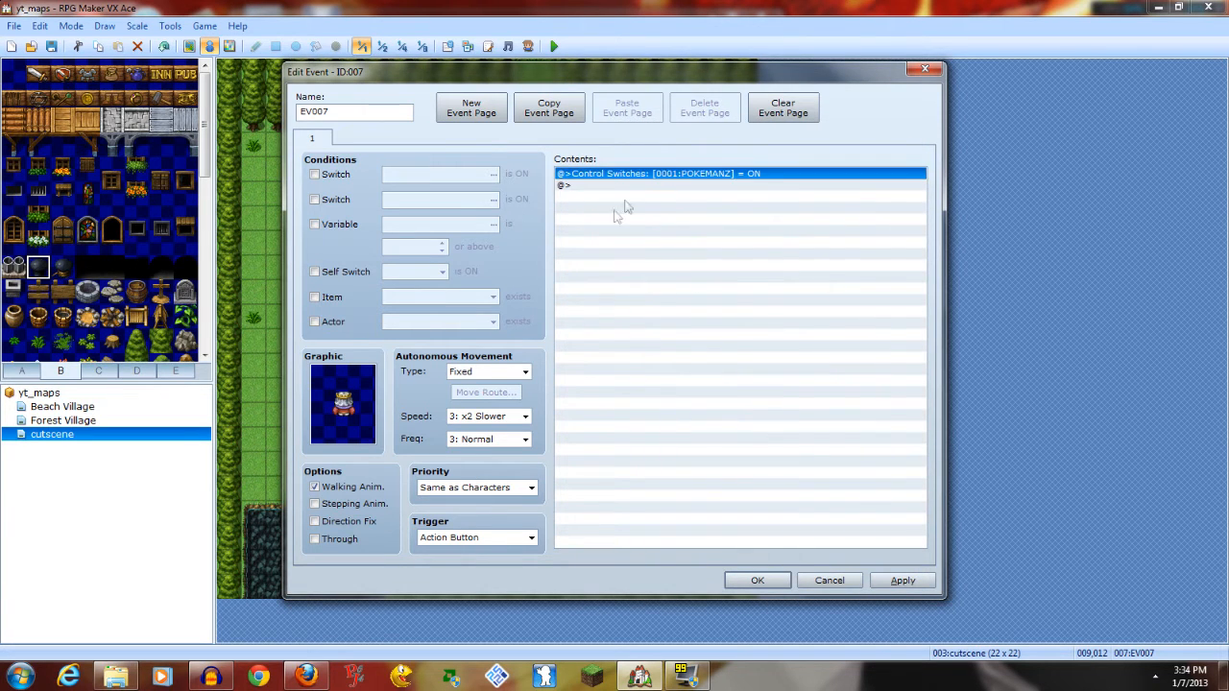
pyautogui.press('Delete')
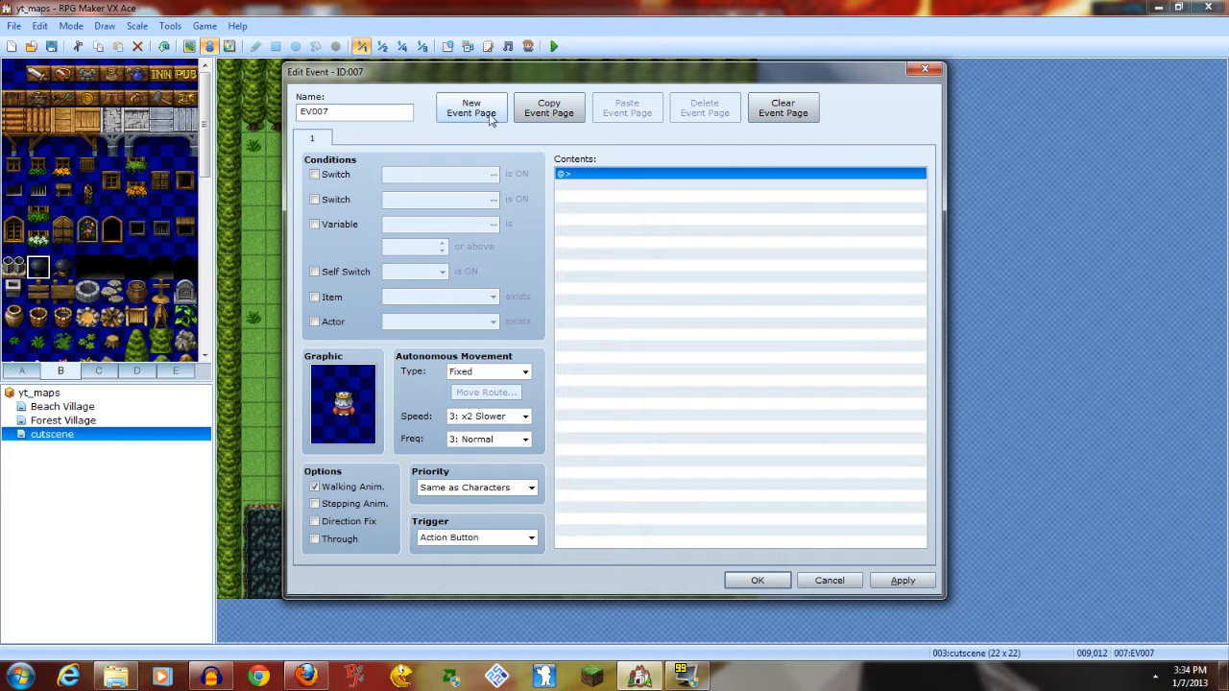
pyautogui.click(339, 174)
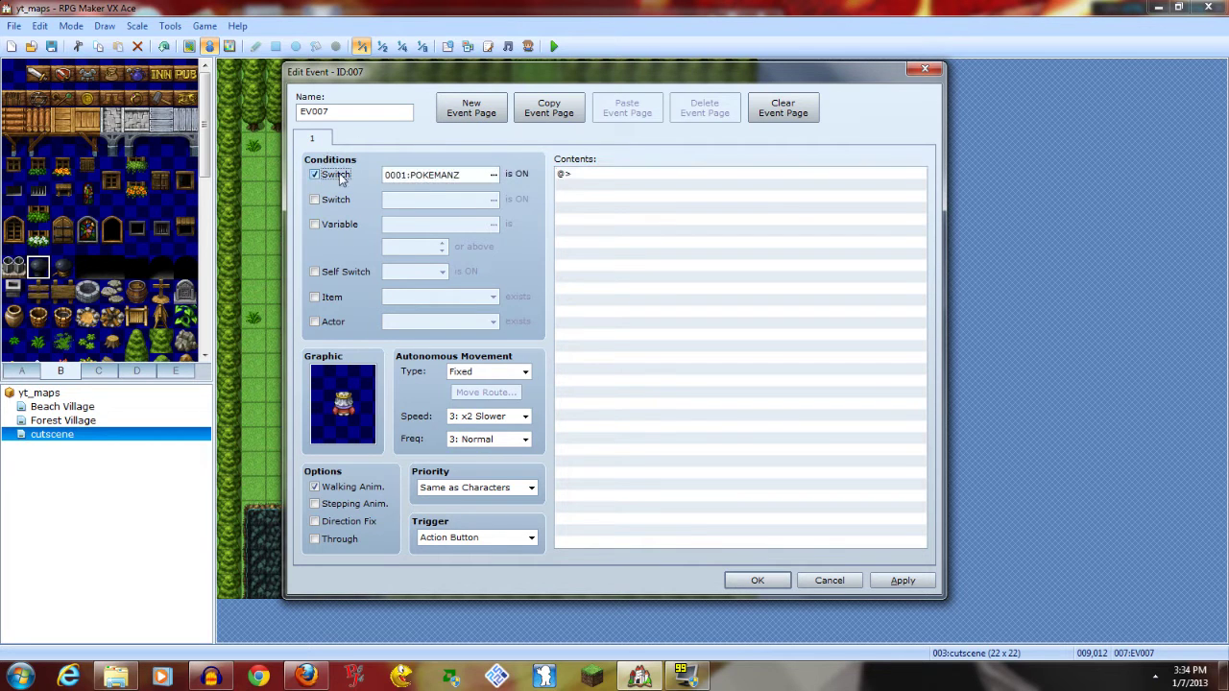
pyautogui.click(461, 174)
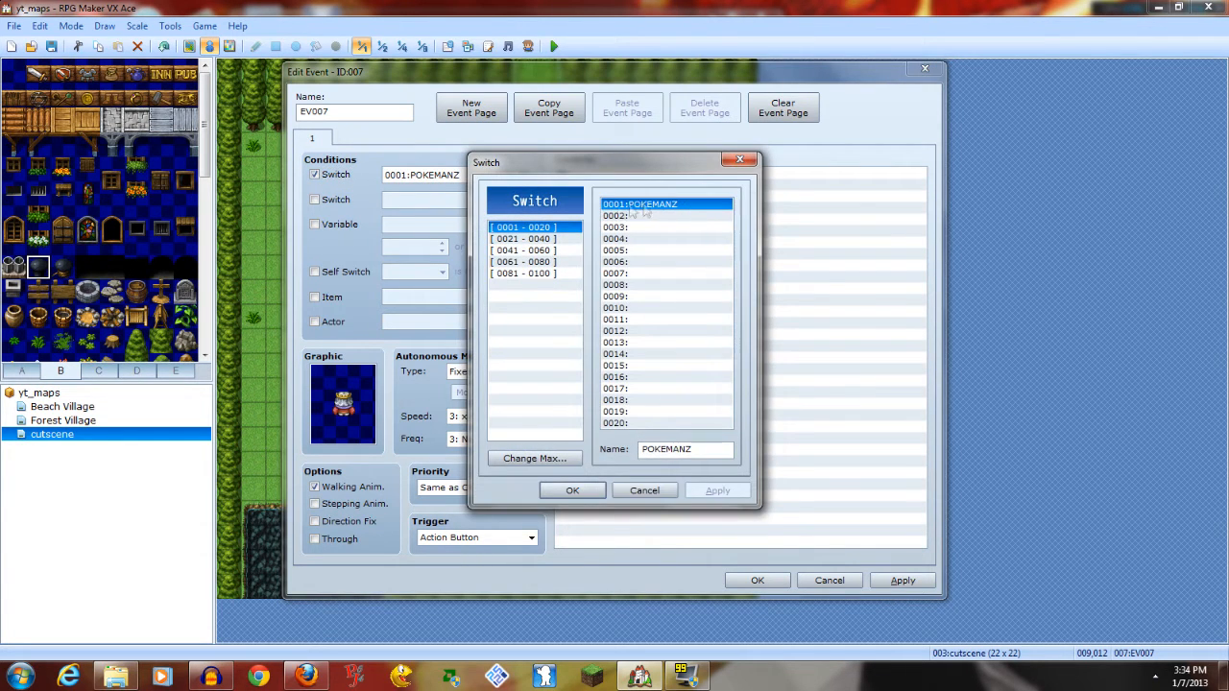
pyautogui.doubleClick(684, 205)
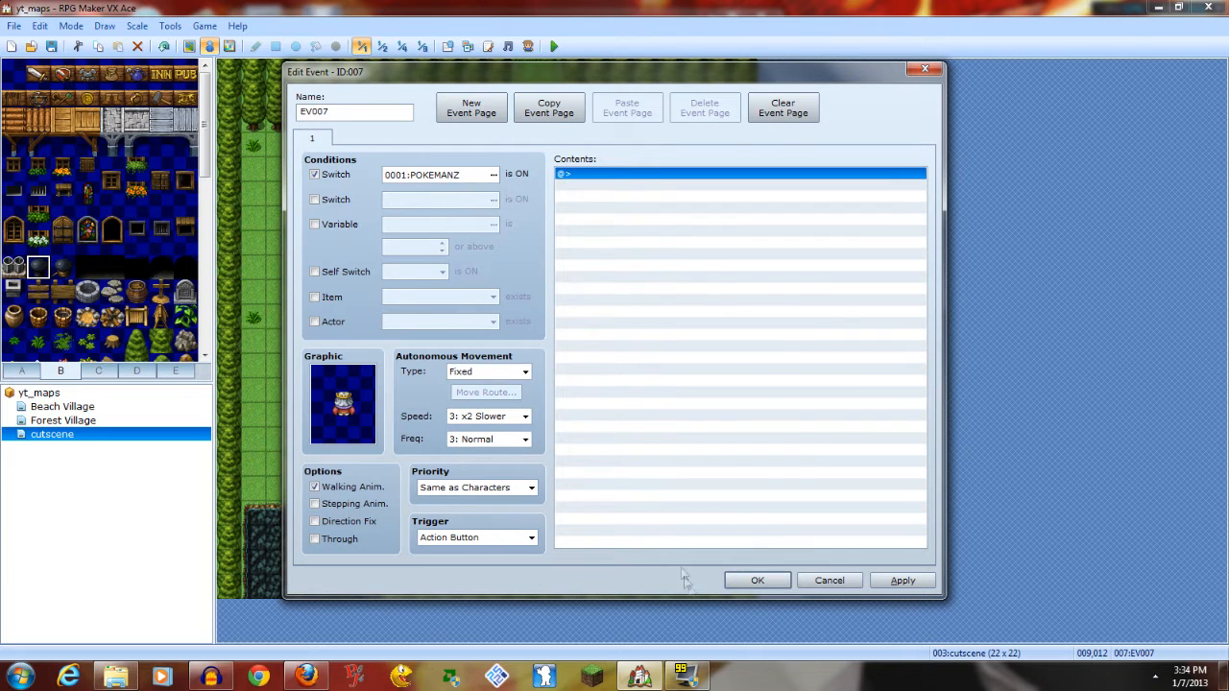
# Close the event, save yt_maps, playtest a new game, then return to the editor
pyautogui.click(758, 580)
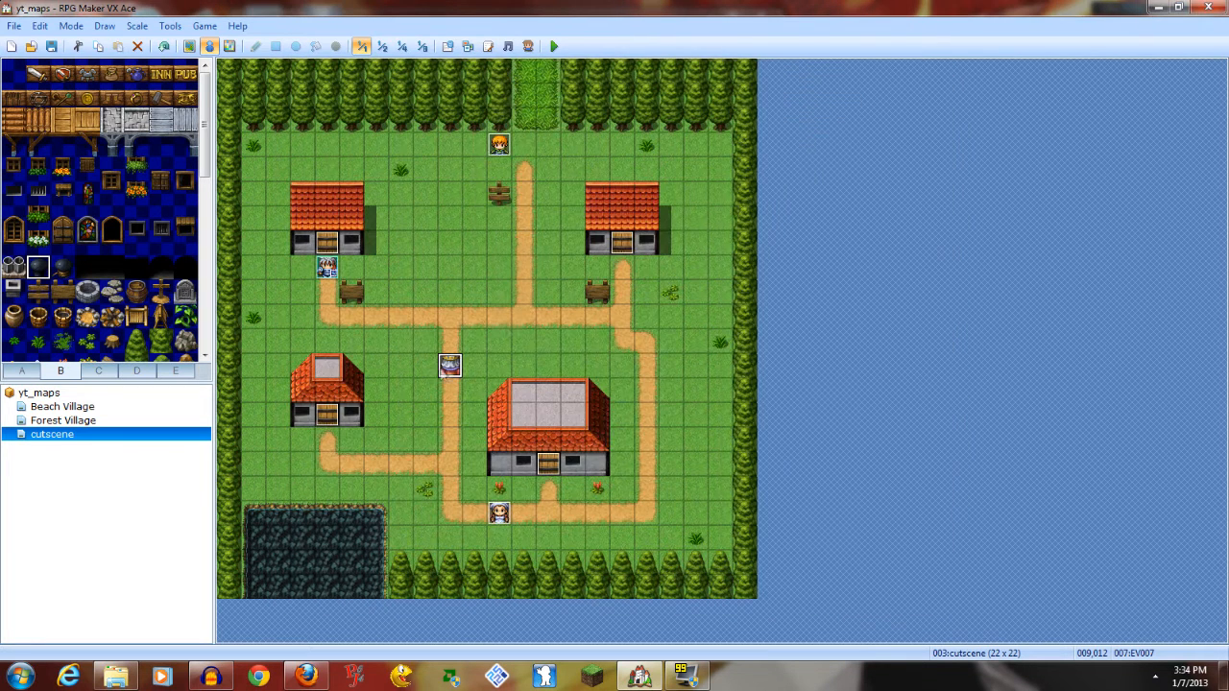
pyautogui.click(561, 46)
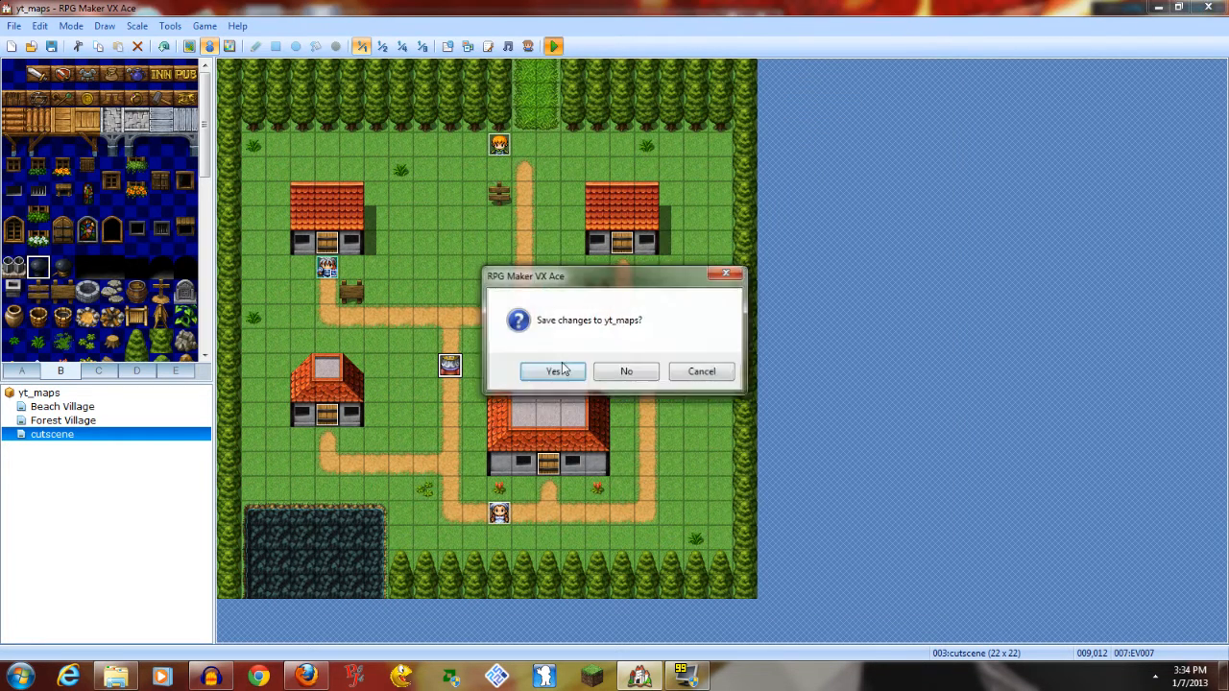
pyautogui.press('Return')
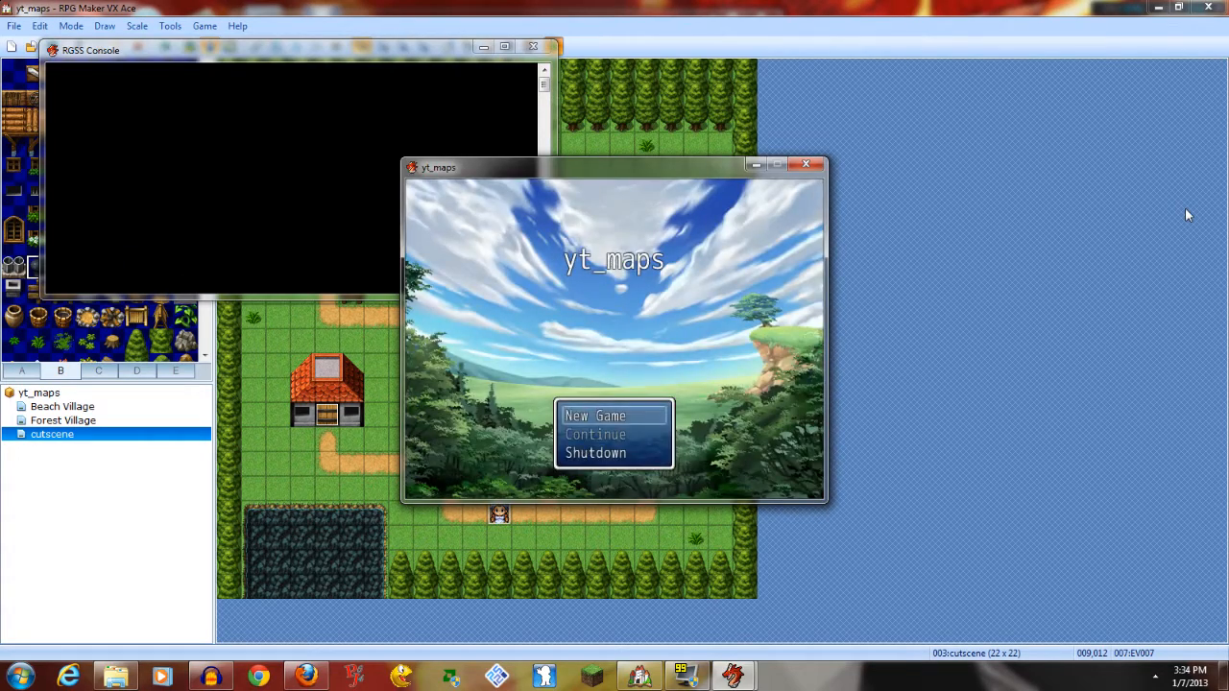
pyautogui.press('Return')
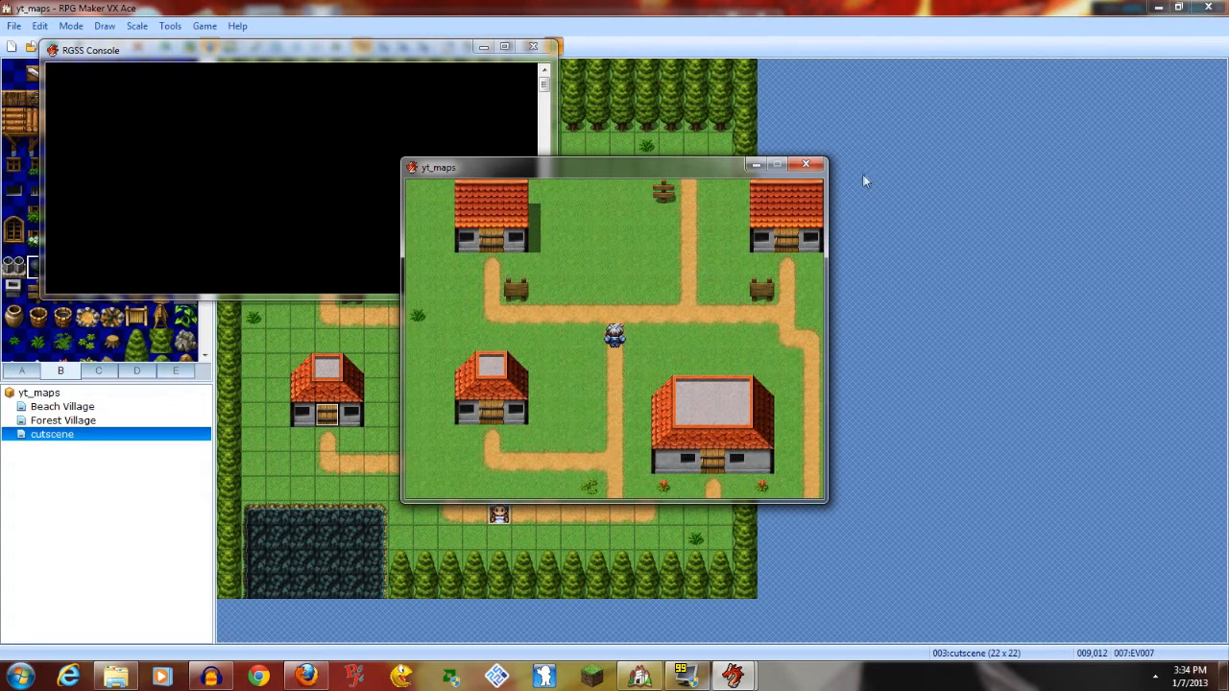
pyautogui.click(805, 164)
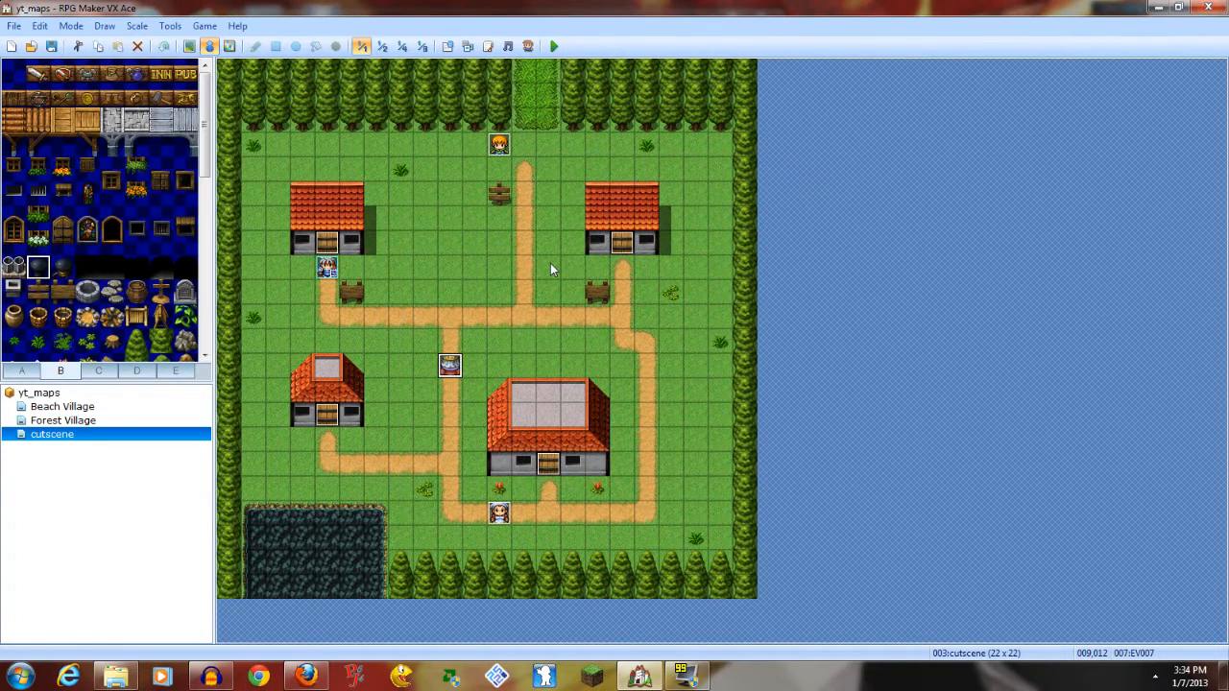
pyautogui.click(523, 218)
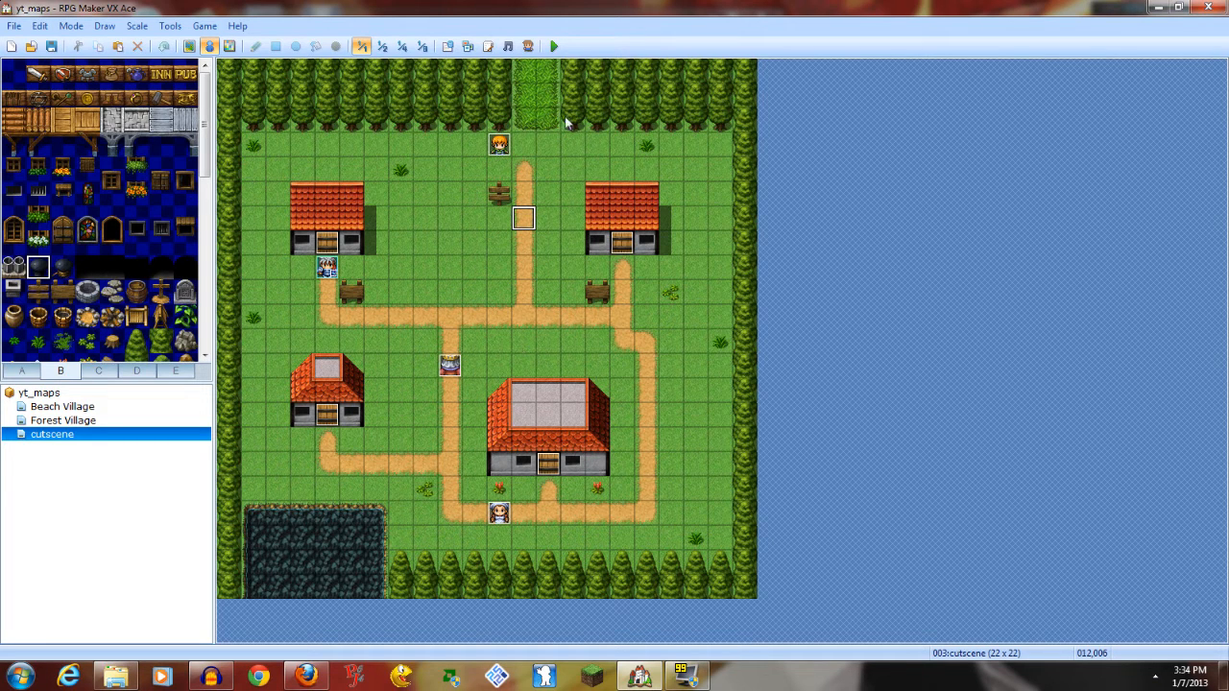
# Create a new event on the top path tile triggered by Player Touch
pyautogui.doubleClick(524, 125)
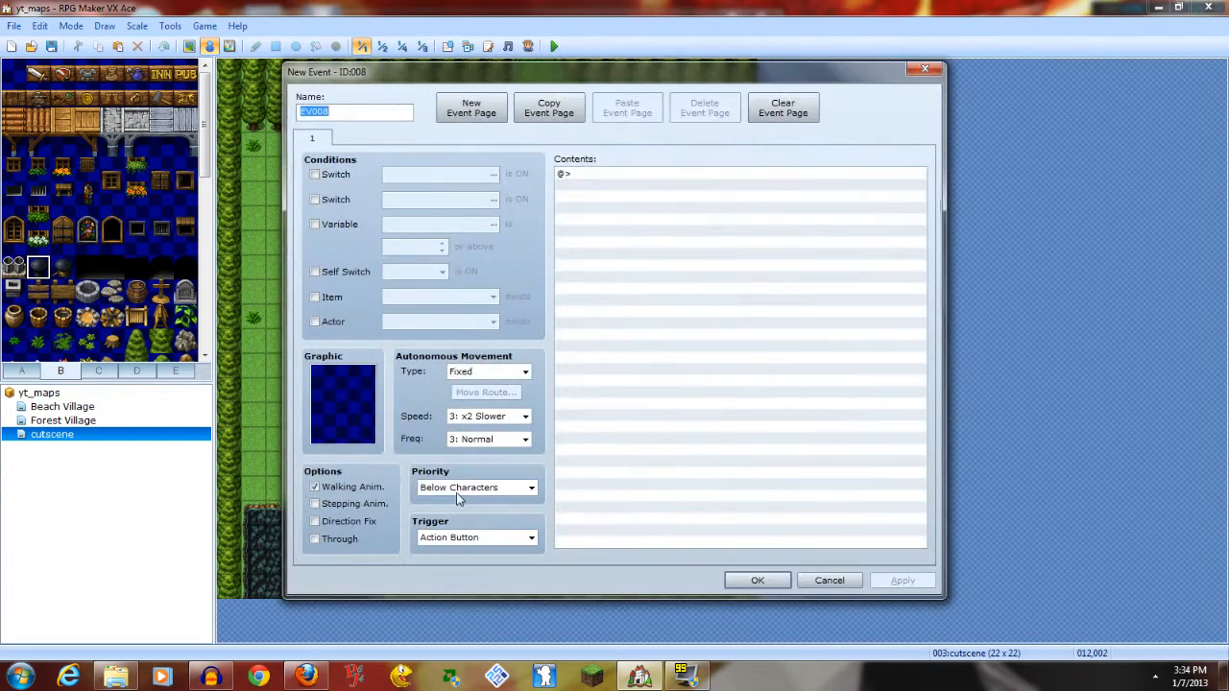
pyautogui.click(459, 491)
pyautogui.click(462, 507)
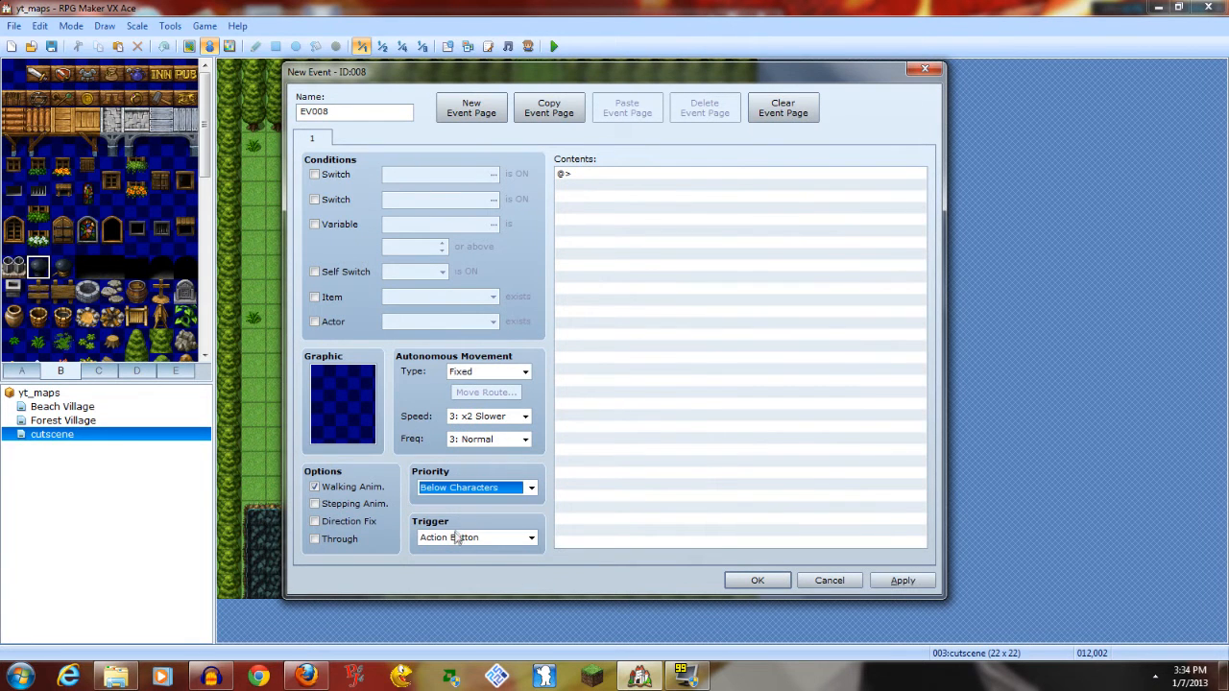
pyautogui.click(461, 538)
pyautogui.click(452, 564)
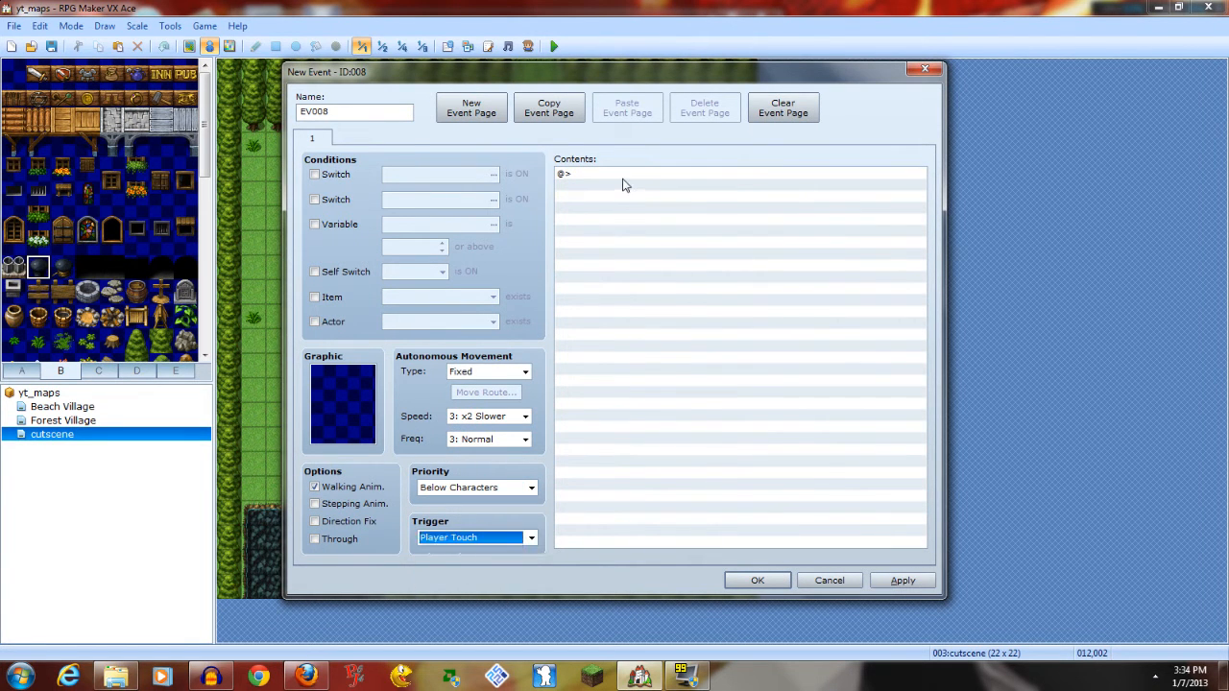
# Add a Play BGM command for the Airship track at 80% pitch
pyautogui.doubleClick(624, 183)
pyautogui.click(631, 156)
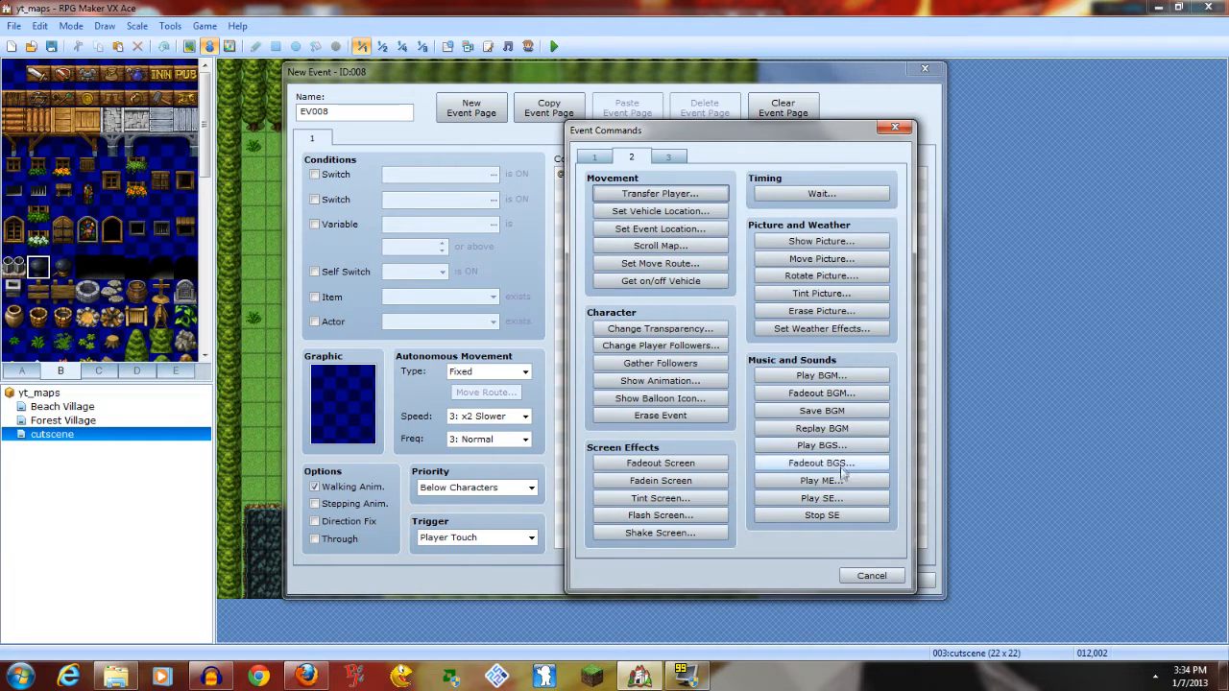
pyautogui.click(822, 375)
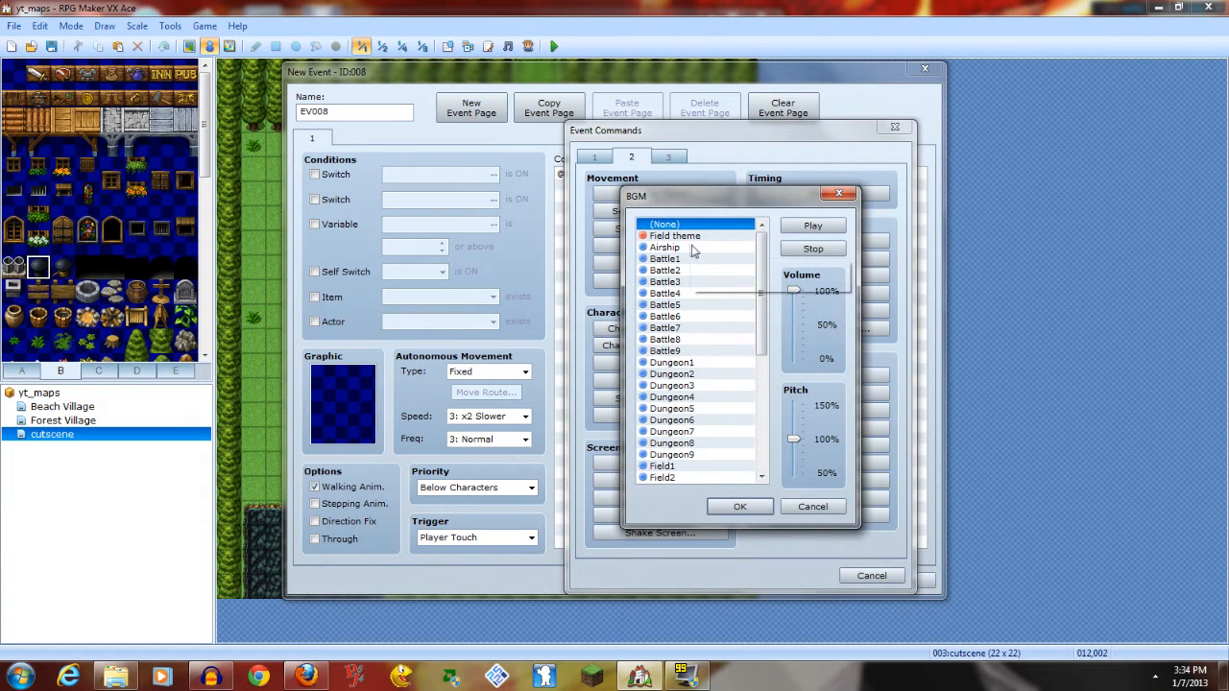
pyautogui.click(693, 248)
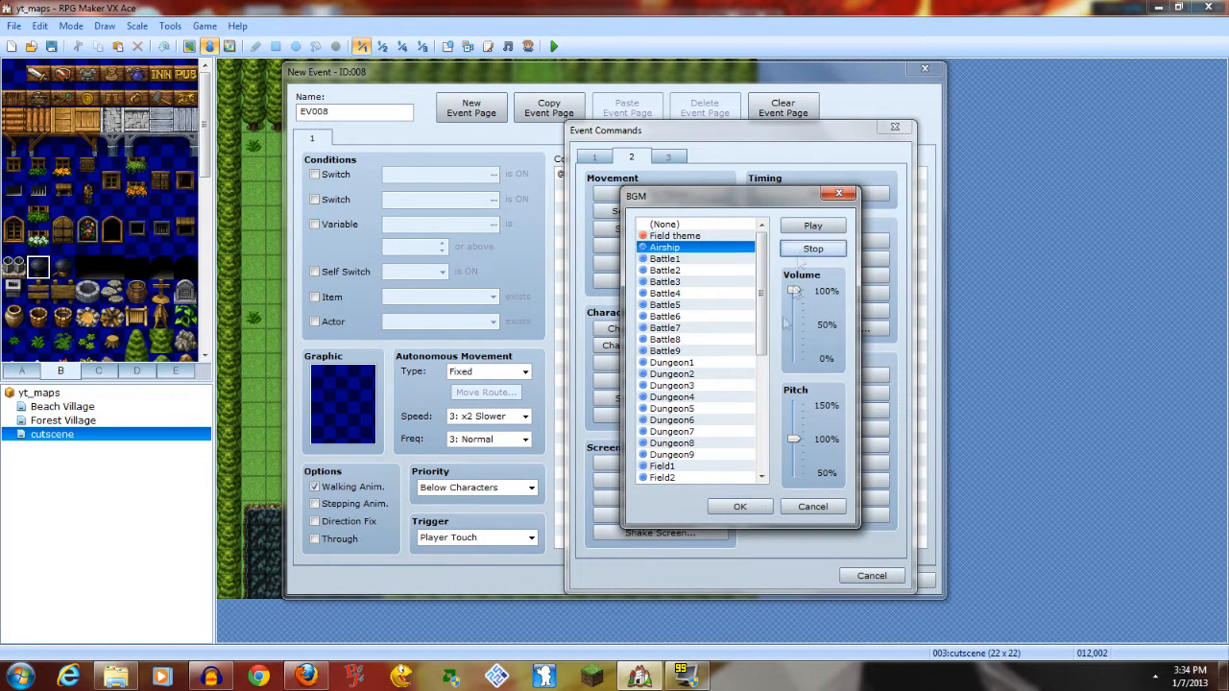
pyautogui.click(792, 452)
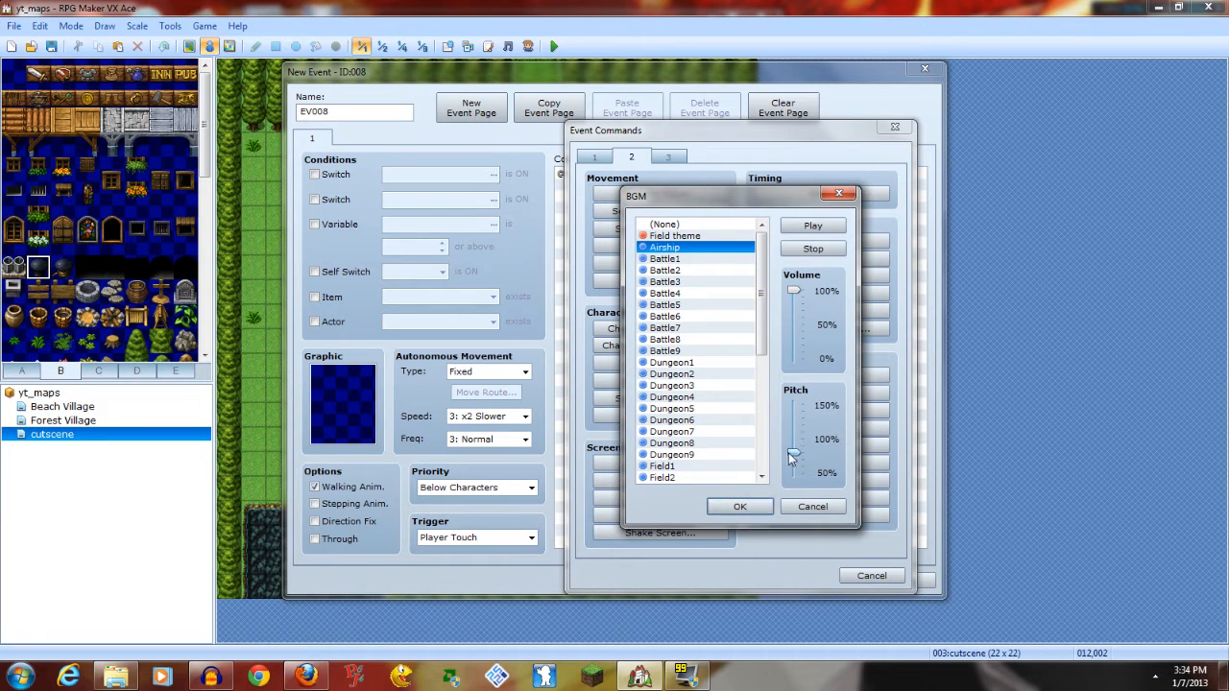
pyautogui.click(813, 226)
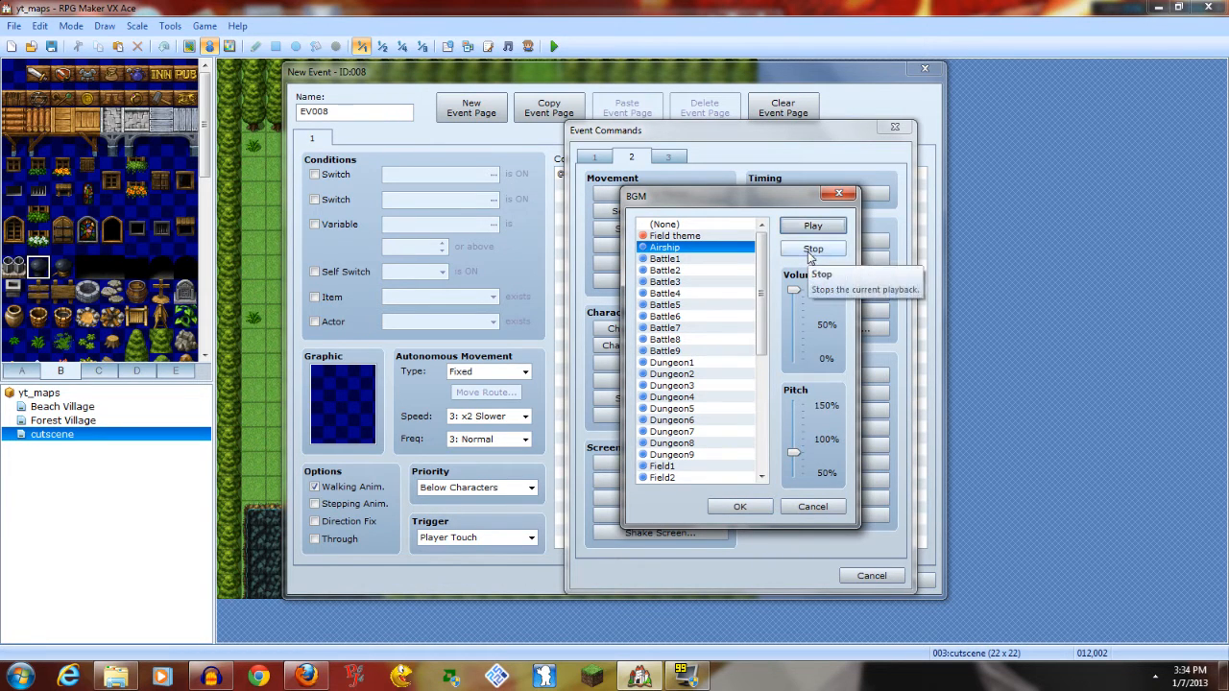
pyautogui.click(739, 506)
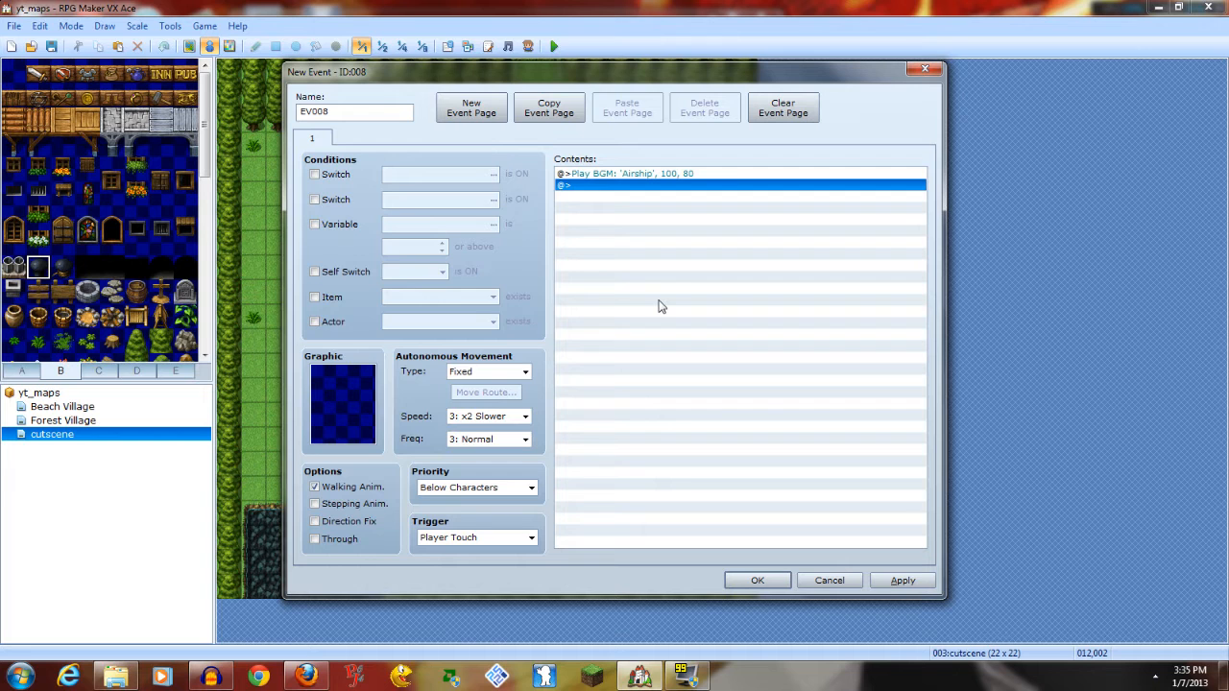
# Add a Show Text with a coloured ??? speaker saying 'YO! YOU CAN GO OUT WITHOUT POKEMANZ', previewing it
pyautogui.doubleClick(632, 232)
pyautogui.click(604, 156)
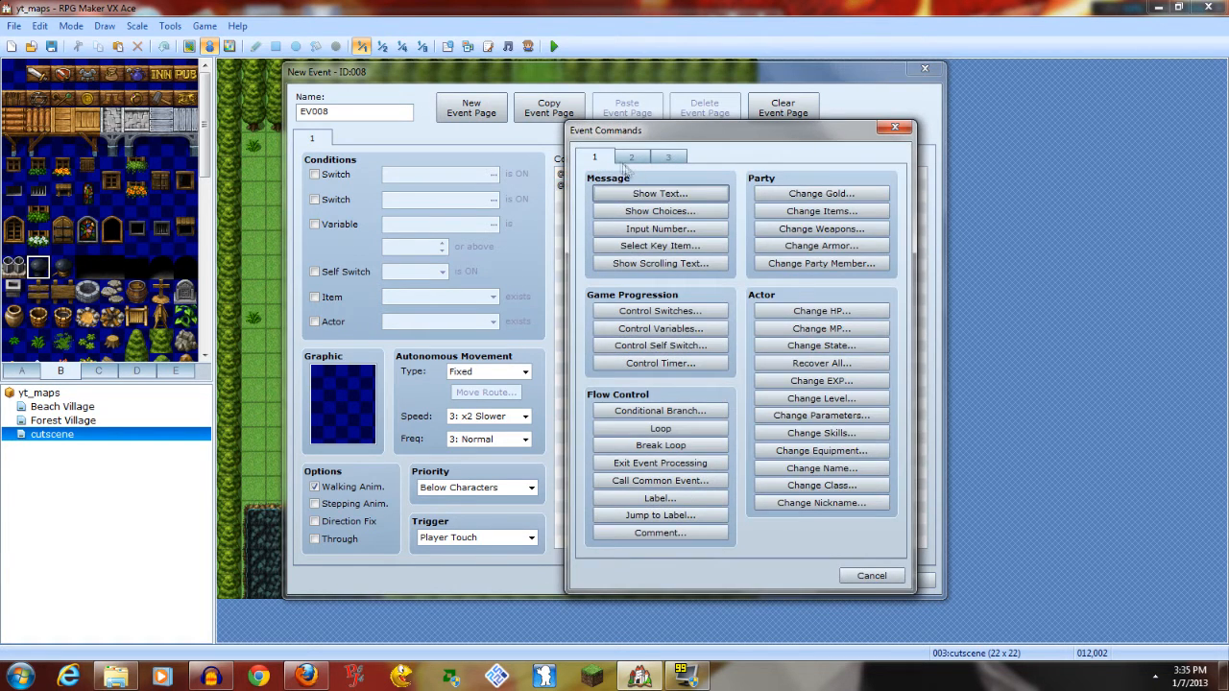
pyautogui.click(652, 197)
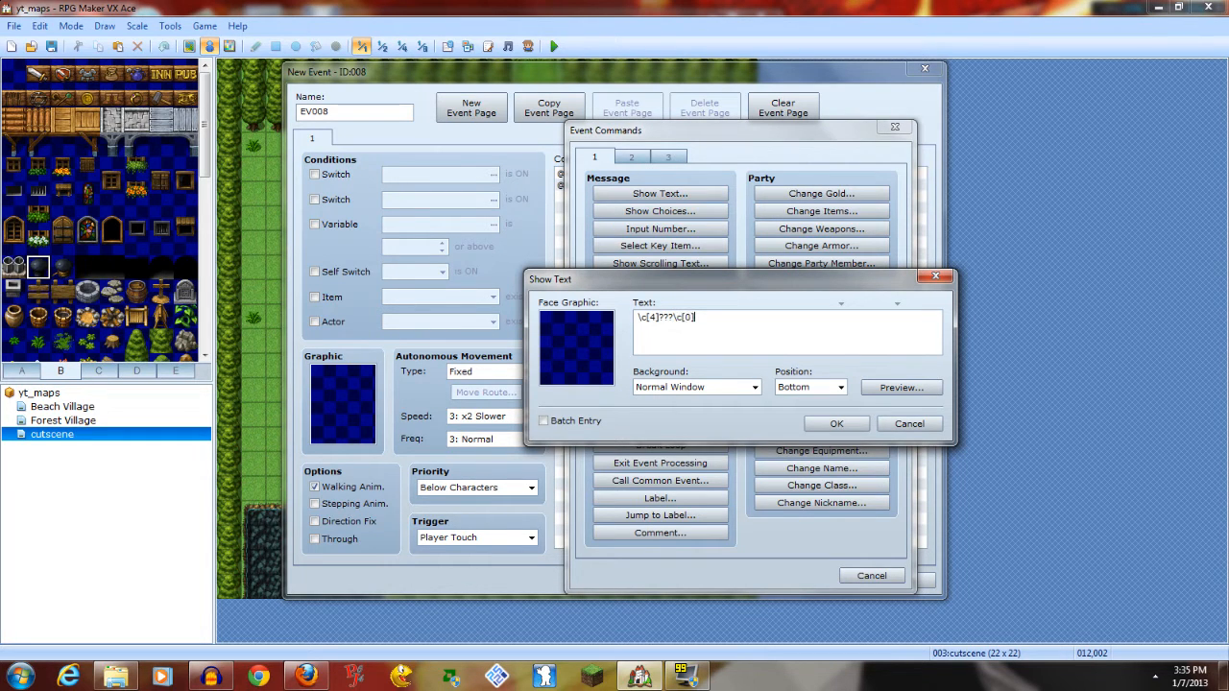
pyautogui.hotkey('alt', 'p')
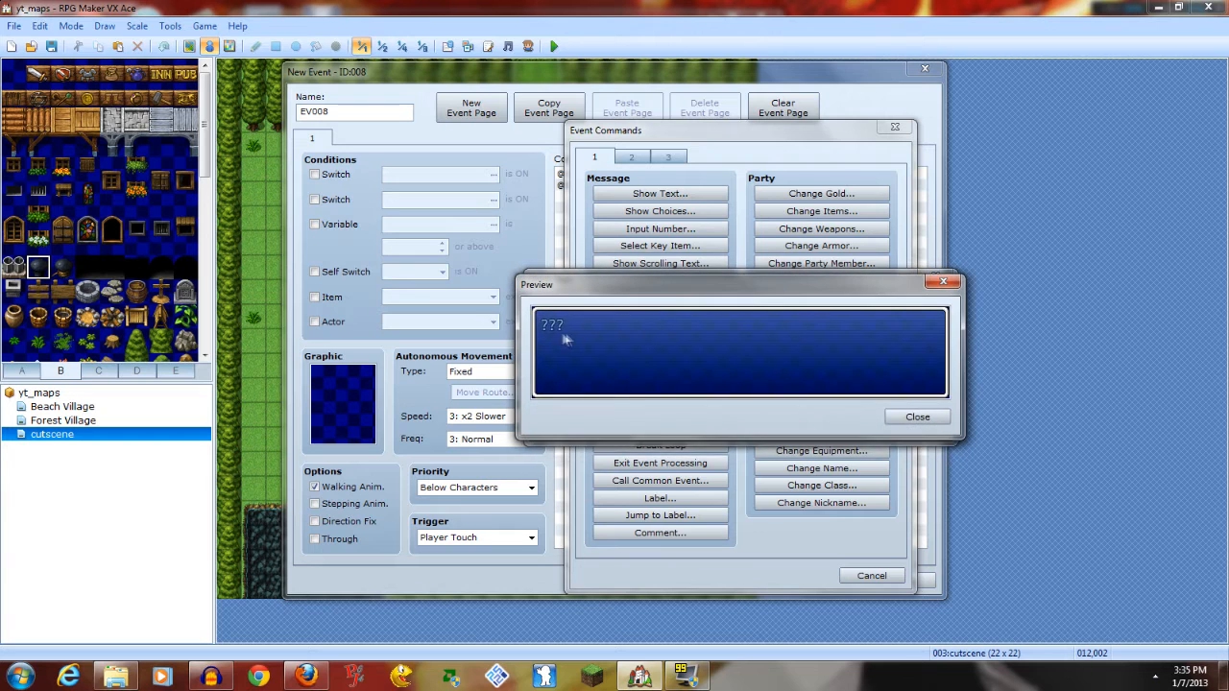
pyautogui.click(918, 418)
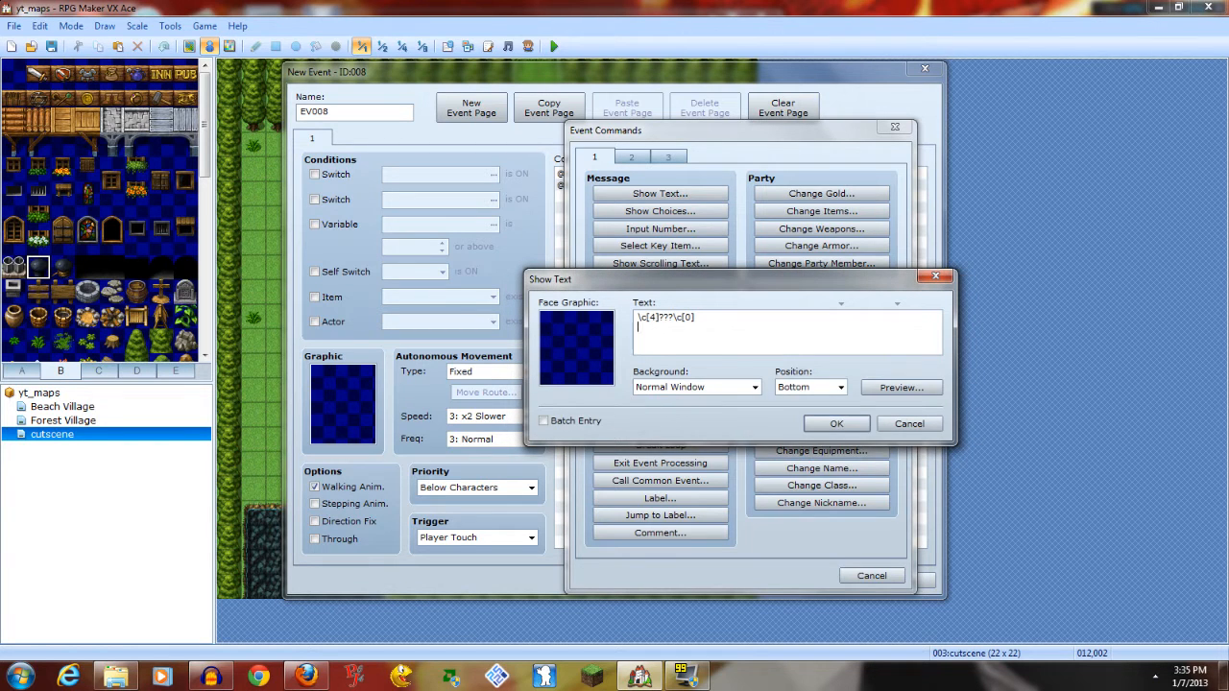
pyautogui.write('YO!')
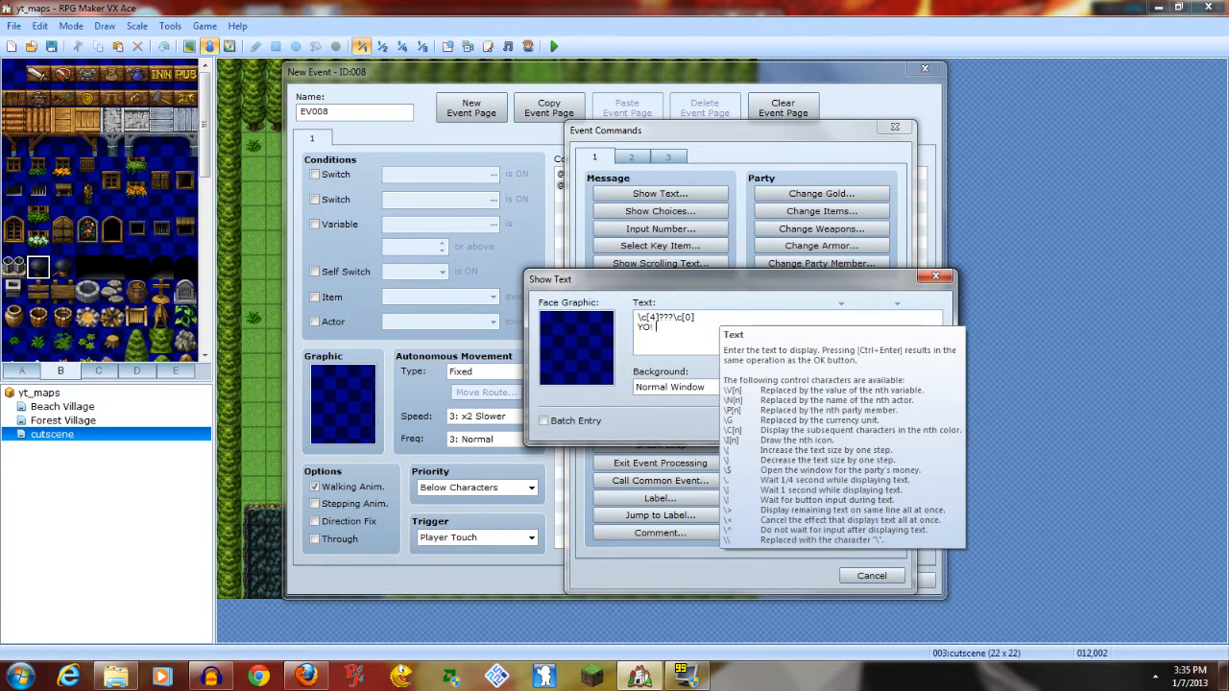
pyautogui.write('C')
pyautogui.write('OU CAN')
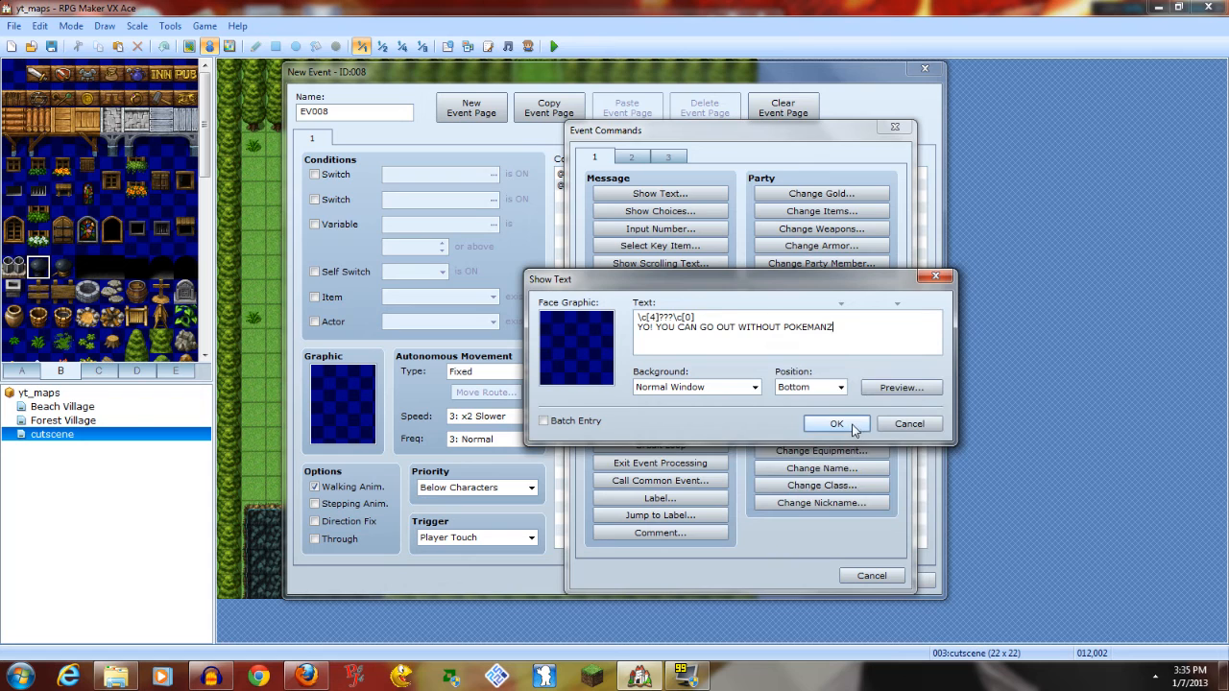
pyautogui.click(900, 387)
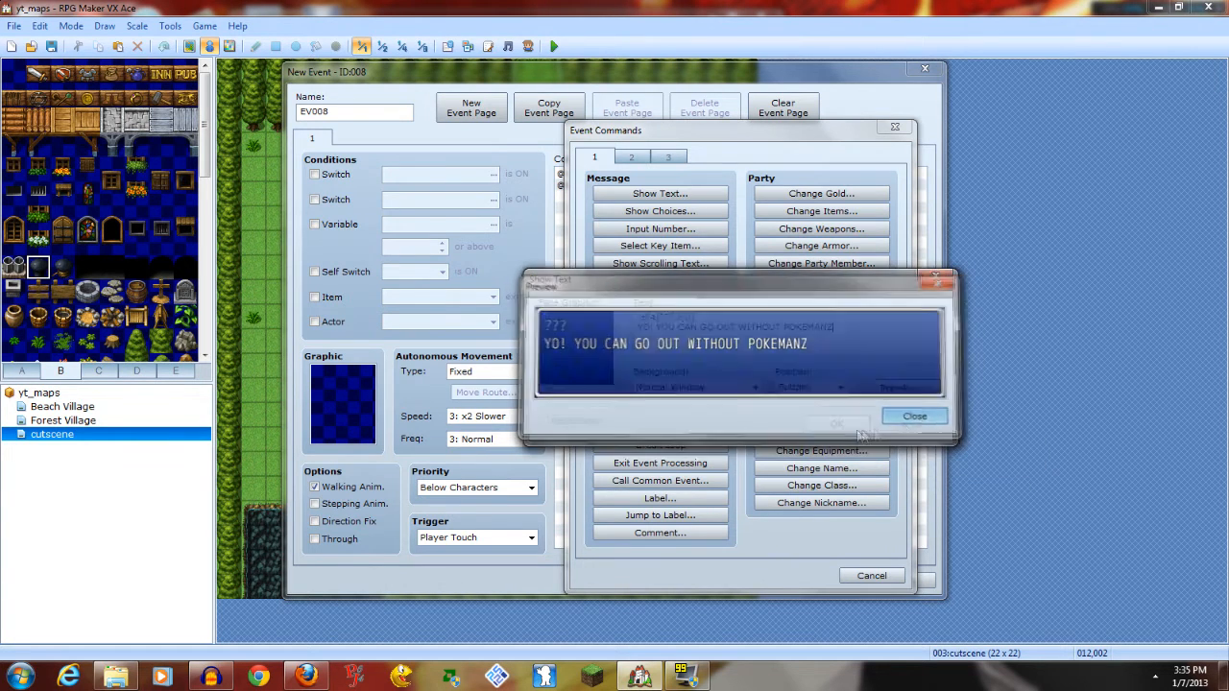
pyautogui.click(917, 418)
pyautogui.click(827, 420)
pyautogui.doubleClick(678, 278)
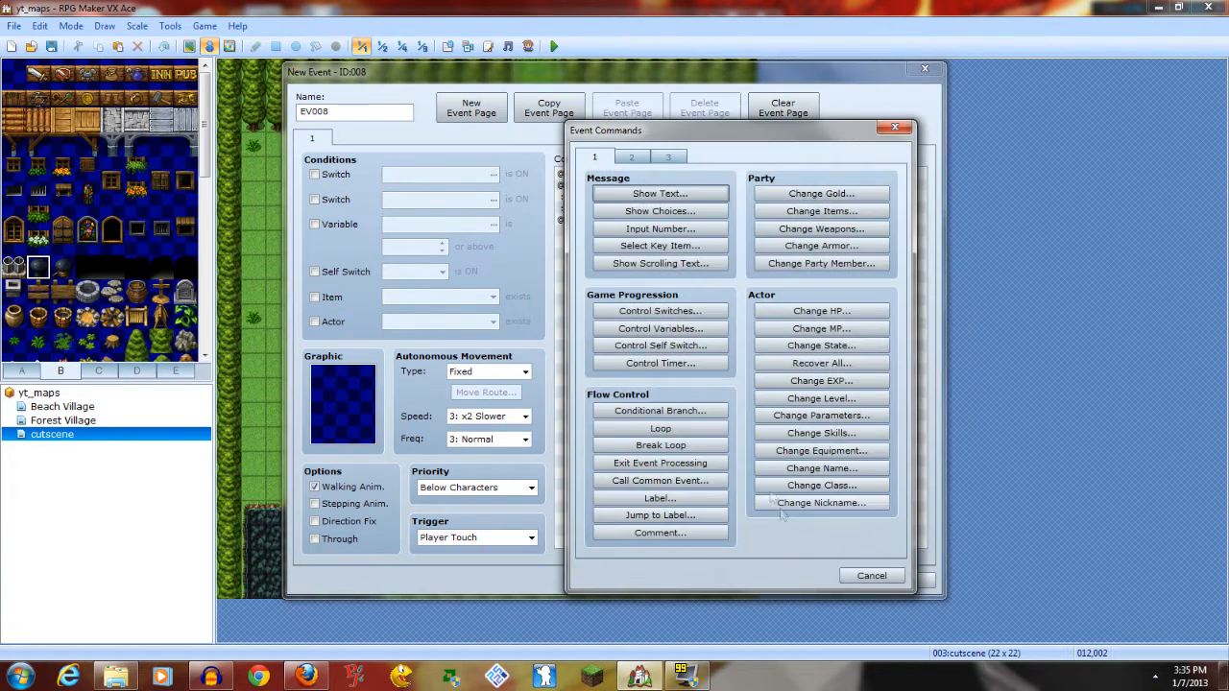
# Add Control Switches turning 0001:POKEMANZ ON and close the finished event
pyautogui.click(700, 347)
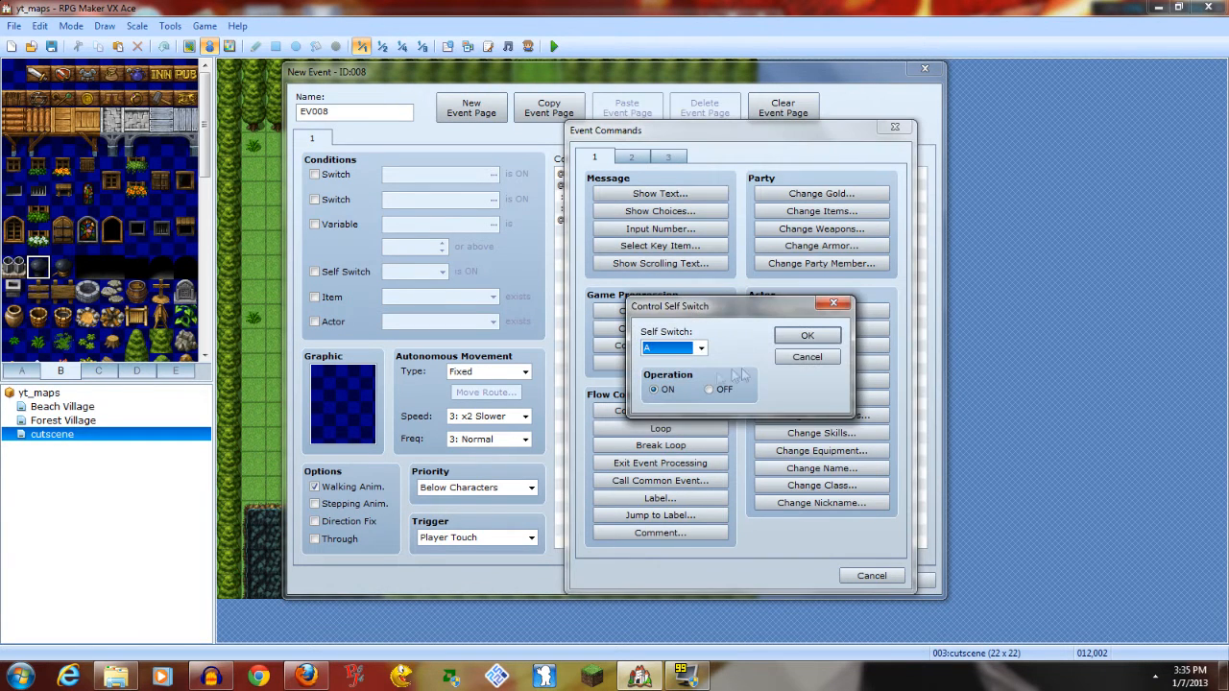
pyautogui.click(809, 358)
pyautogui.click(673, 317)
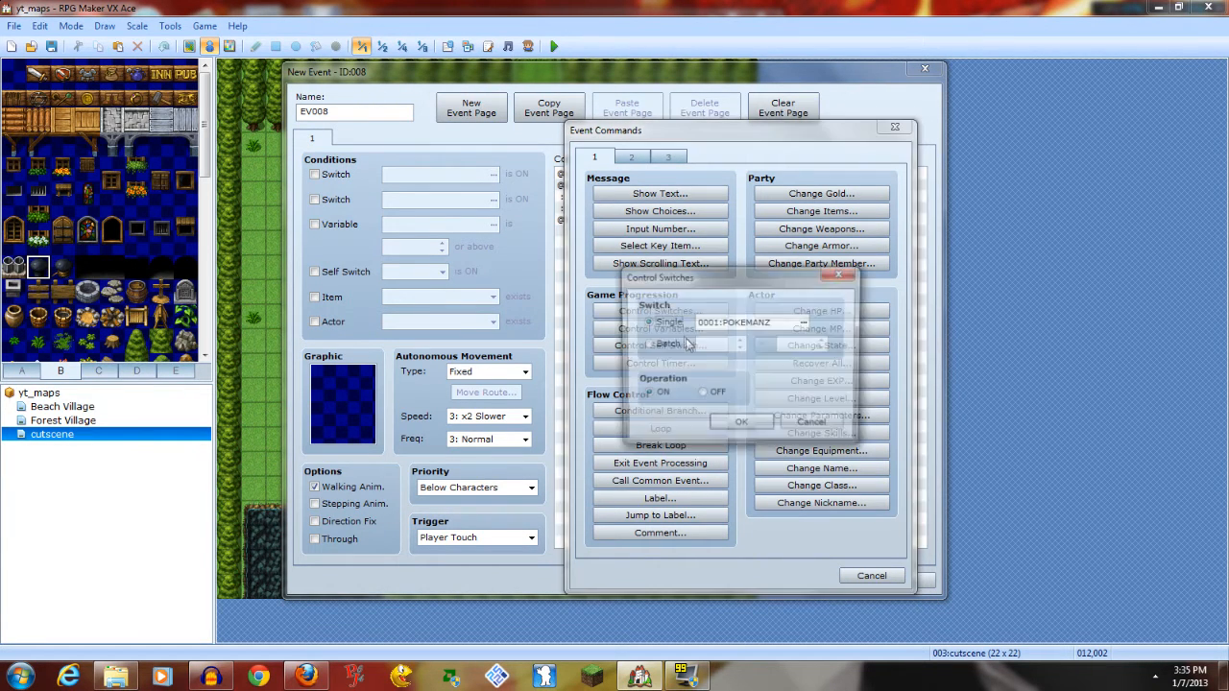
pyautogui.click(805, 320)
pyautogui.click(698, 516)
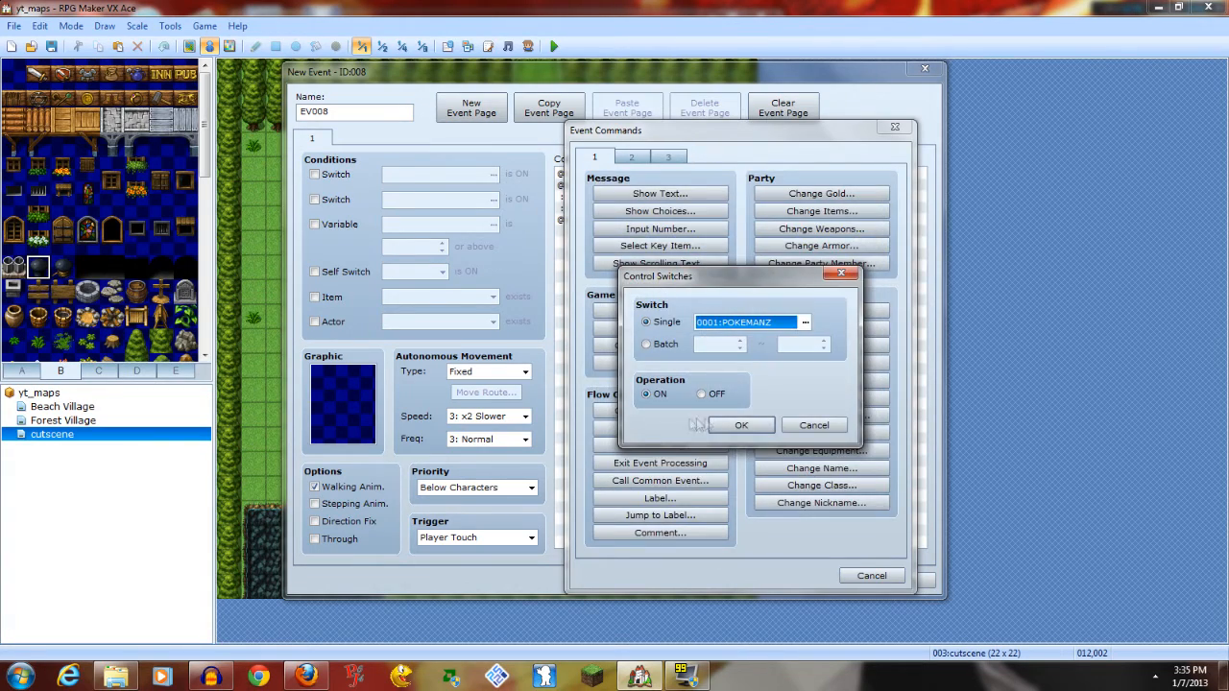
pyautogui.click(746, 426)
pyautogui.click(756, 576)
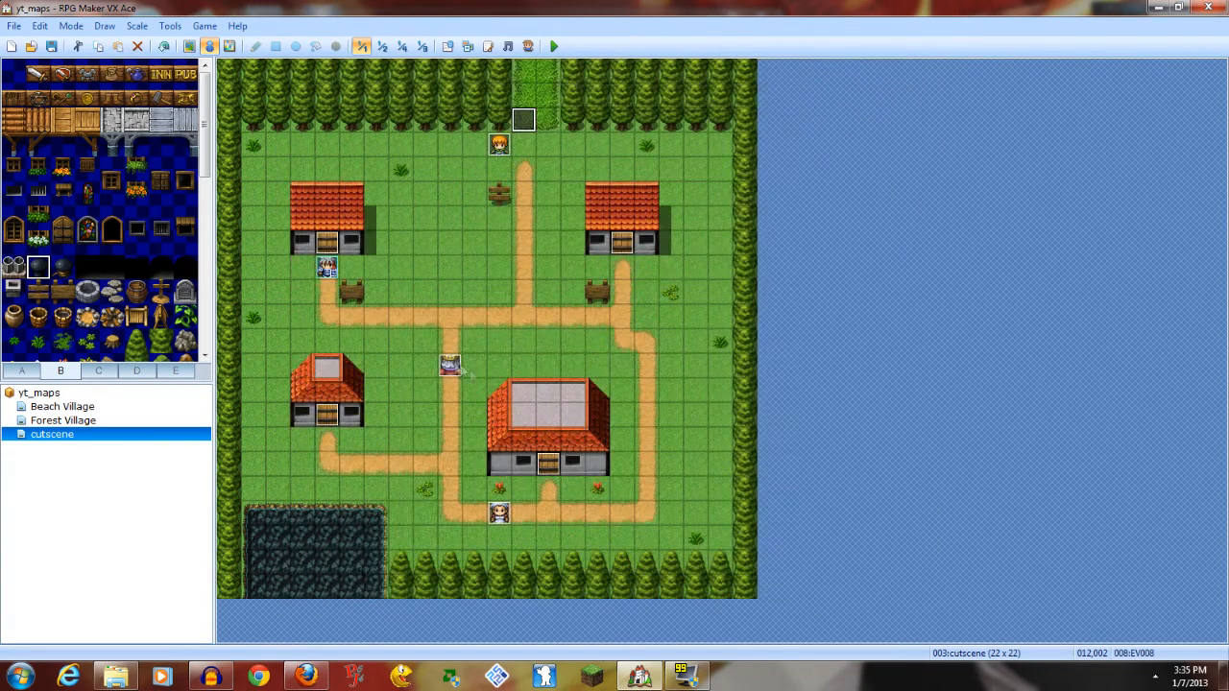
# Playtest from a new game, trigger and dismiss the POKEMANZ message at the village top, then quit the game
pyautogui.click(553, 46)
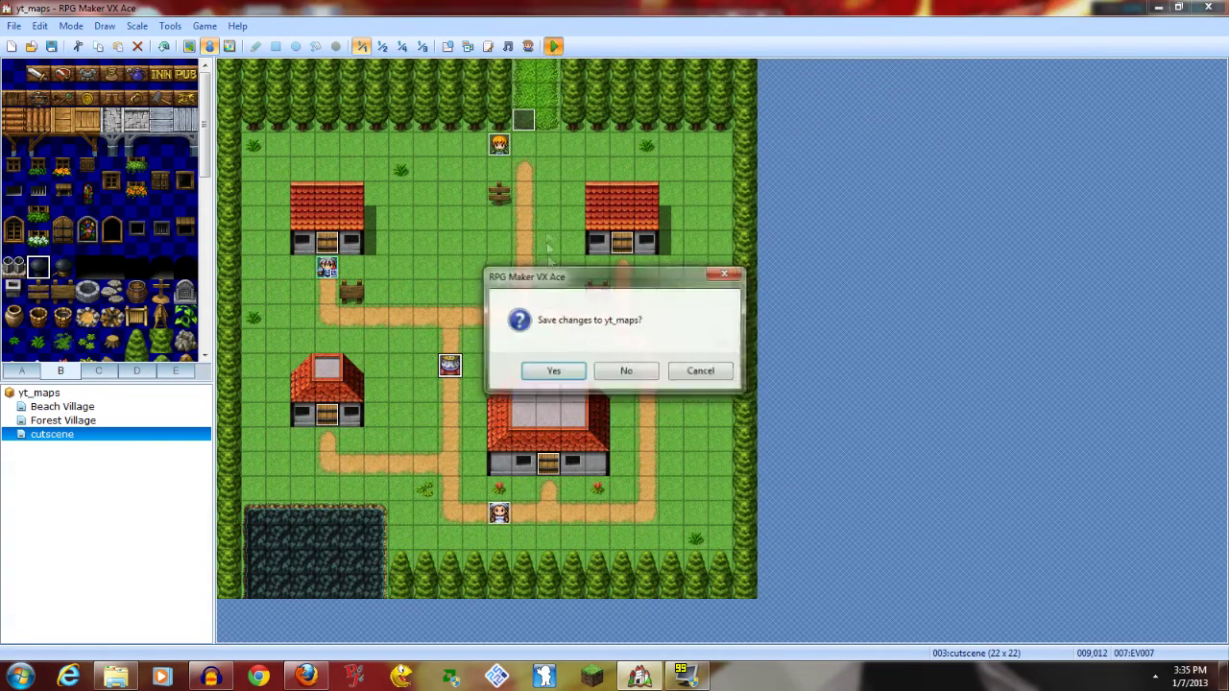
pyautogui.click(554, 370)
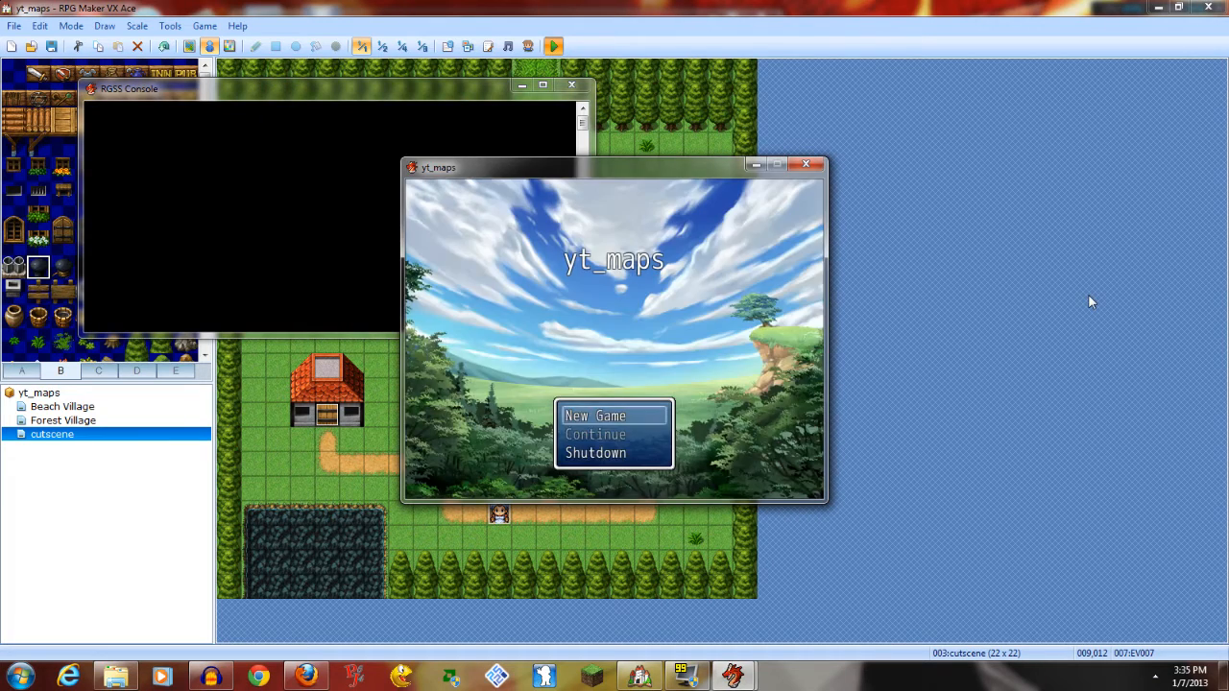
pyautogui.press('Return')
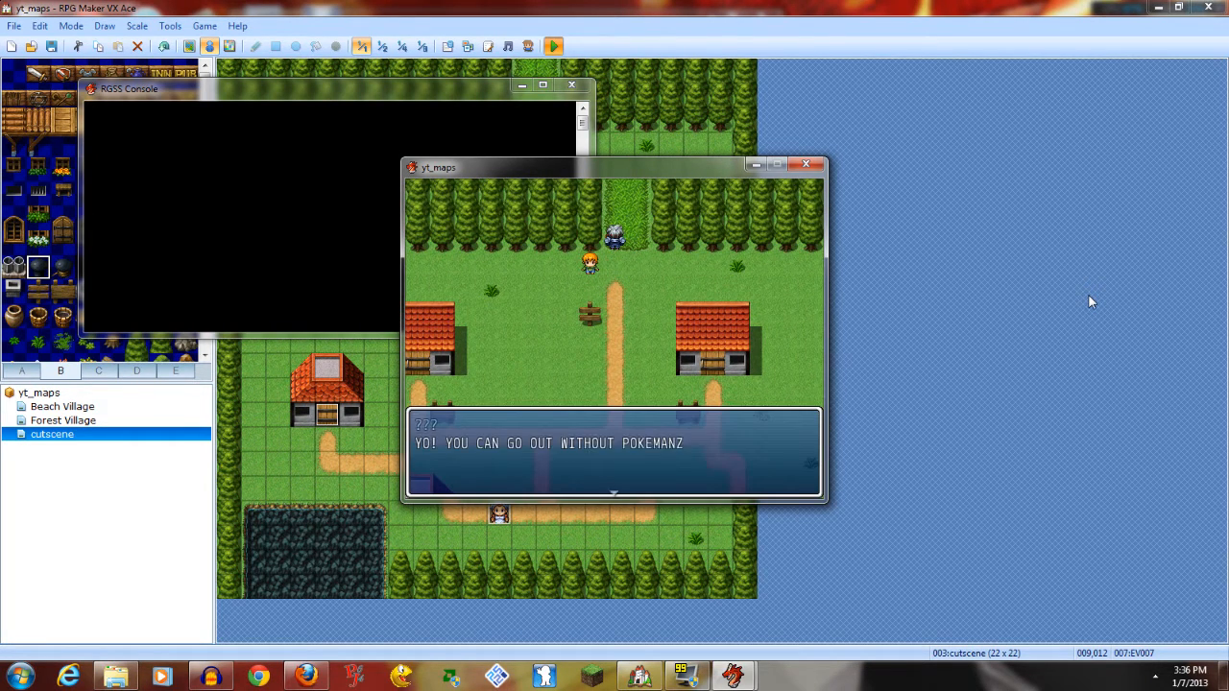
pyautogui.press('Return')
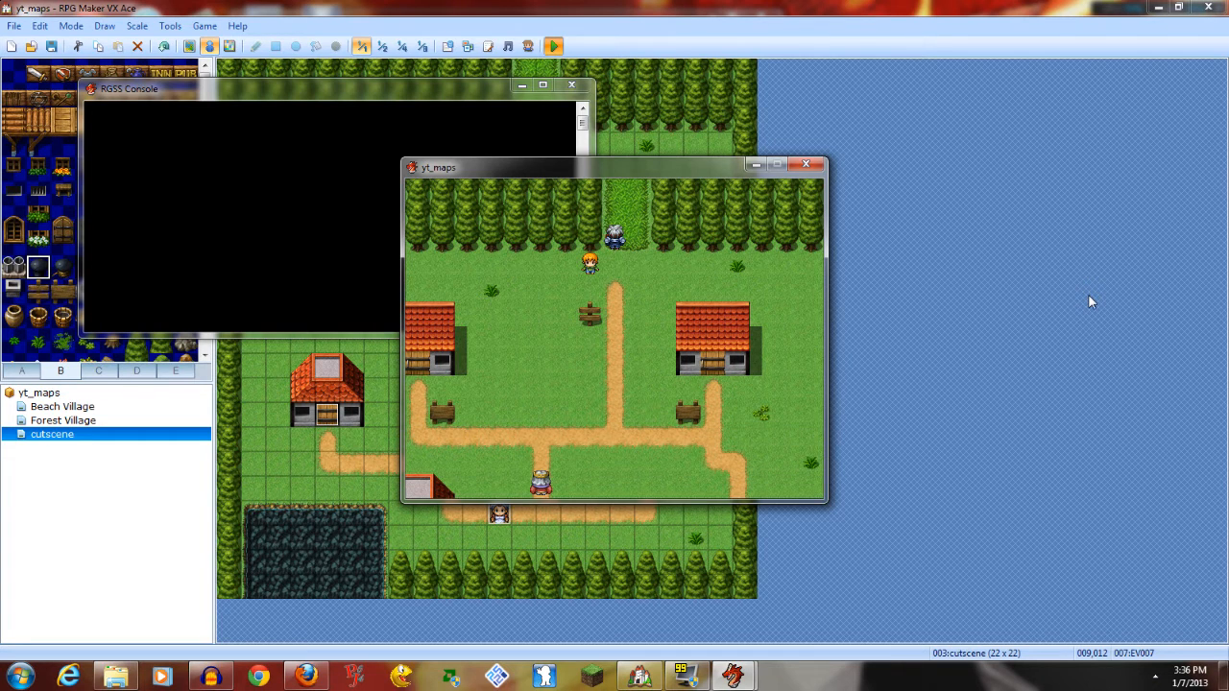
pyautogui.click(816, 165)
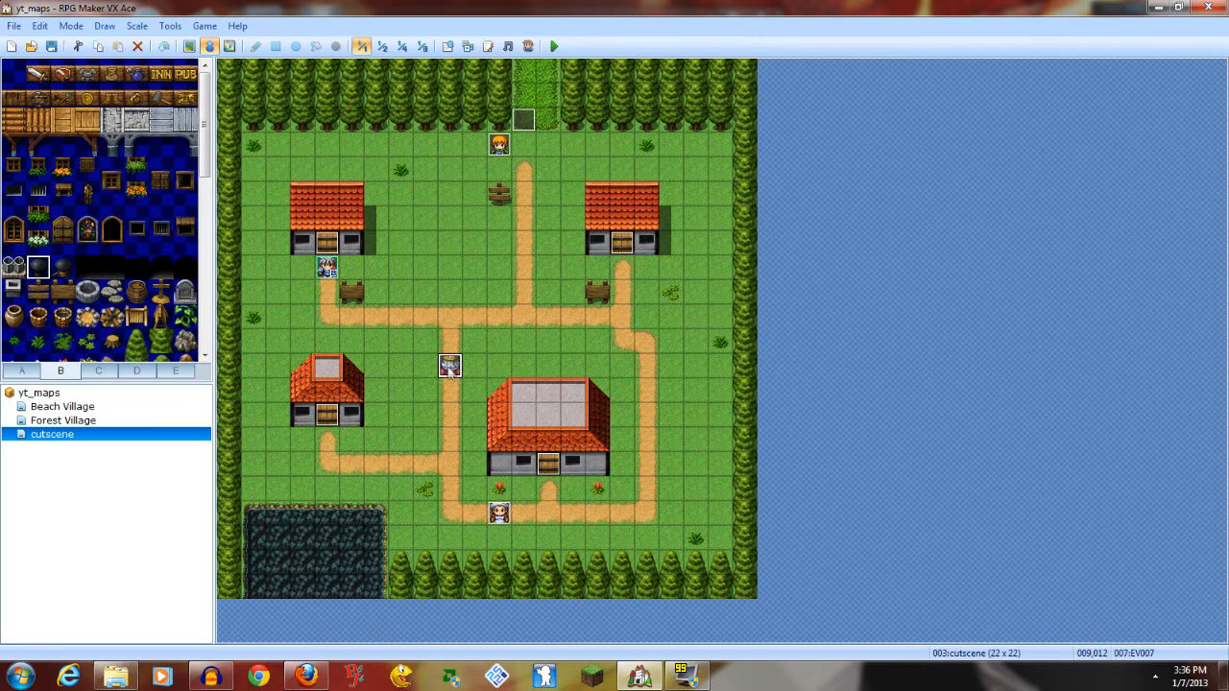
# Select the NPC event, then move the map cursor up and right to the north-exit event tile
pyautogui.click(524, 119)
pyautogui.click(451, 366)
pyautogui.press('Up')
pyautogui.press('Up')
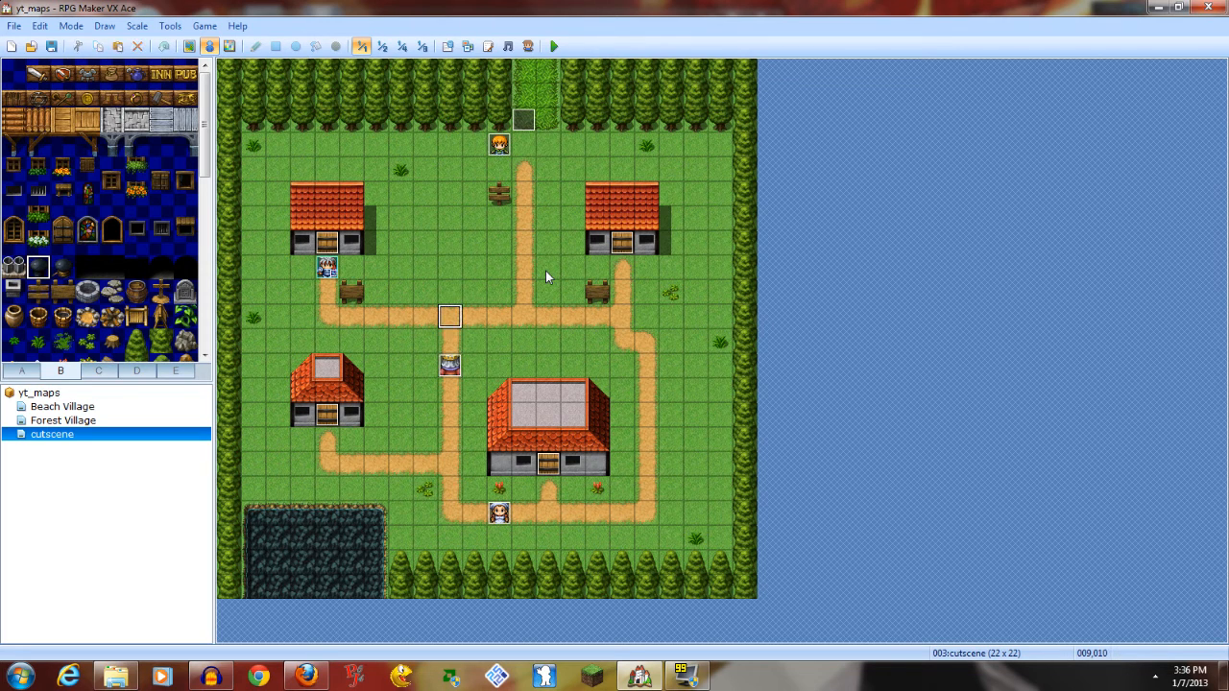
pyautogui.press('Right')
pyautogui.press('Right')
pyautogui.press('Right')
pyautogui.press('Up')
pyautogui.press('Up')
pyautogui.press('Up')
pyautogui.press('Up')
pyautogui.press('Up')
pyautogui.press('Up')
pyautogui.press('Up')
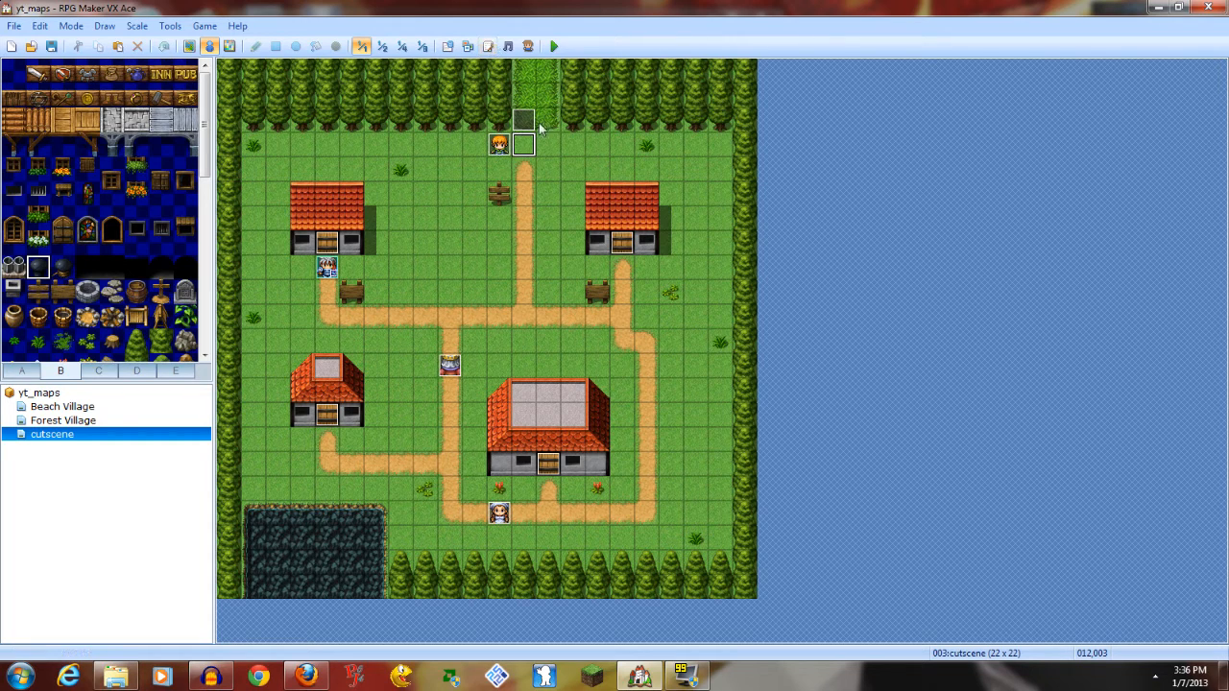
# Add a Set Move Route command at the end of EV008 targeting 007:EV007
pyautogui.doubleClick(530, 122)
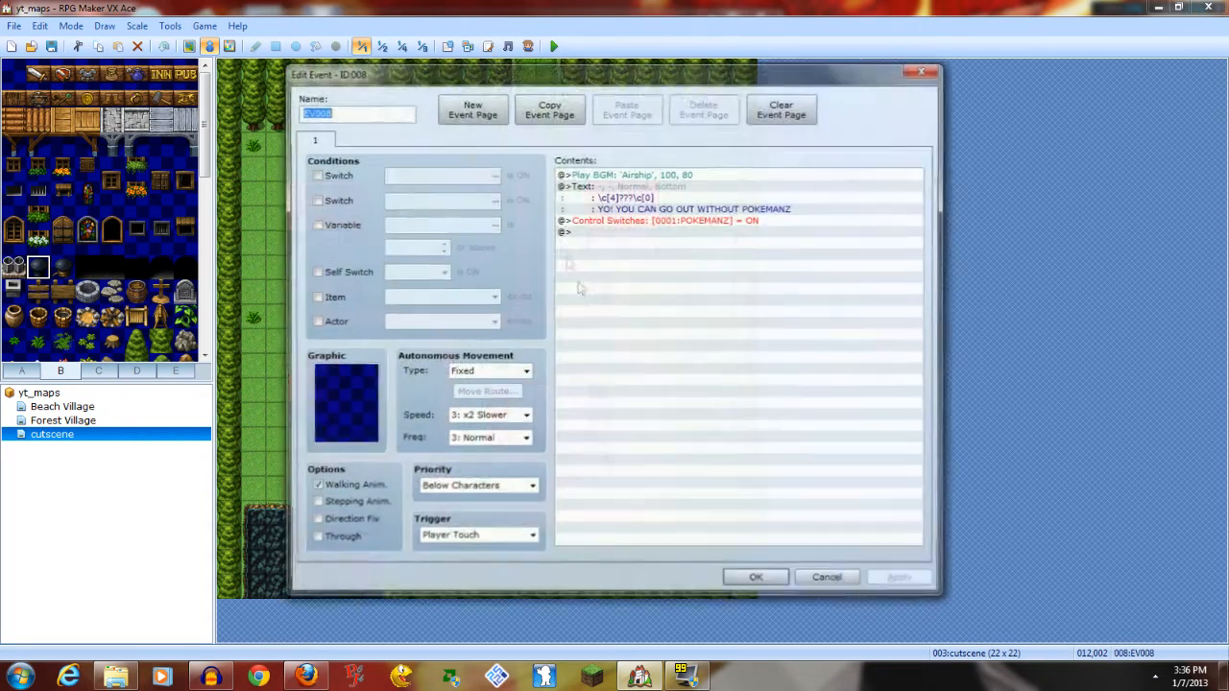
pyautogui.doubleClick(624, 231)
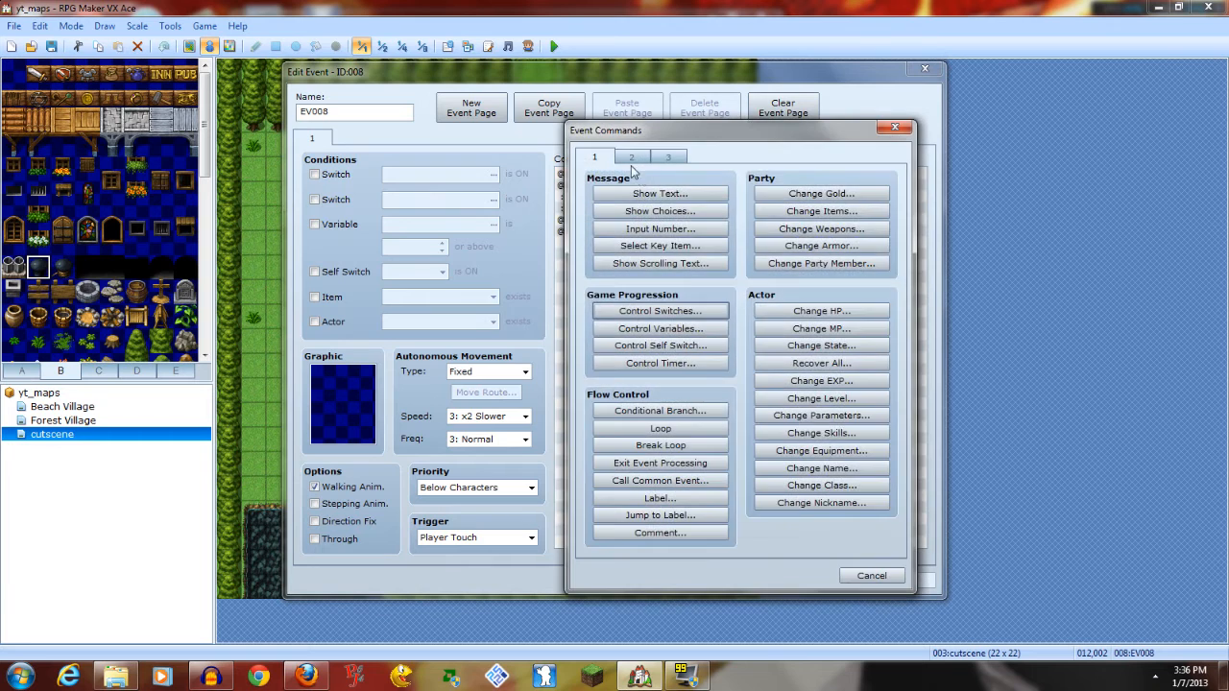
pyautogui.click(631, 159)
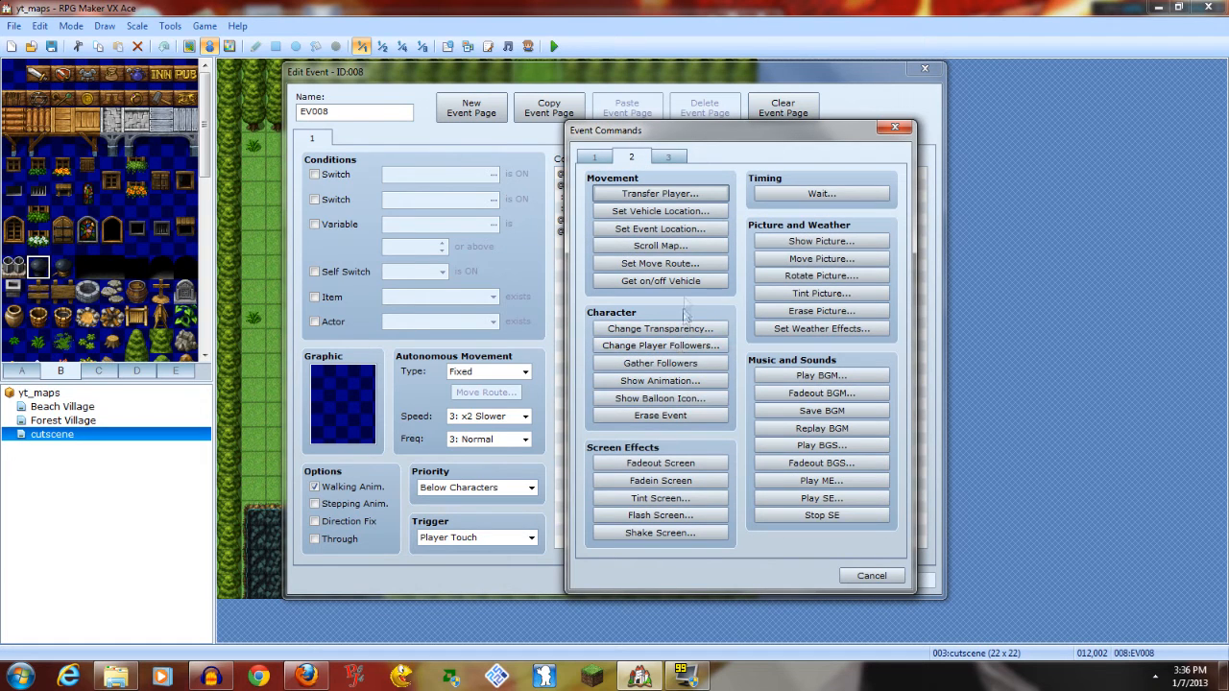
pyautogui.click(683, 265)
pyautogui.click(588, 220)
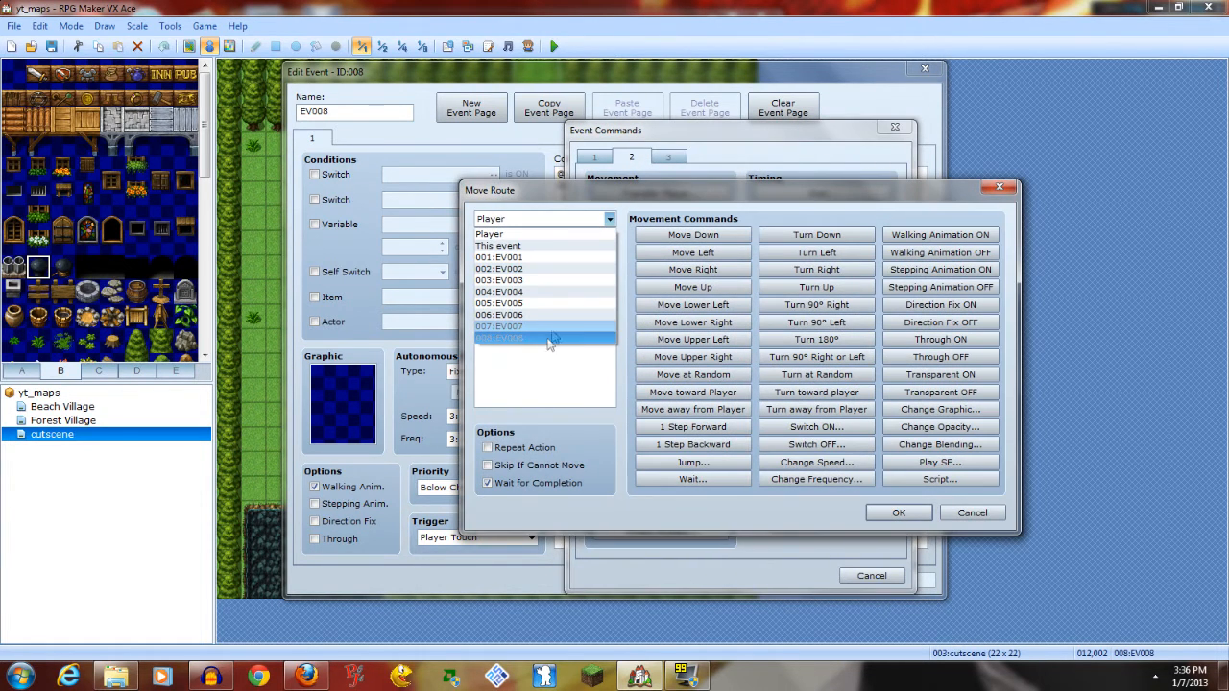
pyautogui.click(550, 347)
pyautogui.press('Up')
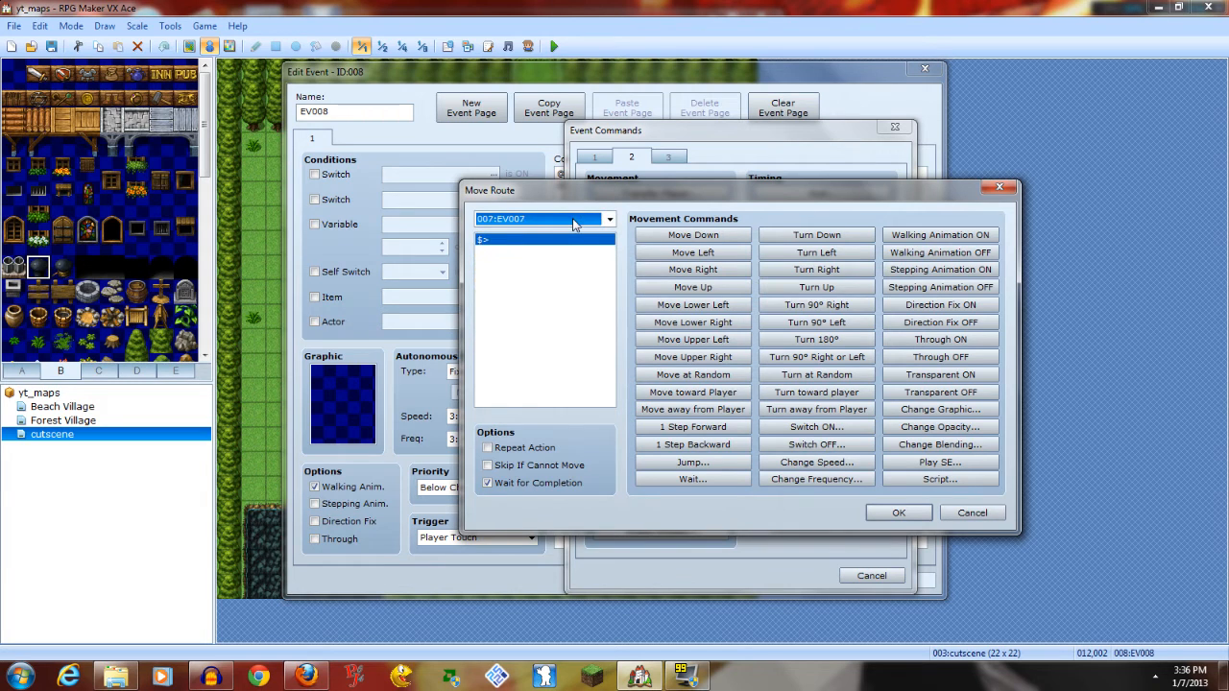
pyautogui.click(576, 219)
pyautogui.click(538, 340)
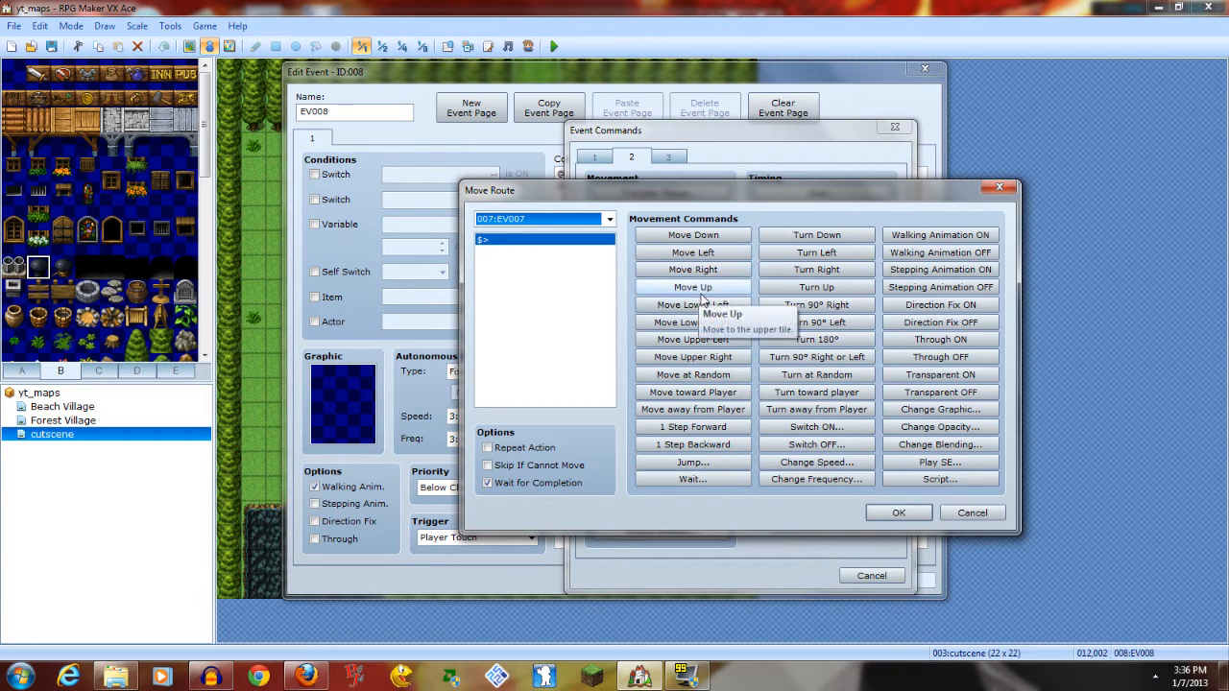
# Route EV007 up 2, right 3, then up 7 tiles without skipping blocked moves, and save the event
pyautogui.click(543, 464)
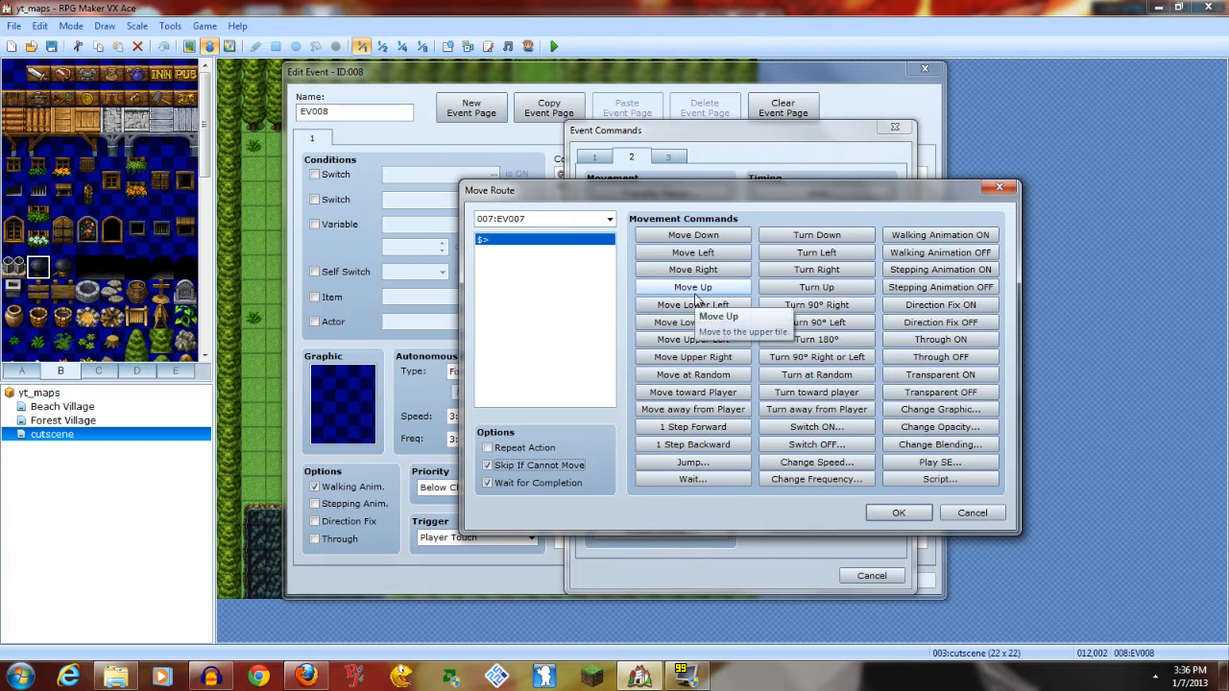
pyautogui.click(488, 465)
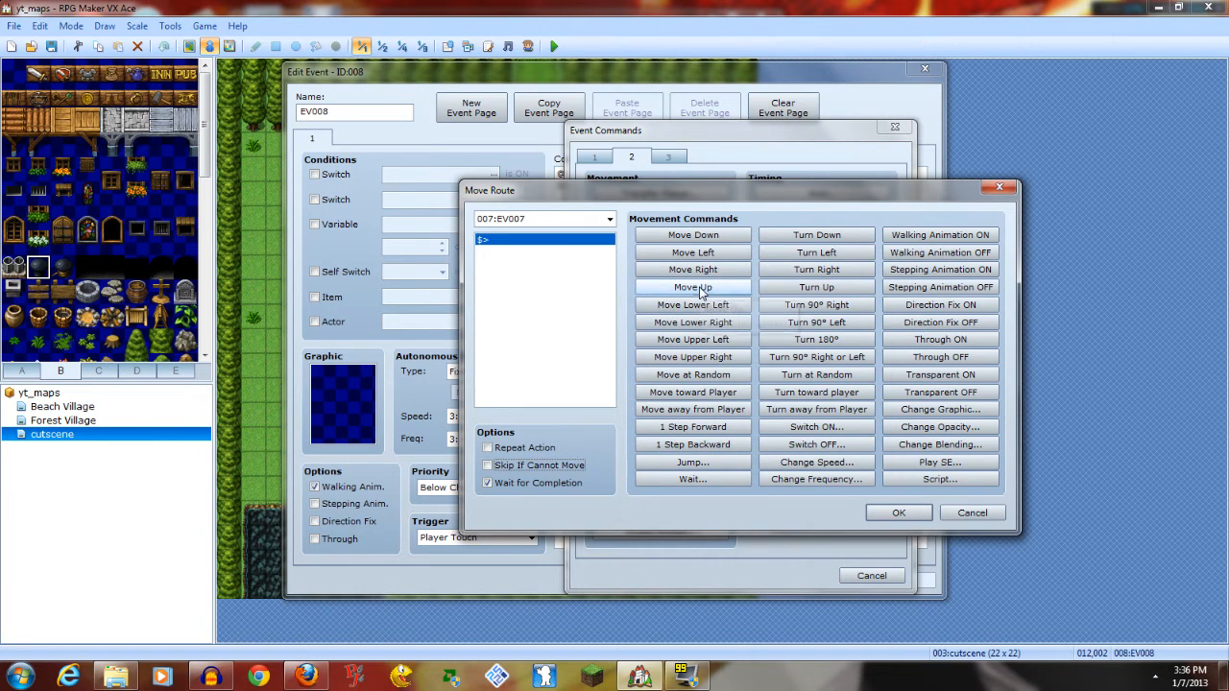
pyautogui.click(700, 288)
pyautogui.click(700, 288)
pyautogui.click(701, 270)
pyautogui.doubleClick(715, 288)
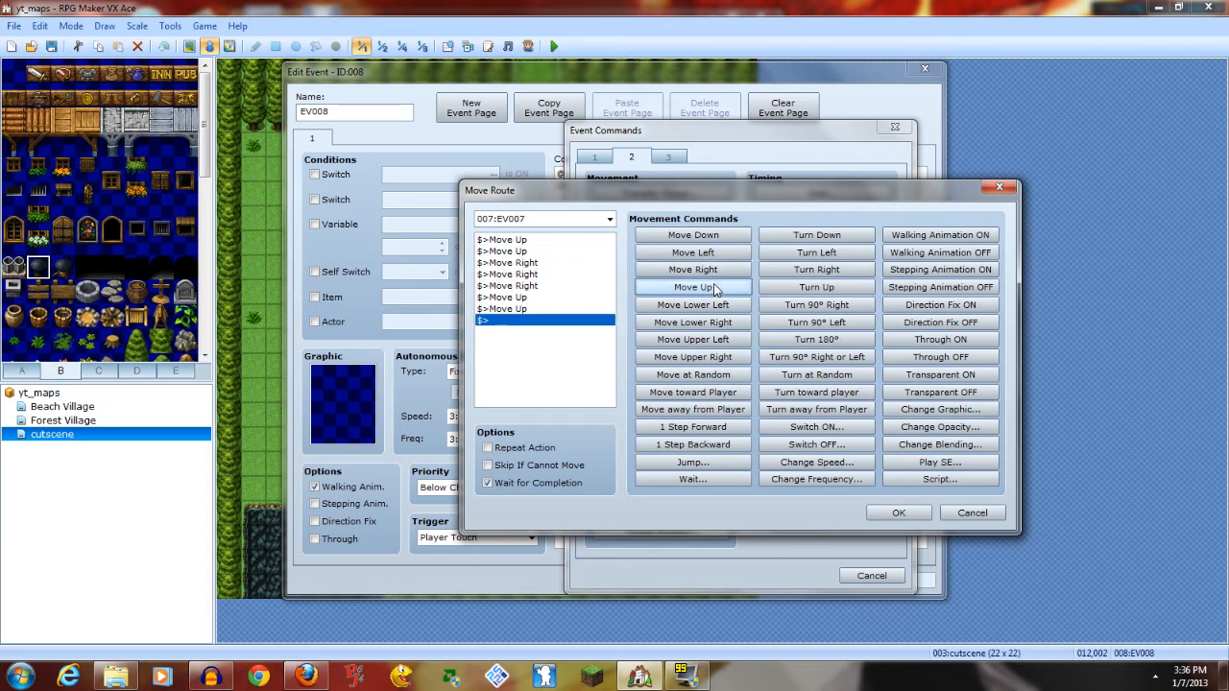
pyautogui.click(715, 288)
pyautogui.click(715, 288)
pyautogui.click(715, 288)
pyautogui.click(899, 513)
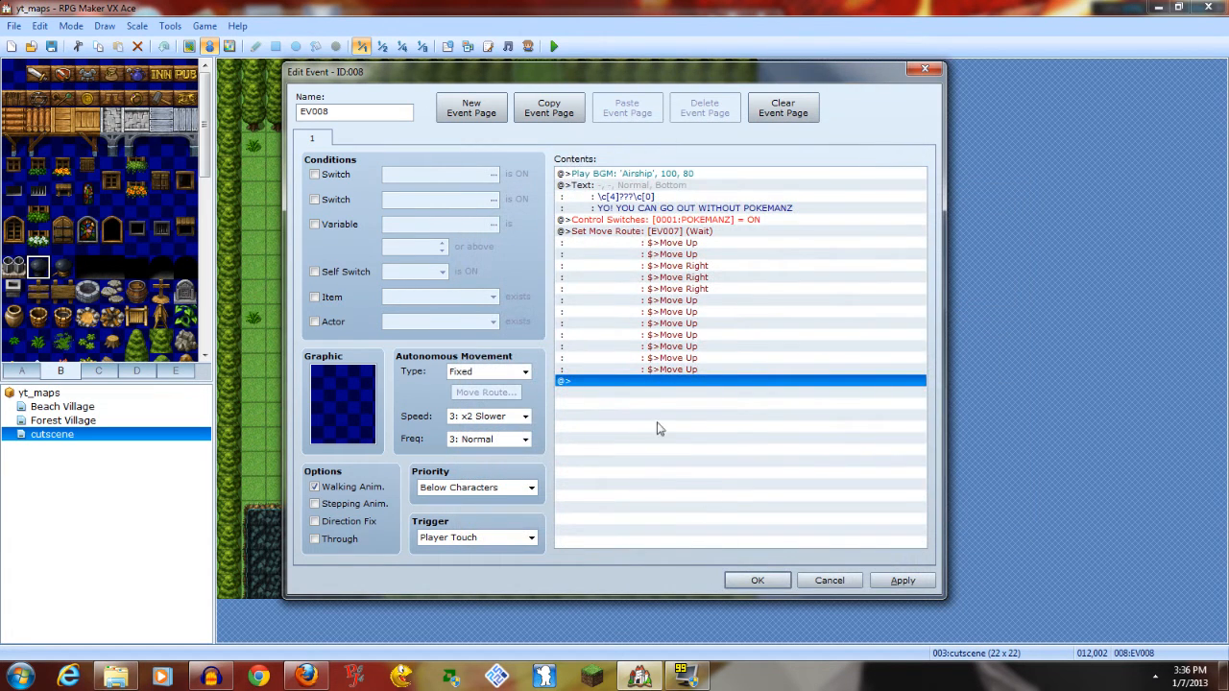
pyautogui.click(757, 580)
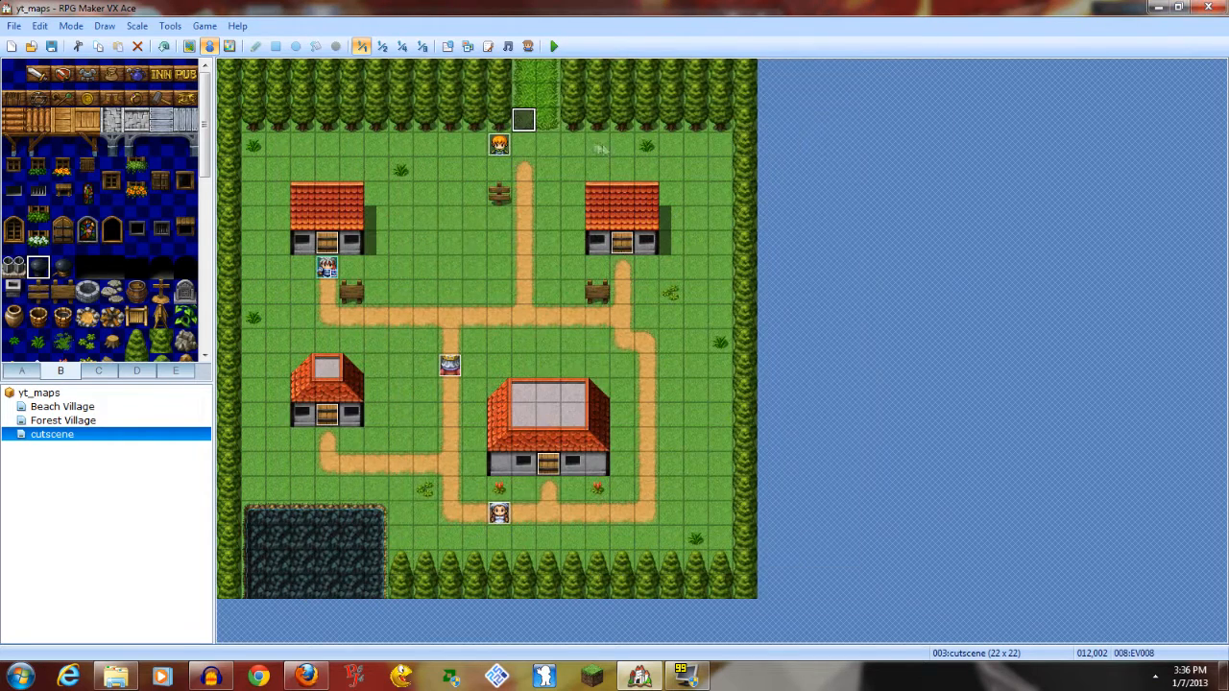
# Playtest a new game, dismiss the warning, watch EV007 walk to the north exit, then quit
pyautogui.click(554, 47)
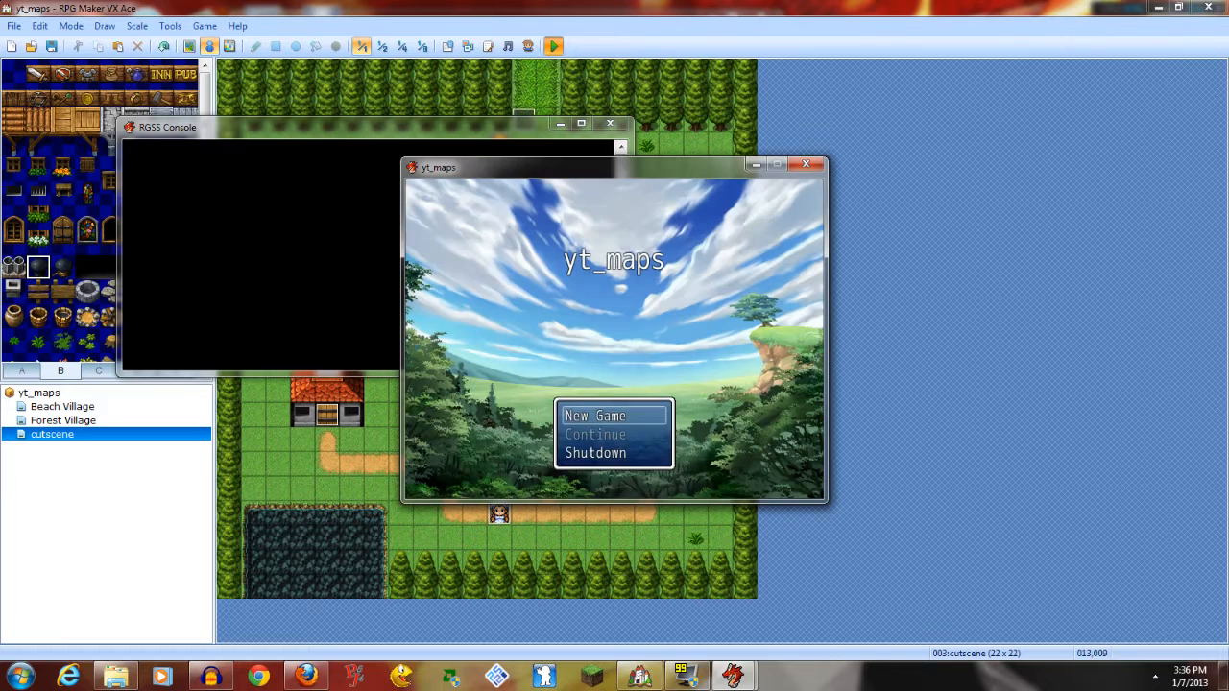
pyautogui.press('Down')
pyautogui.press('Return')
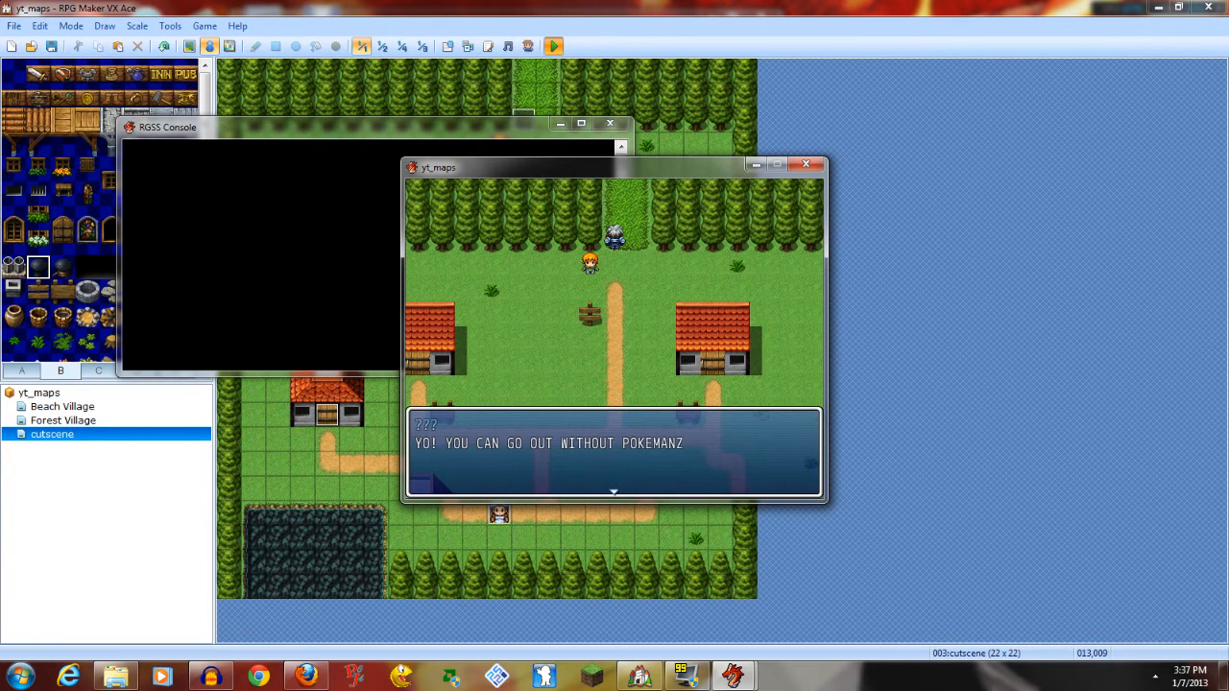
pyautogui.press('Return')
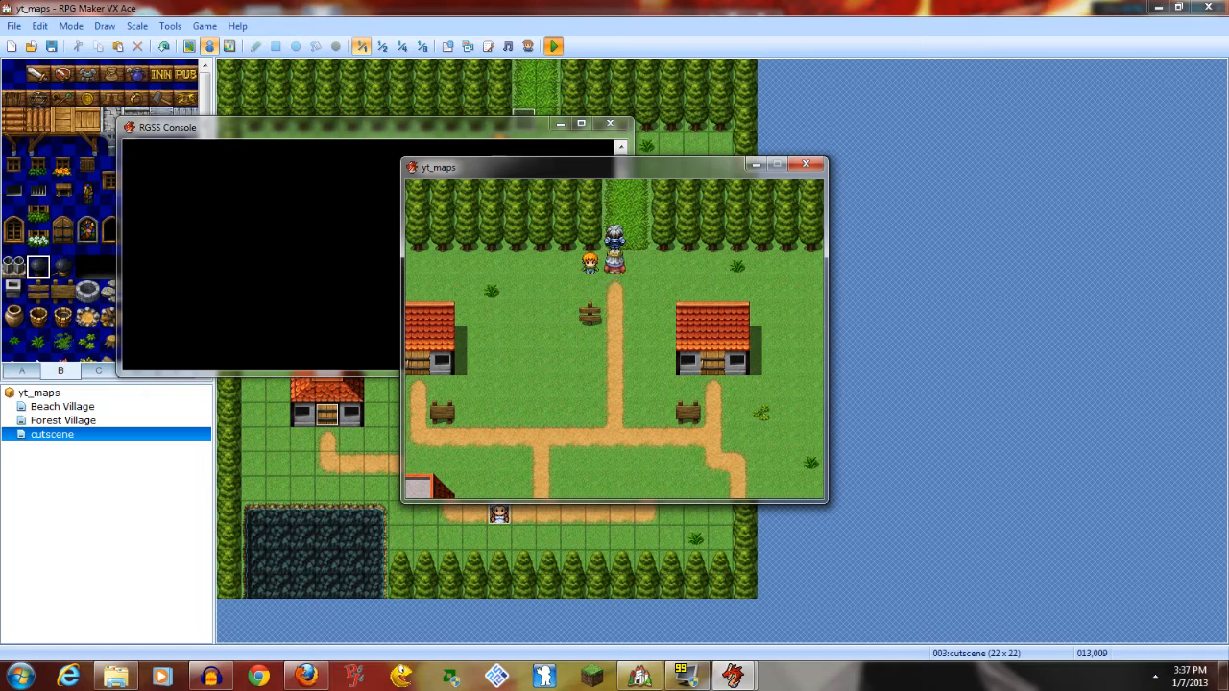
pyautogui.click(804, 165)
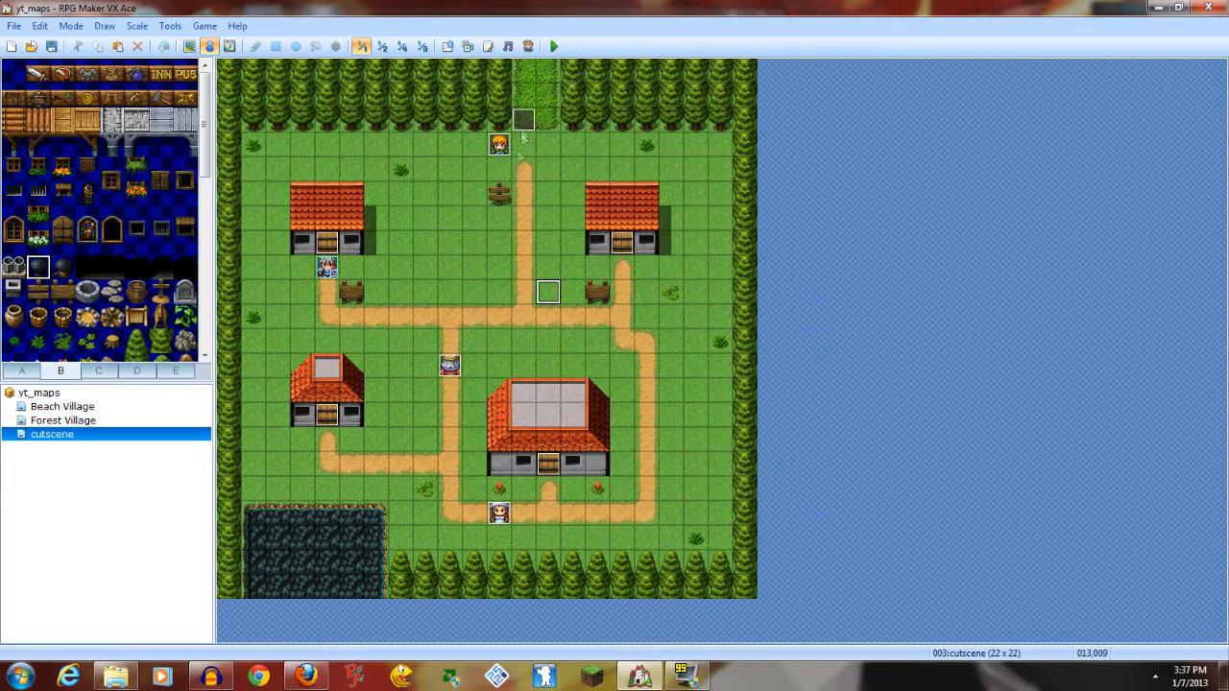
# Insert a Player move route before EV007's route that makes the player Turn Down
pyautogui.doubleClick(659, 240)
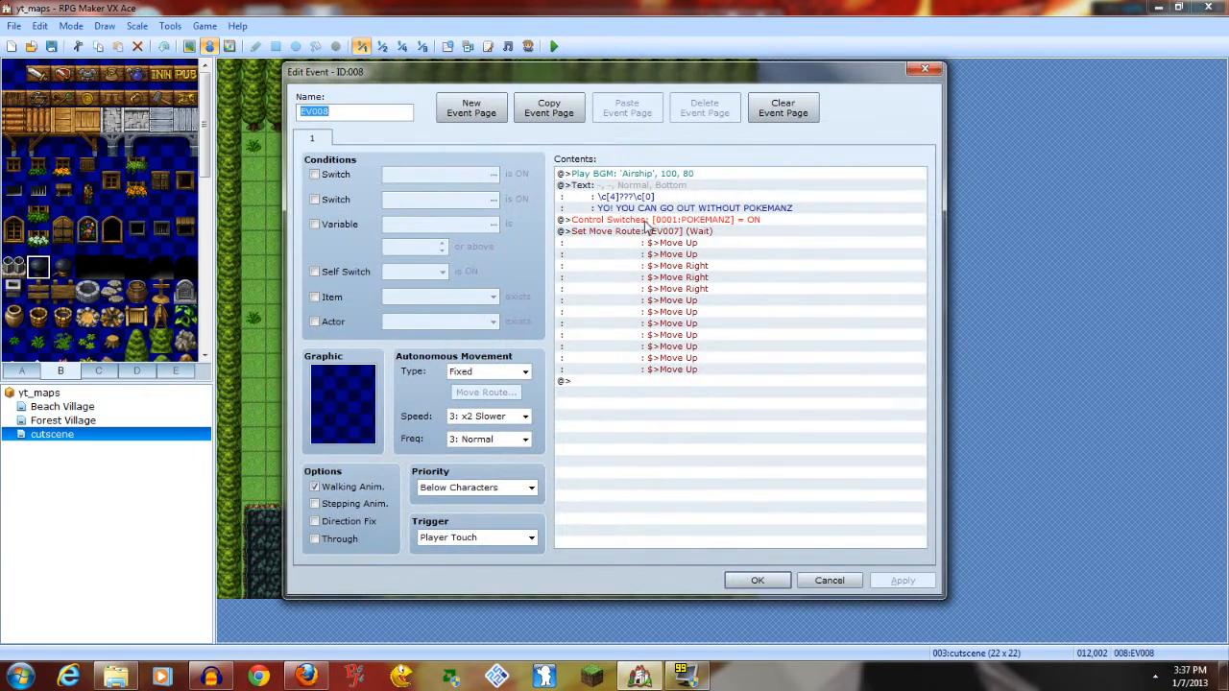
pyautogui.click(651, 200)
pyautogui.rightClick(663, 220)
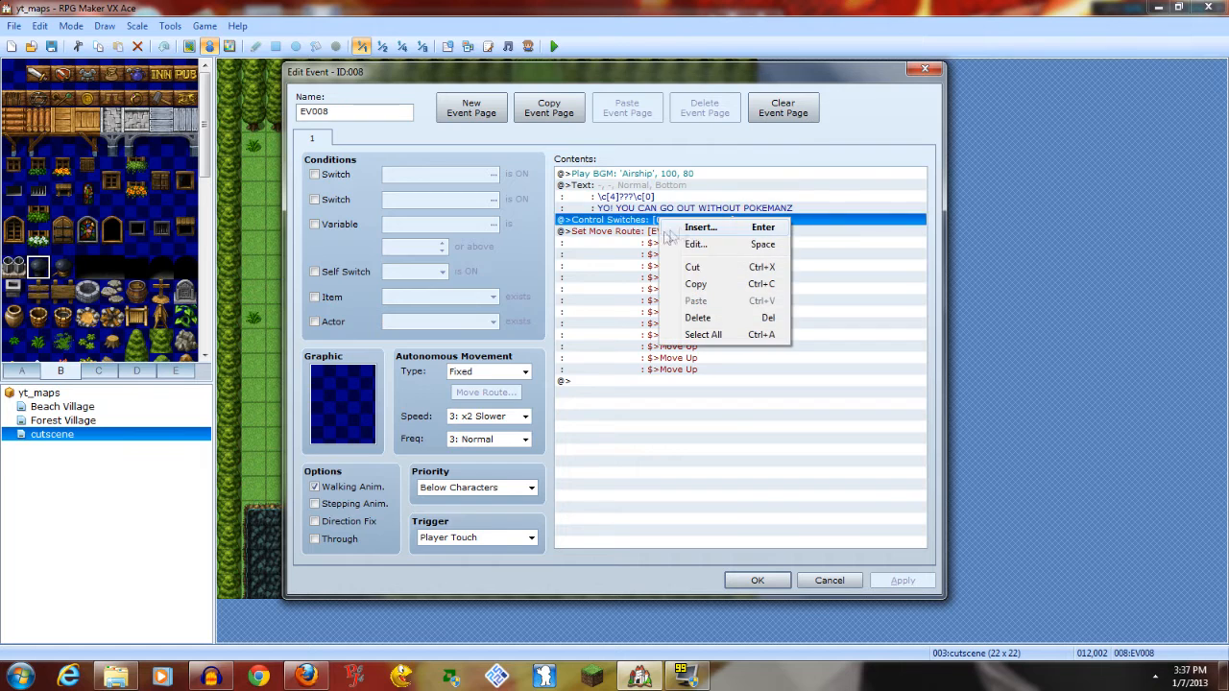
pyautogui.rightClick(650, 232)
pyautogui.click(683, 240)
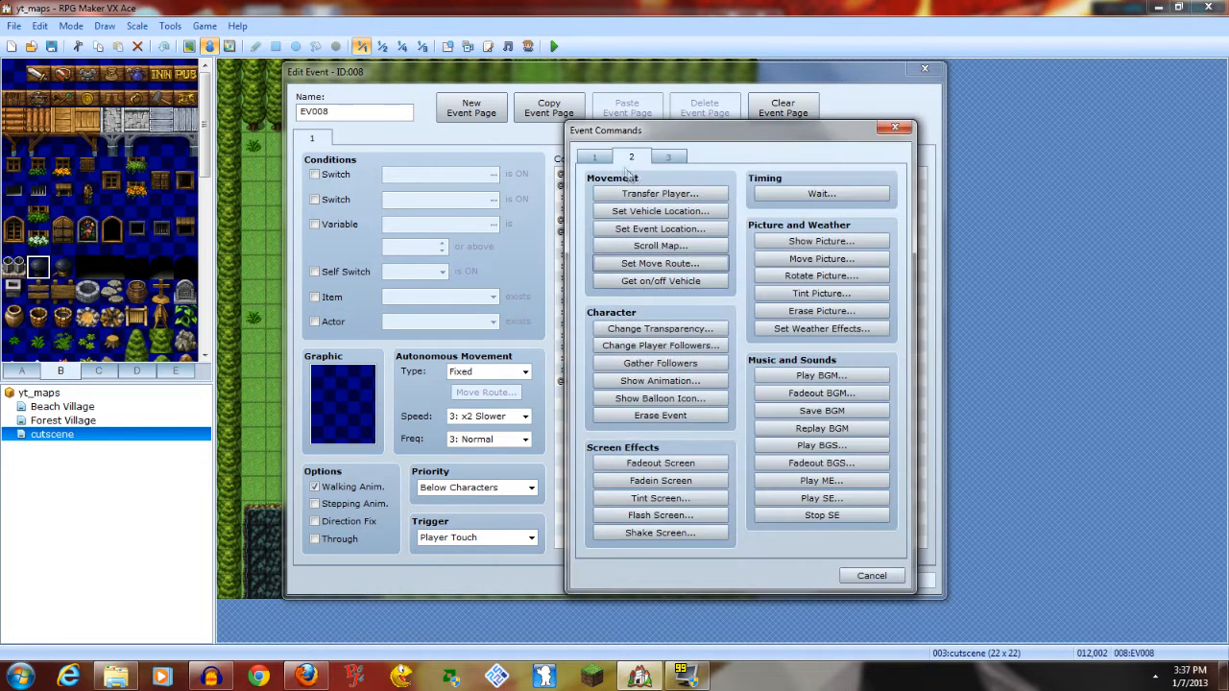
pyautogui.click(661, 266)
pyautogui.click(608, 220)
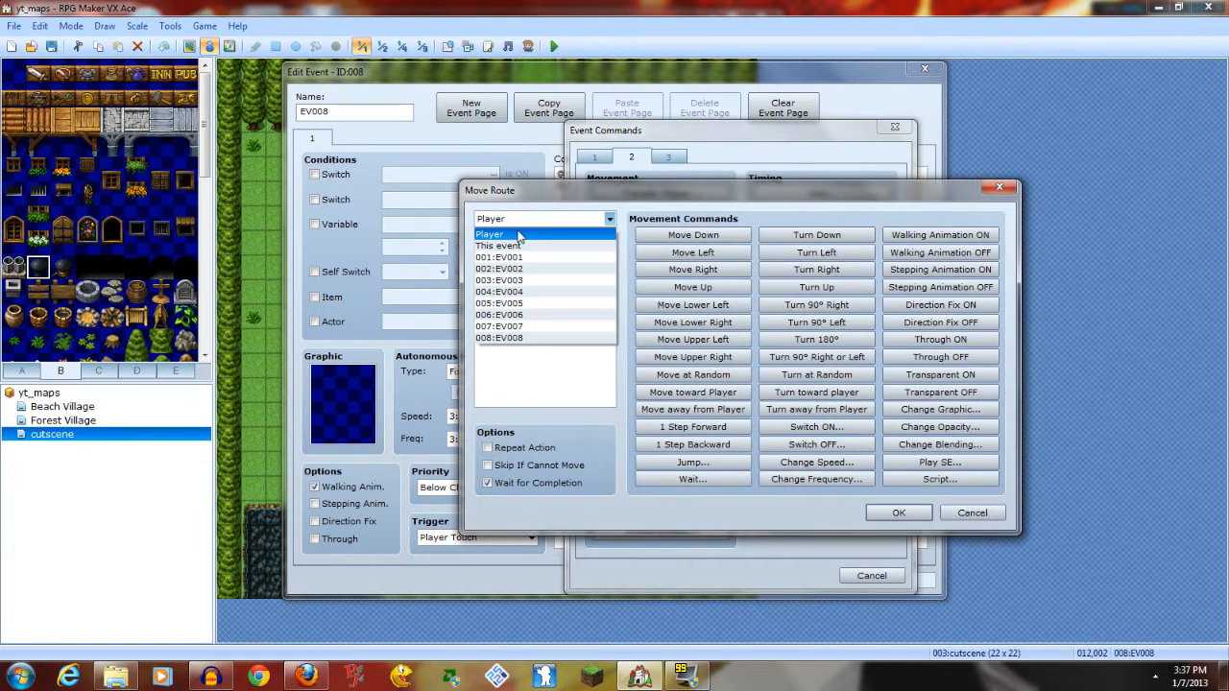
pyautogui.click(523, 237)
pyautogui.click(817, 235)
pyautogui.click(898, 513)
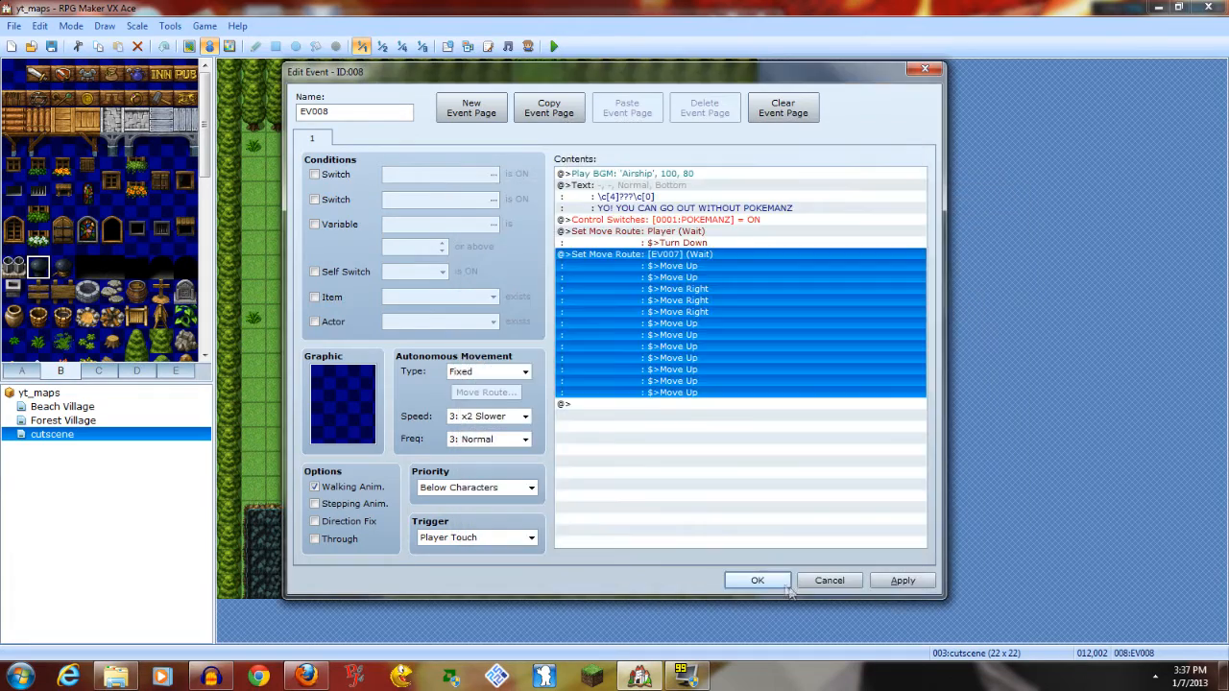
pyautogui.click(741, 581)
# Start adding a Show Text message command at the end of EV008
pyautogui.doubleClick(527, 125)
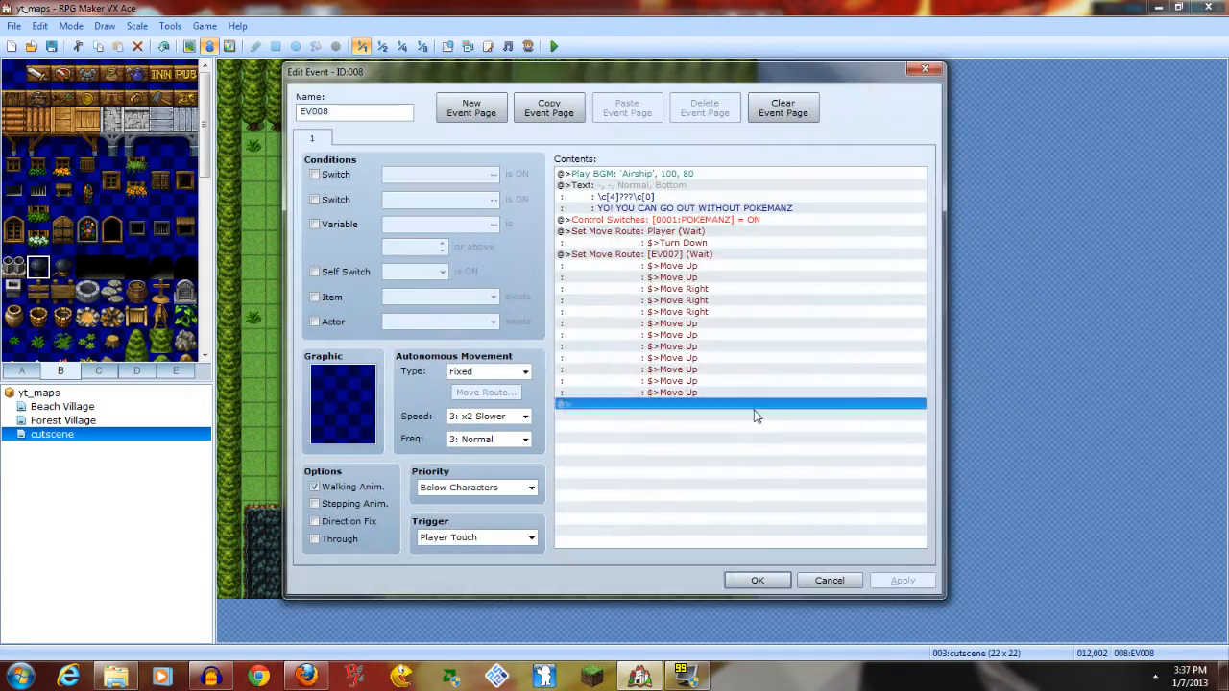
pyautogui.doubleClick(754, 412)
pyautogui.click(593, 160)
pyautogui.click(659, 193)
pyautogui.write('\\c[4]OAK\\c[0]')
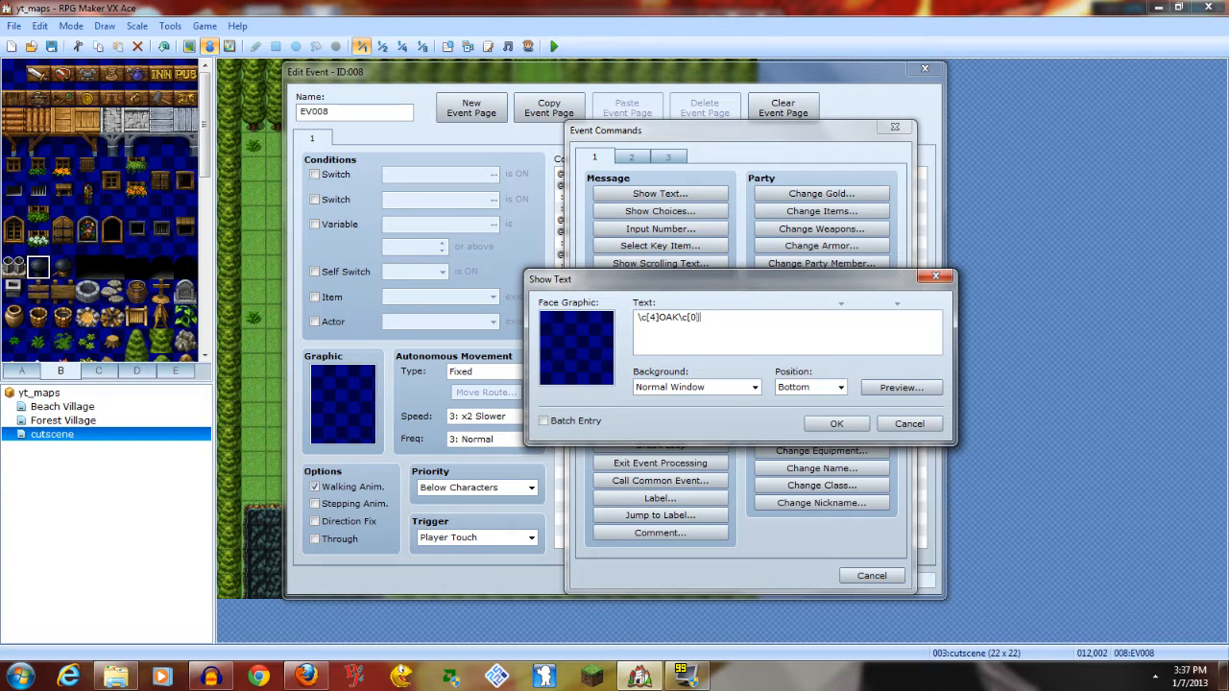
# Enter OAK's "DUDE... FORRIZZILE... LIKE GET A POKEMANZ! Follow me!" message, preview it, and save the event
pyautogui.click(900, 387)
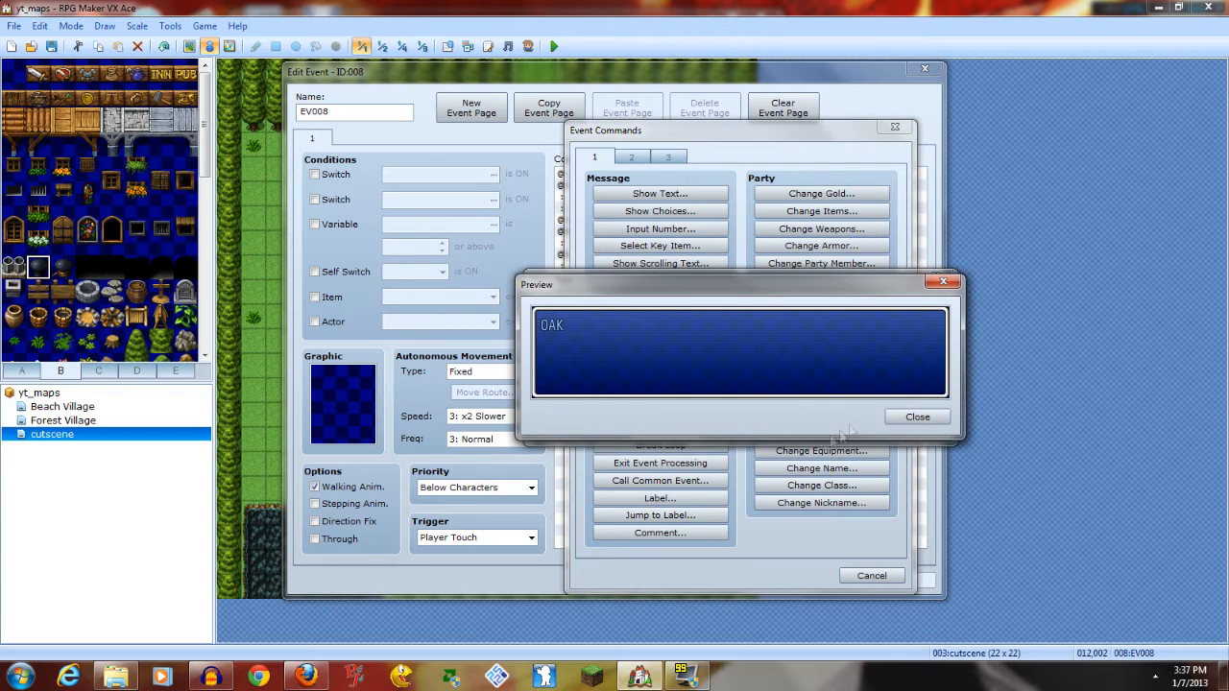
pyautogui.click(895, 418)
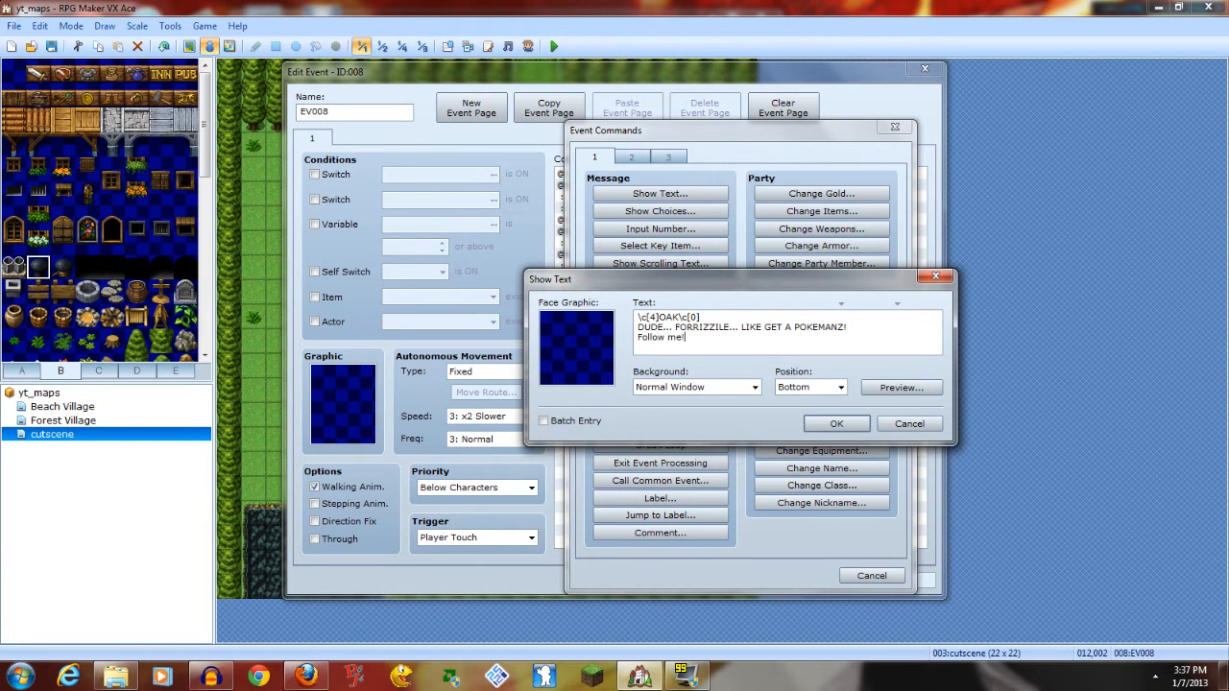
pyautogui.click(900, 387)
pyautogui.click(917, 416)
pyautogui.click(836, 423)
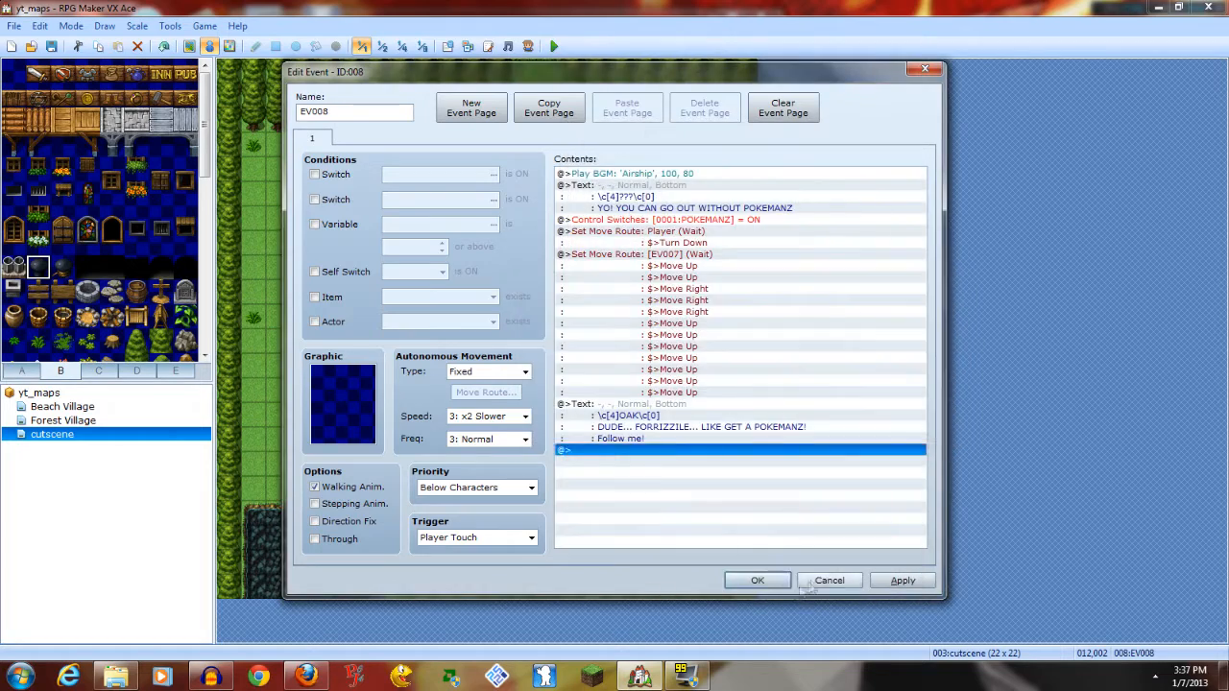
pyautogui.click(758, 580)
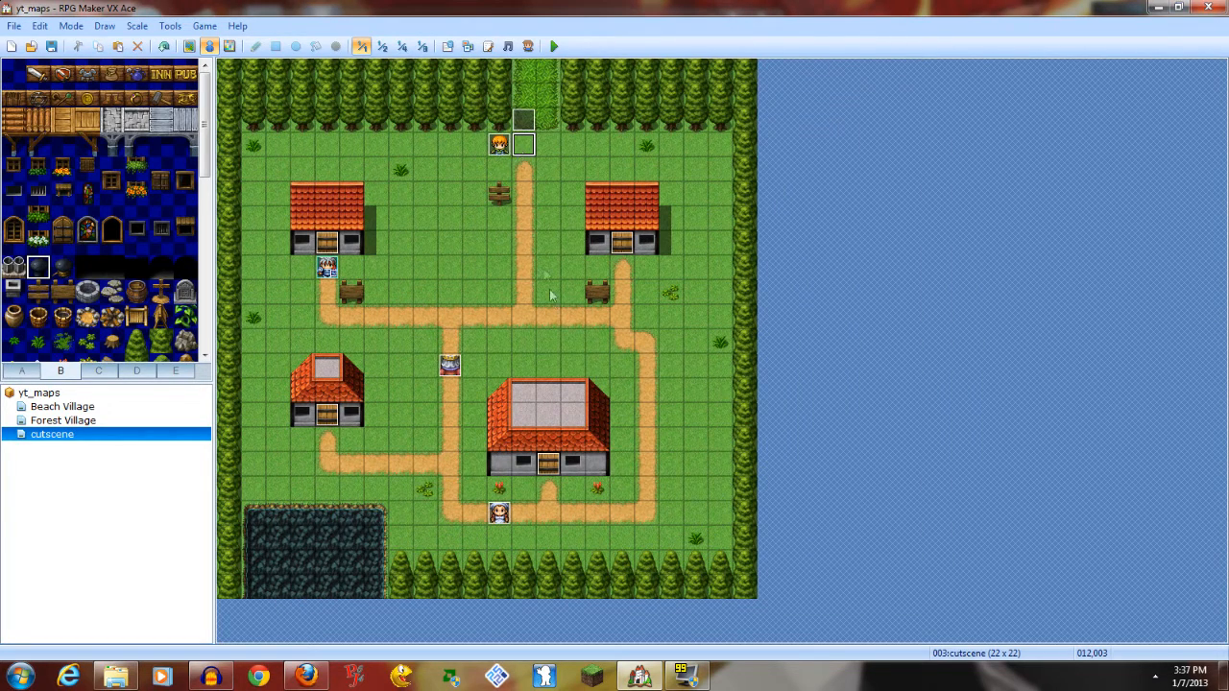
pyautogui.click(527, 121)
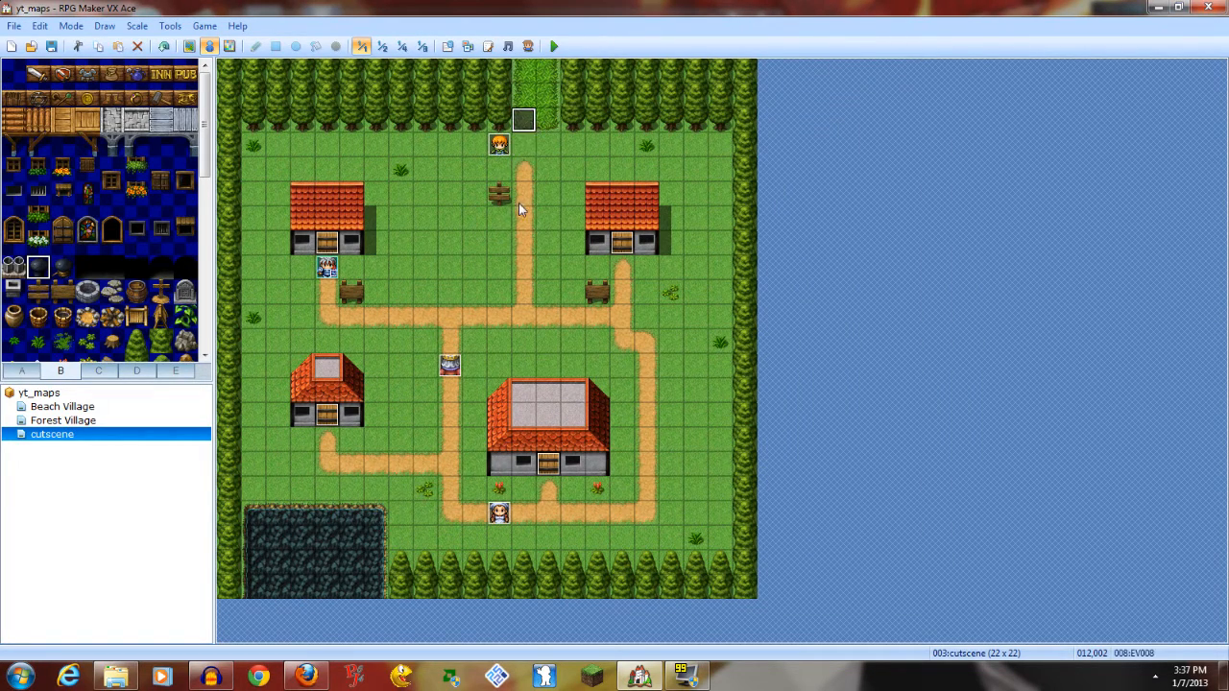
pyautogui.click(447, 346)
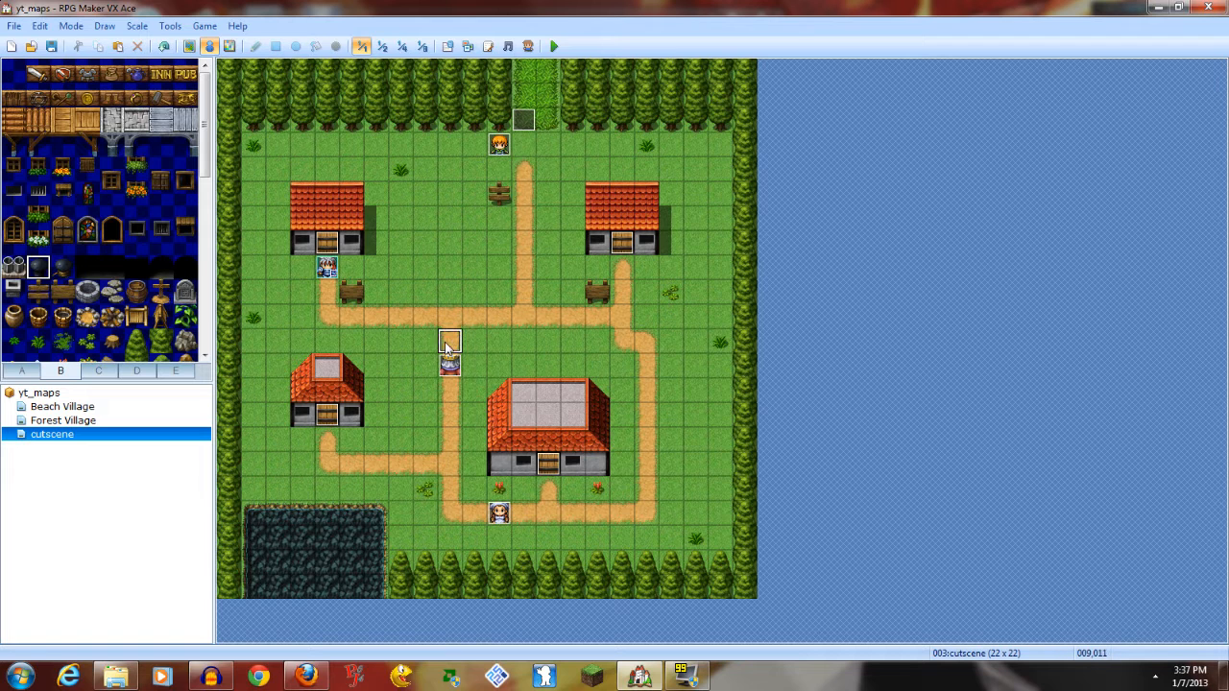
pyautogui.moveTo(447, 348); pyautogui.dragTo(449, 512)
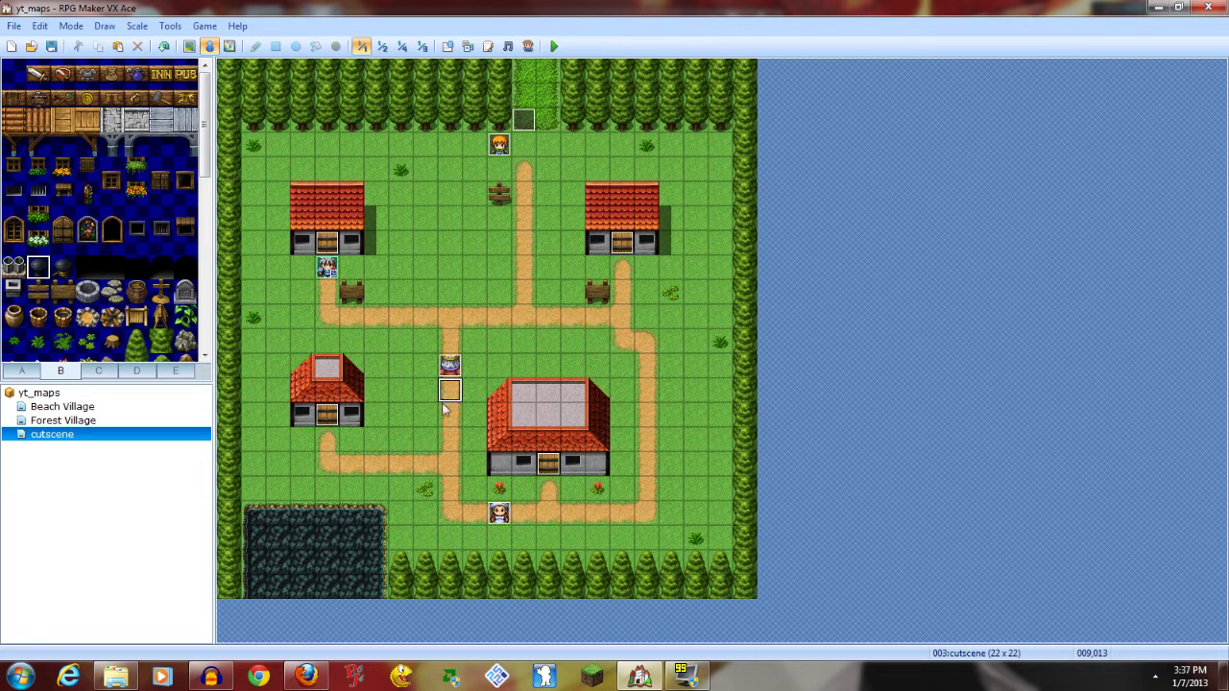
pyautogui.click(526, 215)
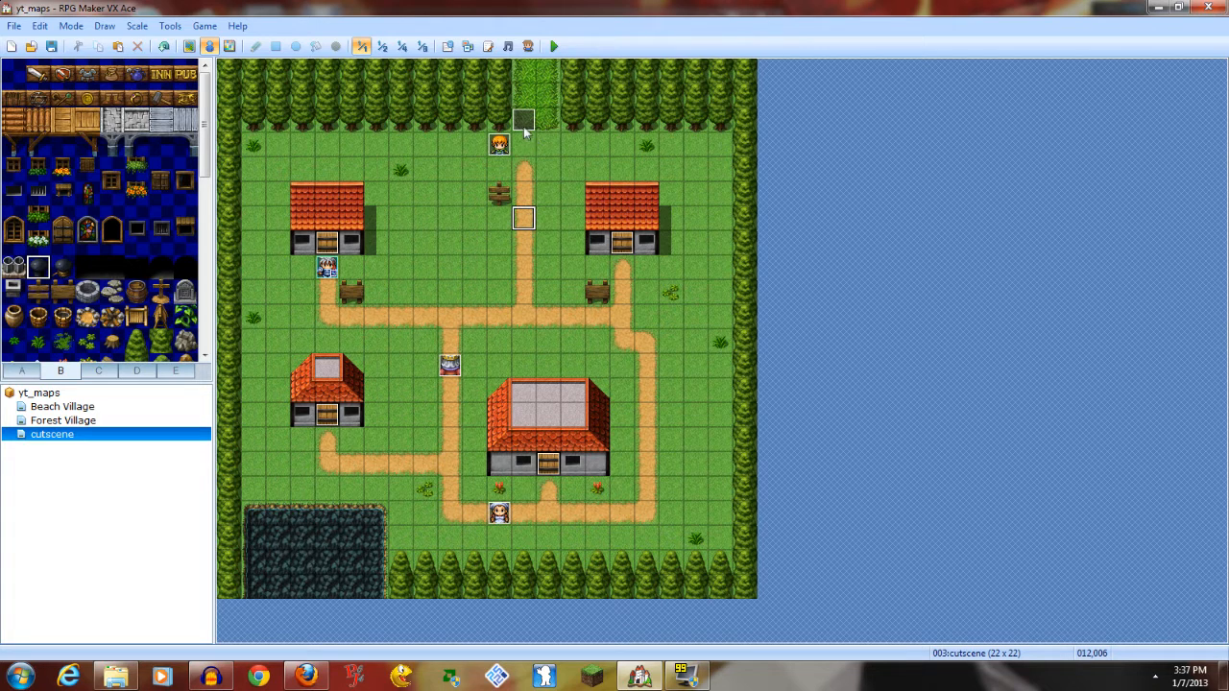
pyautogui.click(524, 144)
pyautogui.click(518, 315)
pyautogui.press('Left')
pyautogui.press('Left')
pyautogui.press('Left')
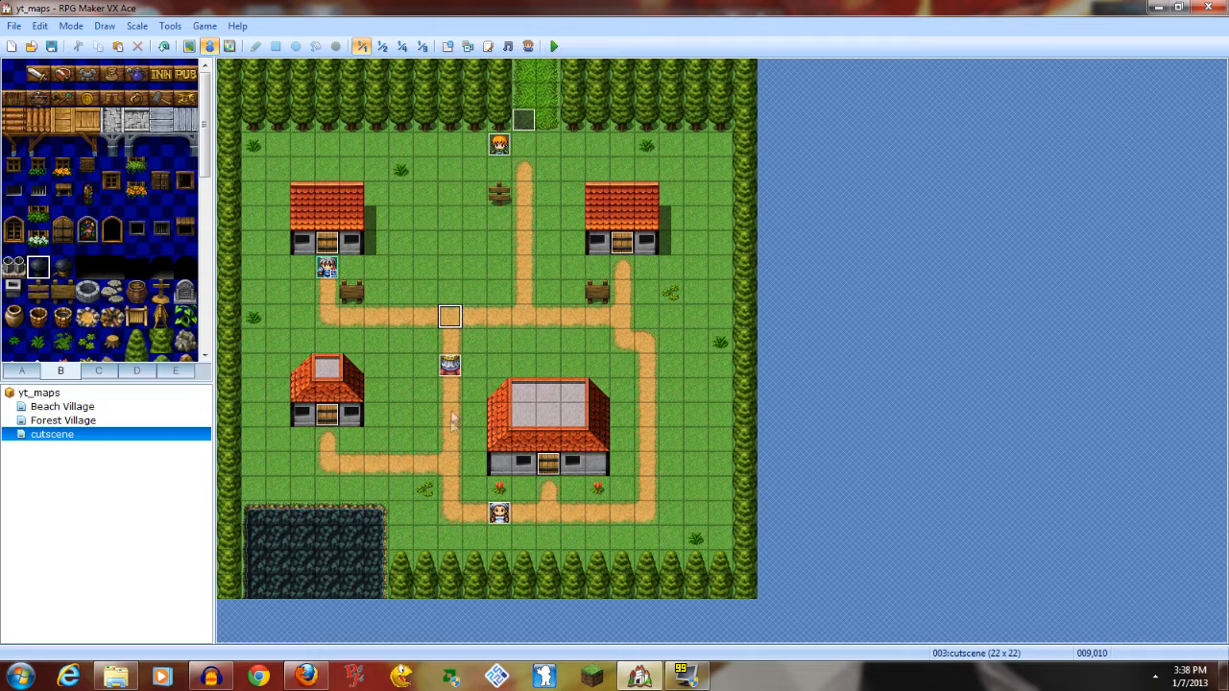
pyautogui.press('Down')
pyautogui.press('Down')
pyautogui.press('Down')
pyautogui.press('Down')
pyautogui.press('Down')
pyautogui.press('Down')
pyautogui.press('Down')
pyautogui.press('Down')
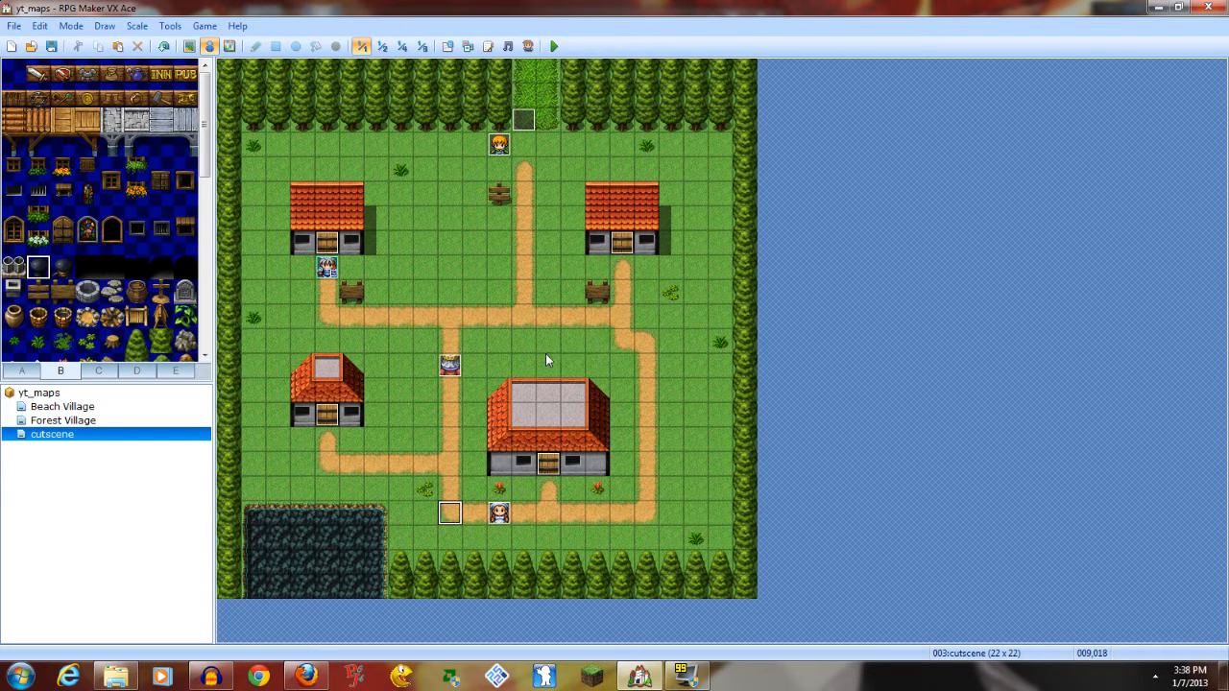
pyautogui.press('Right')
pyautogui.press('Right')
pyautogui.press('Right')
pyautogui.press('Right')
pyautogui.press('Up')
pyautogui.doubleClick(524, 121)
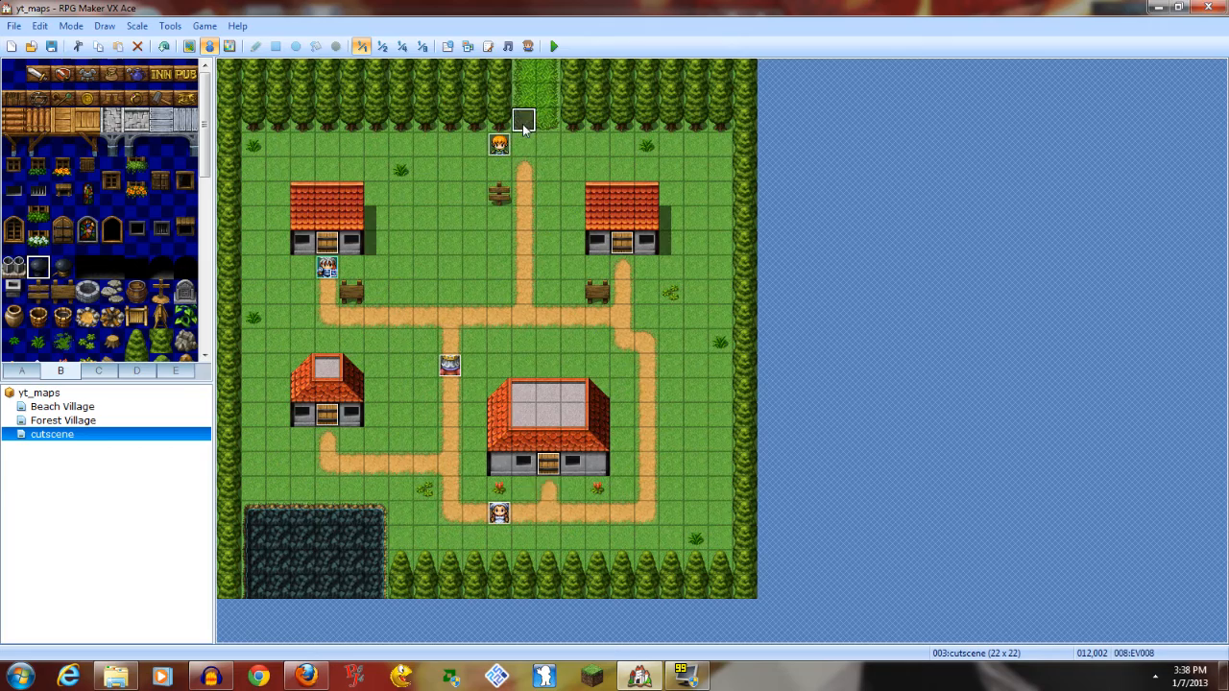
pyautogui.doubleClick(681, 459)
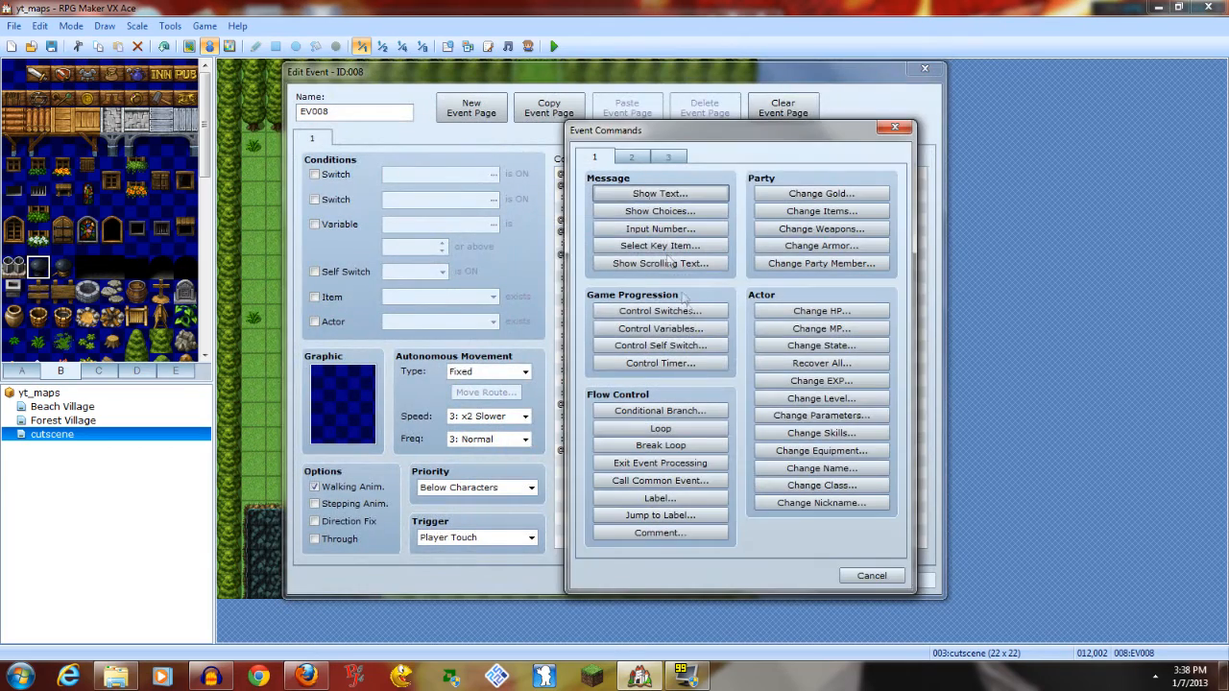
pyautogui.click(630, 156)
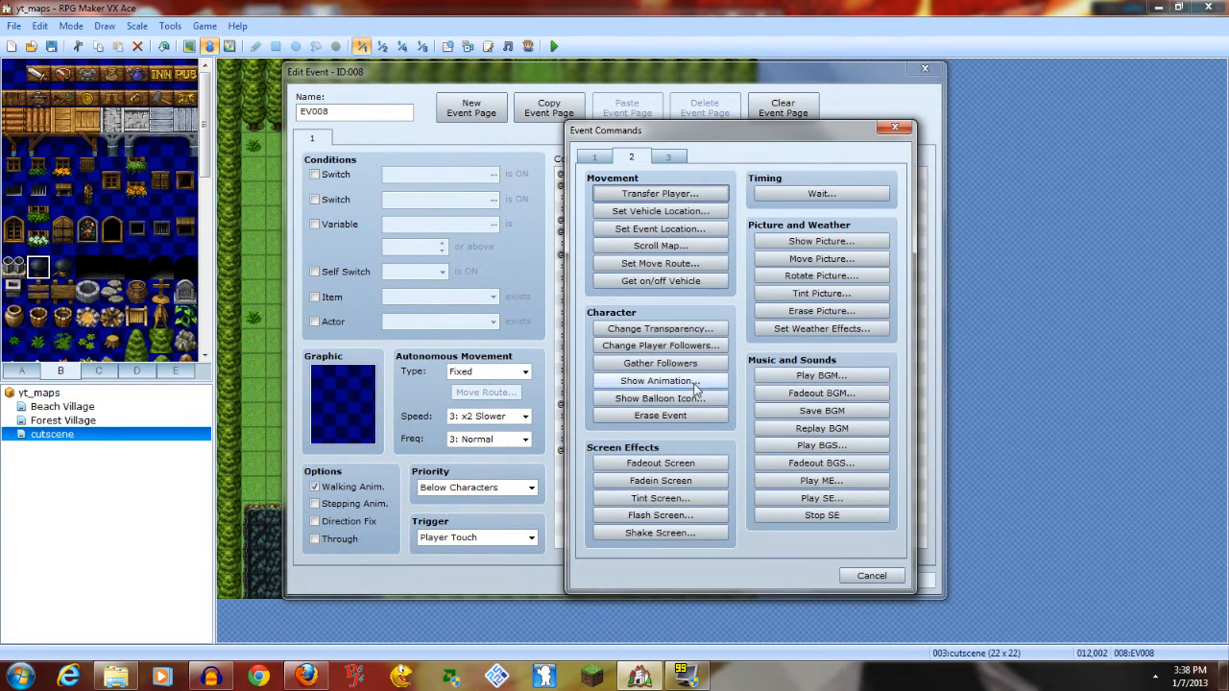
pyautogui.click(672, 264)
pyautogui.click(609, 219)
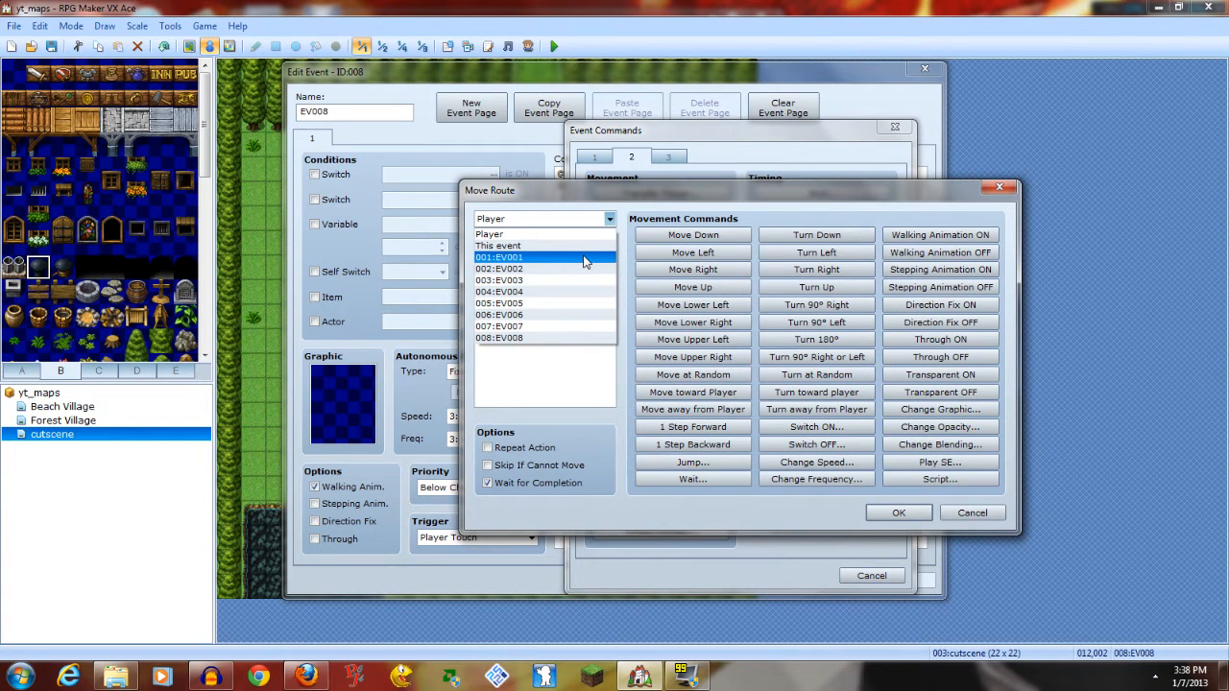
pyautogui.click(971, 512)
pyautogui.click(871, 575)
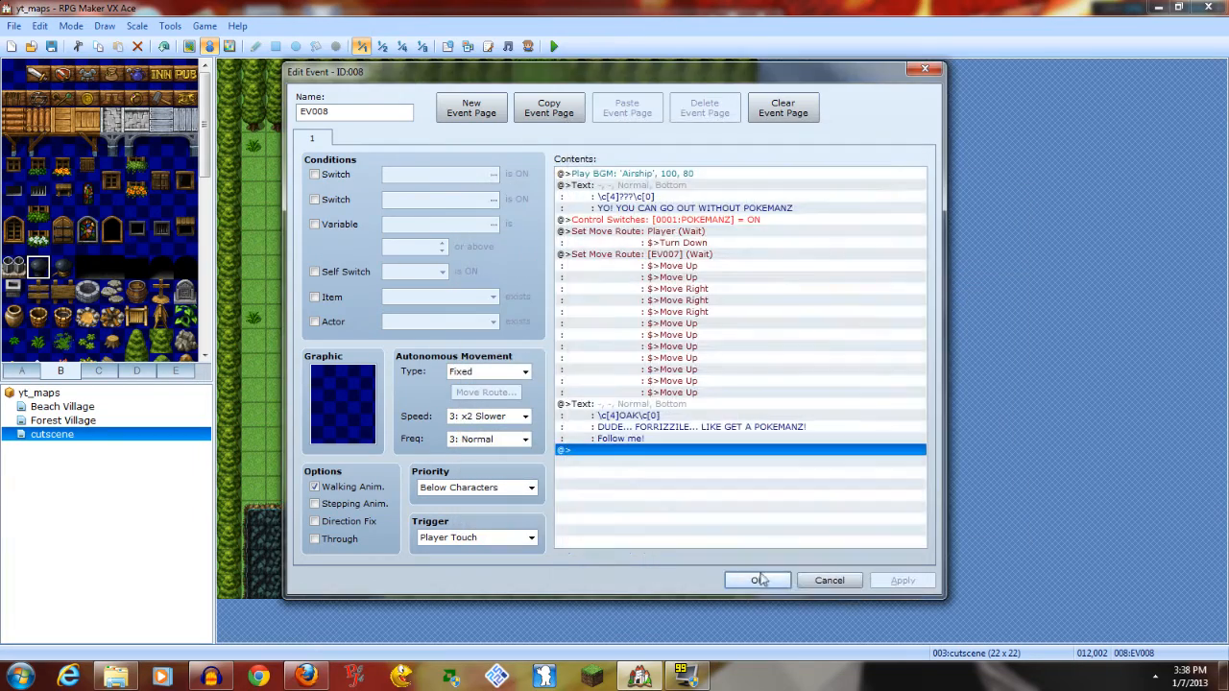
pyautogui.click(759, 580)
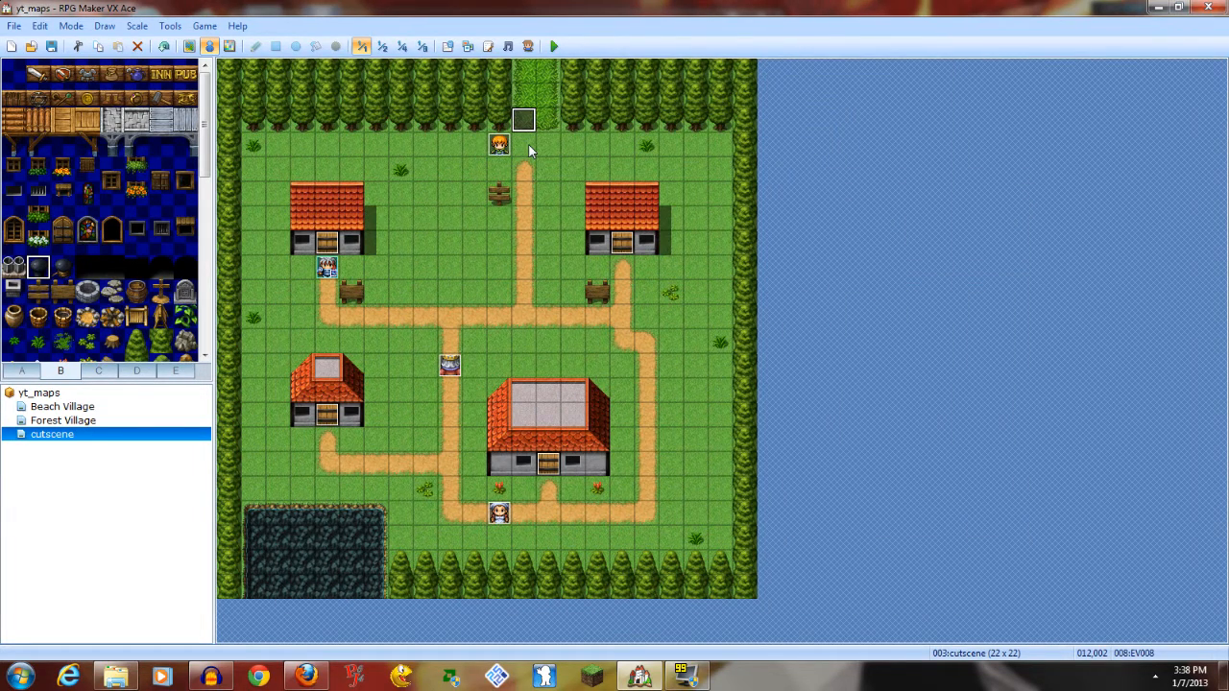
pyautogui.click(524, 193)
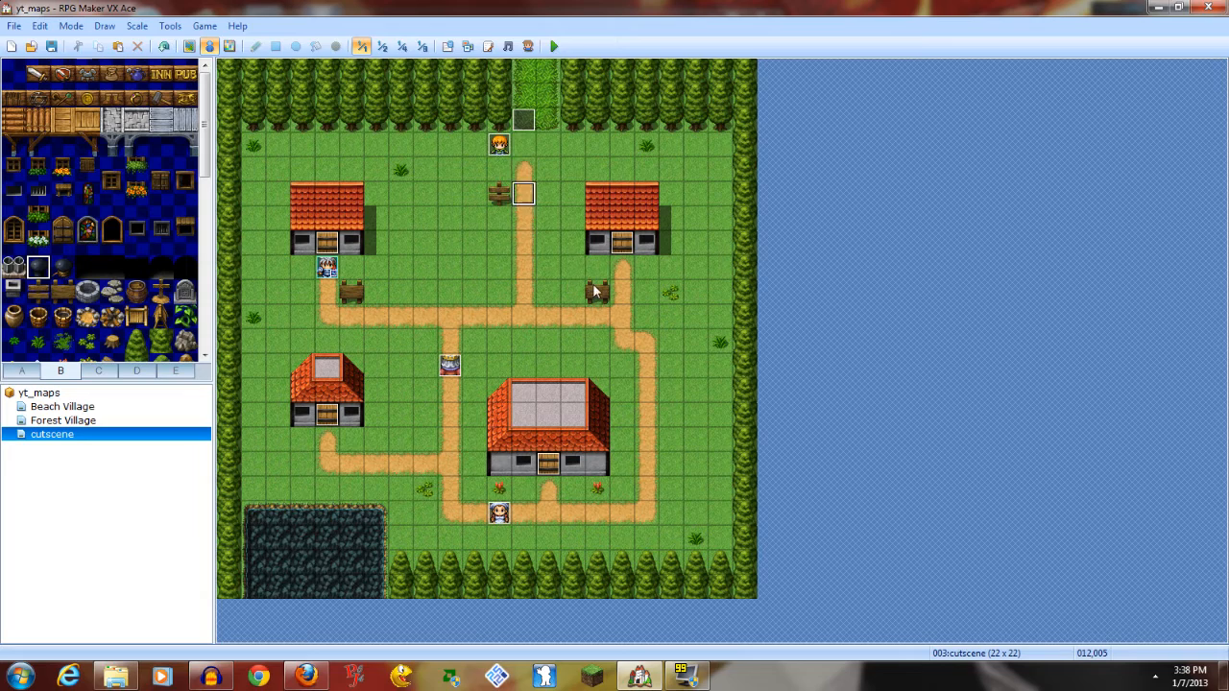
# Add an EV007 move route after OAK's message stepping down, left, then down again
pyautogui.doubleClick(523, 119)
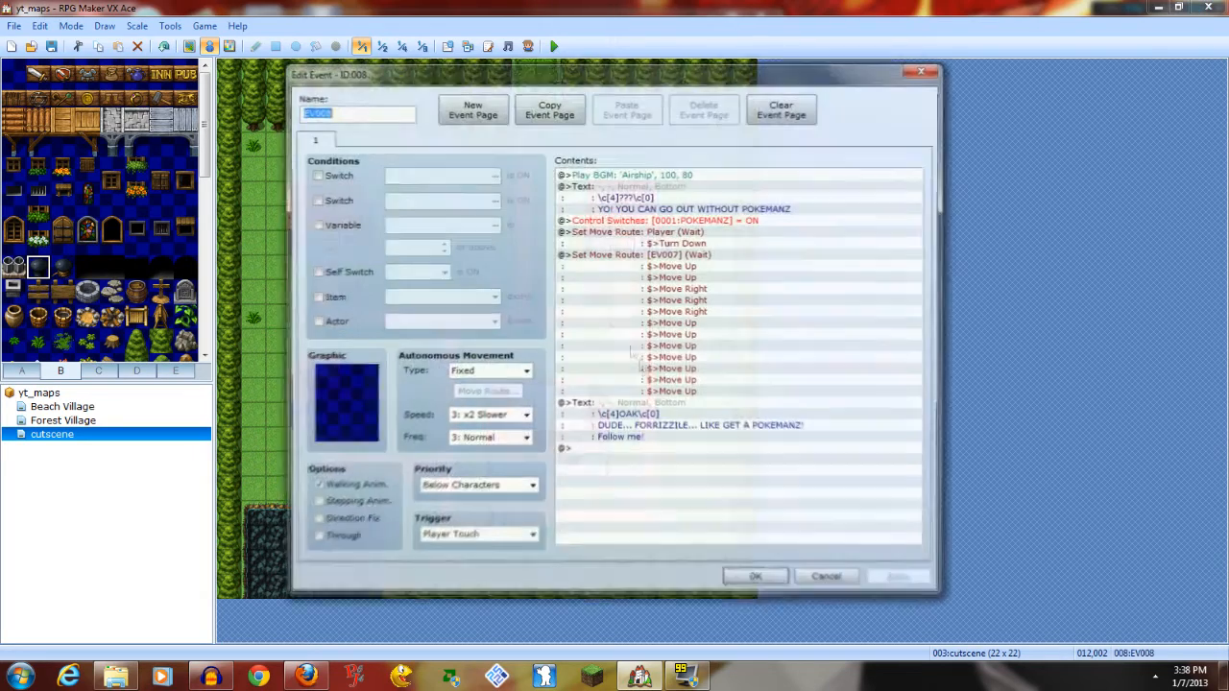
pyautogui.doubleClick(660, 449)
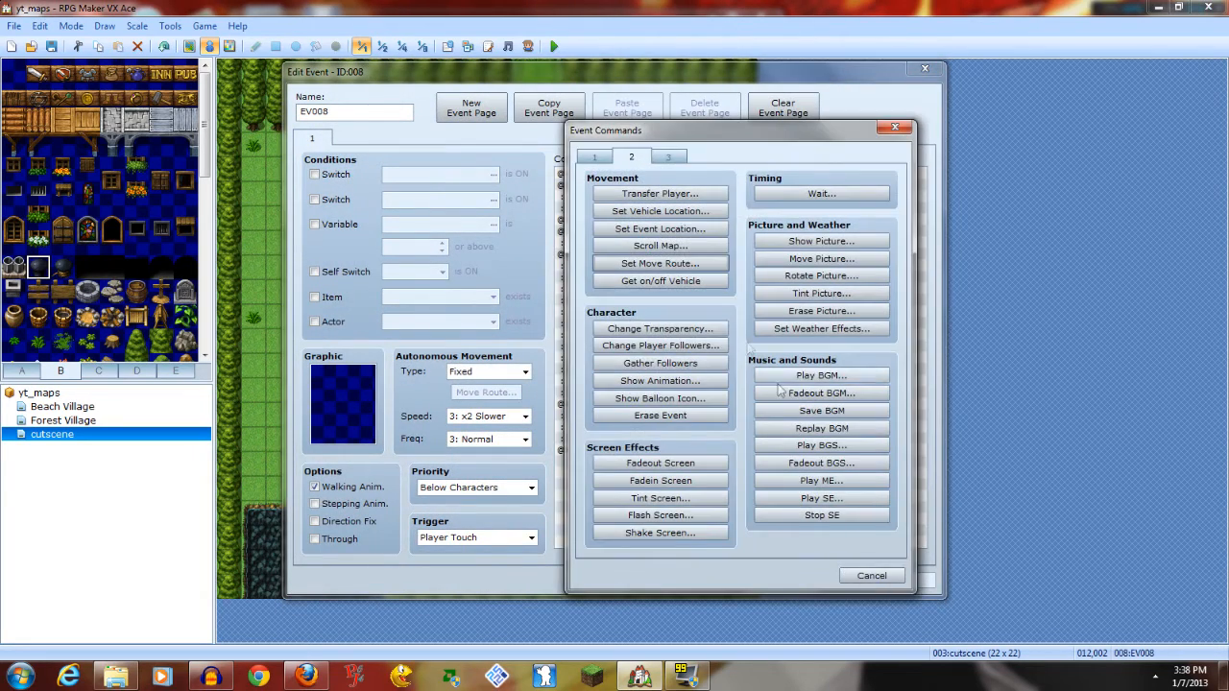
pyautogui.click(660, 263)
pyautogui.click(609, 218)
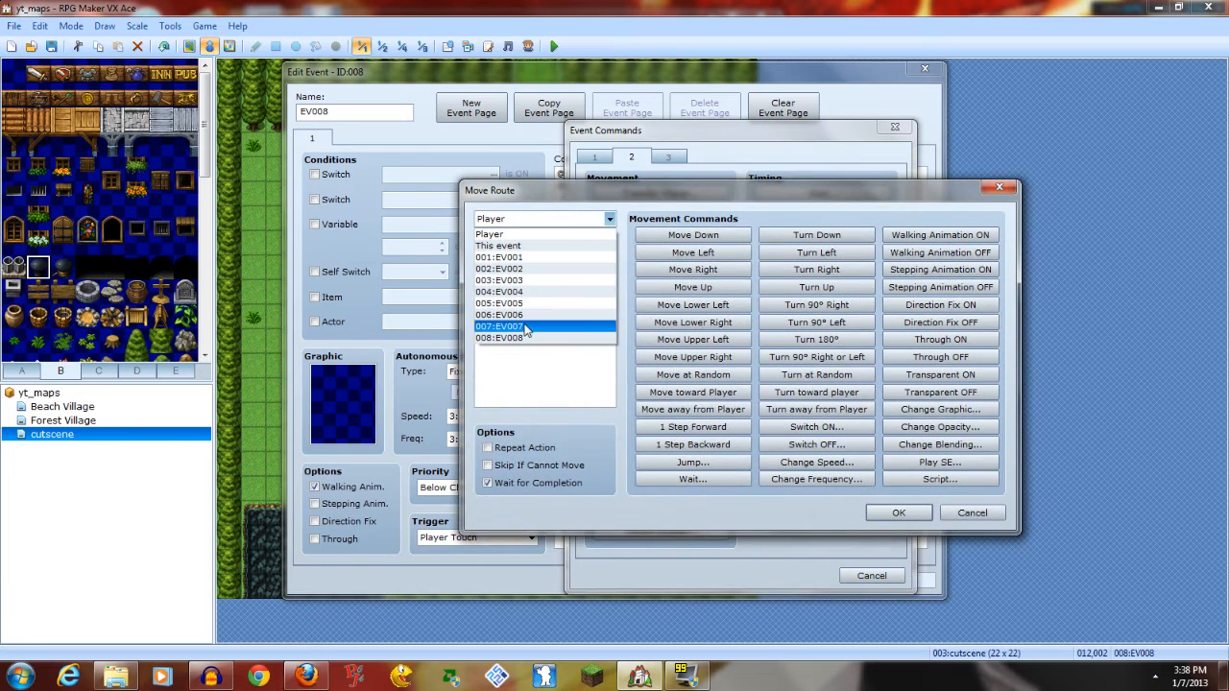
pyautogui.click(525, 327)
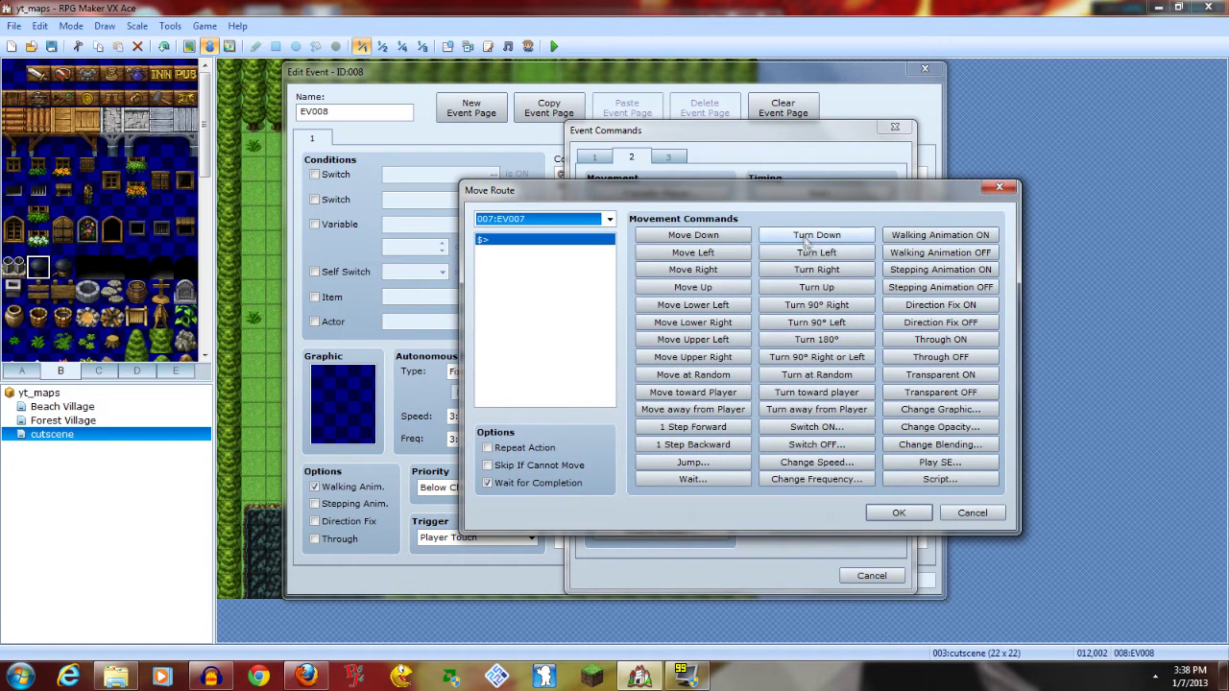
pyautogui.doubleClick(741, 240)
pyautogui.click(741, 240)
pyautogui.doubleClick(742, 240)
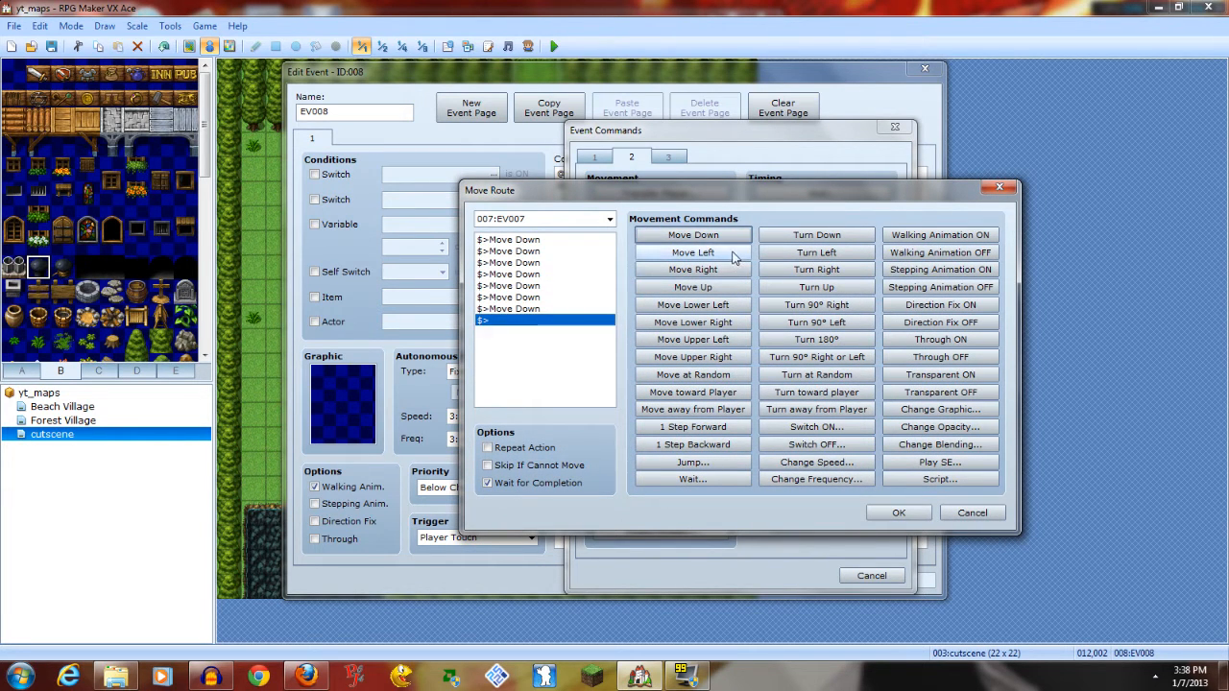
pyautogui.doubleClick(734, 254)
pyautogui.click(734, 255)
pyautogui.doubleClick(734, 237)
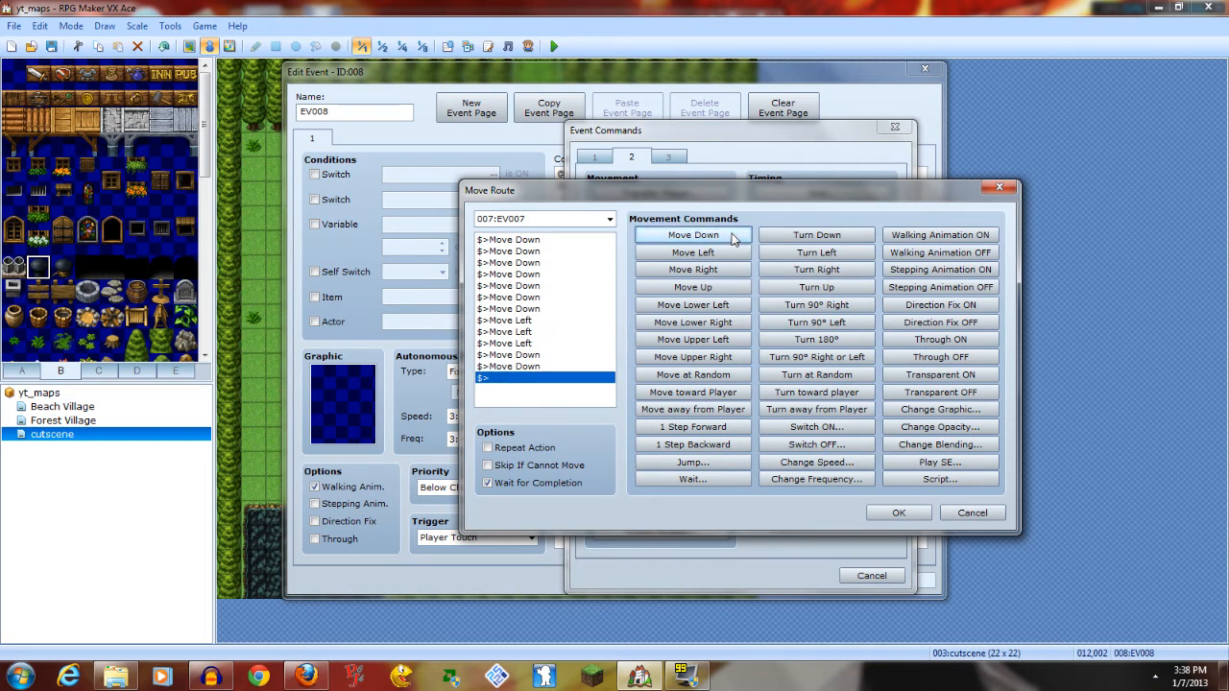
pyautogui.doubleClick(734, 237)
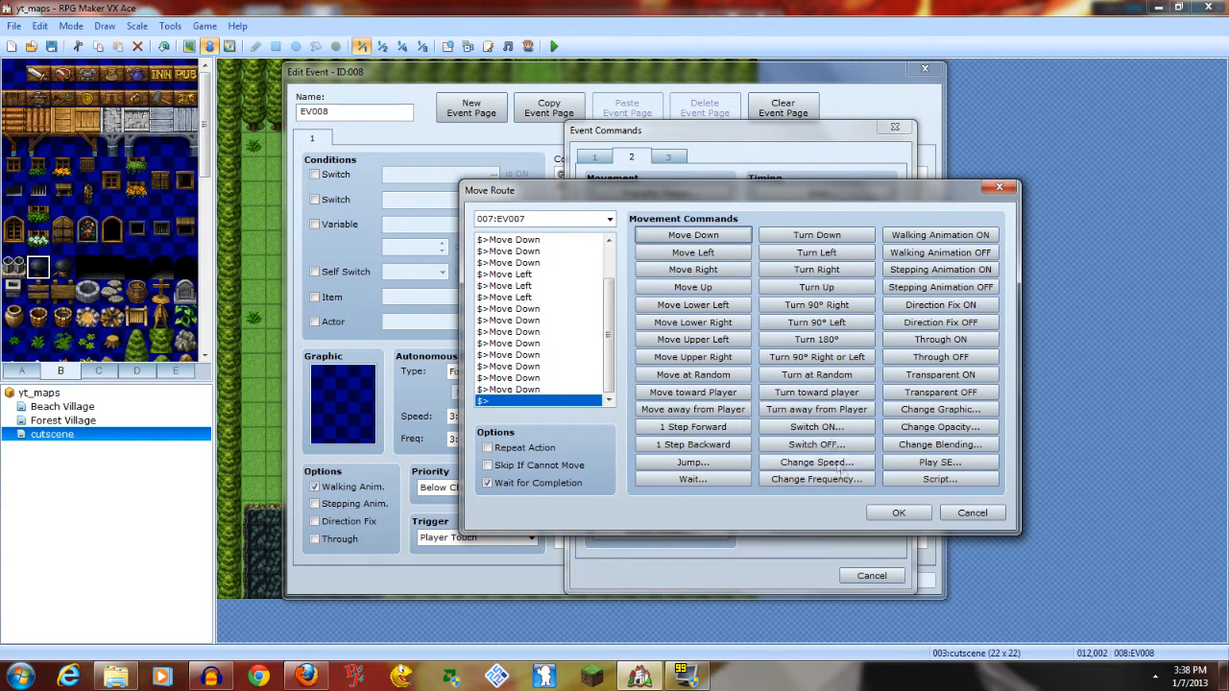
pyautogui.click(899, 513)
pyautogui.click(740, 582)
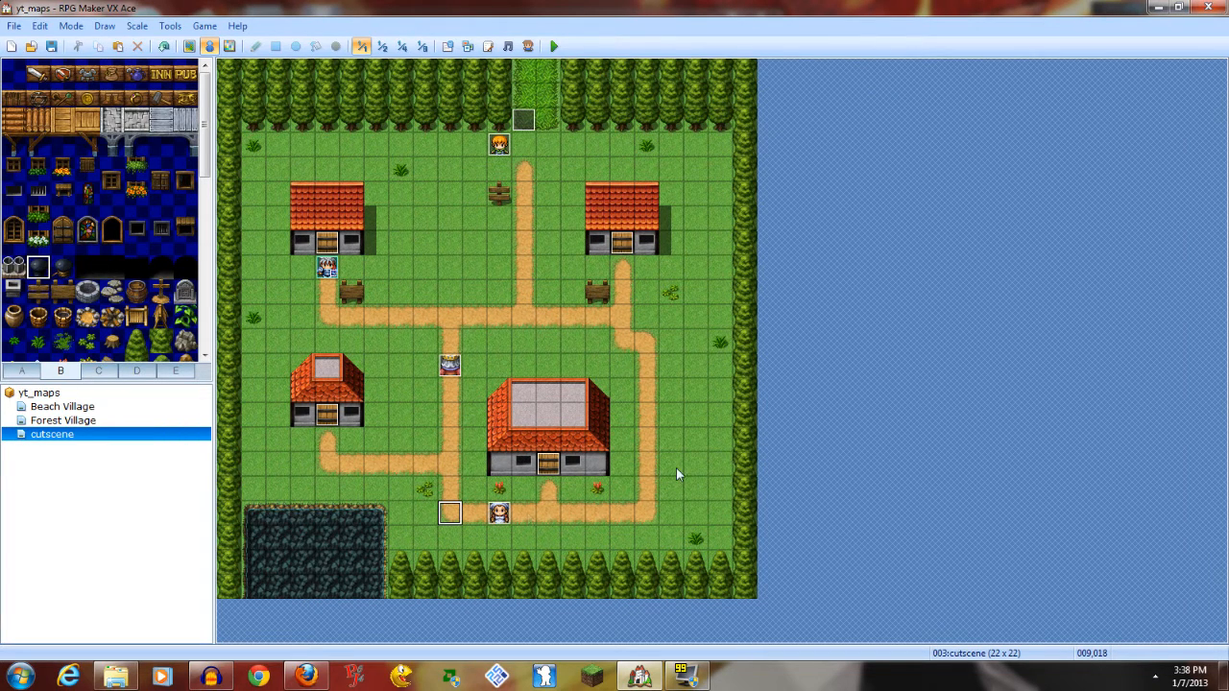
# Extend EV007's route with rightward steps and a final step up, then select the route block
pyautogui.press('Right')
pyautogui.press('Right')
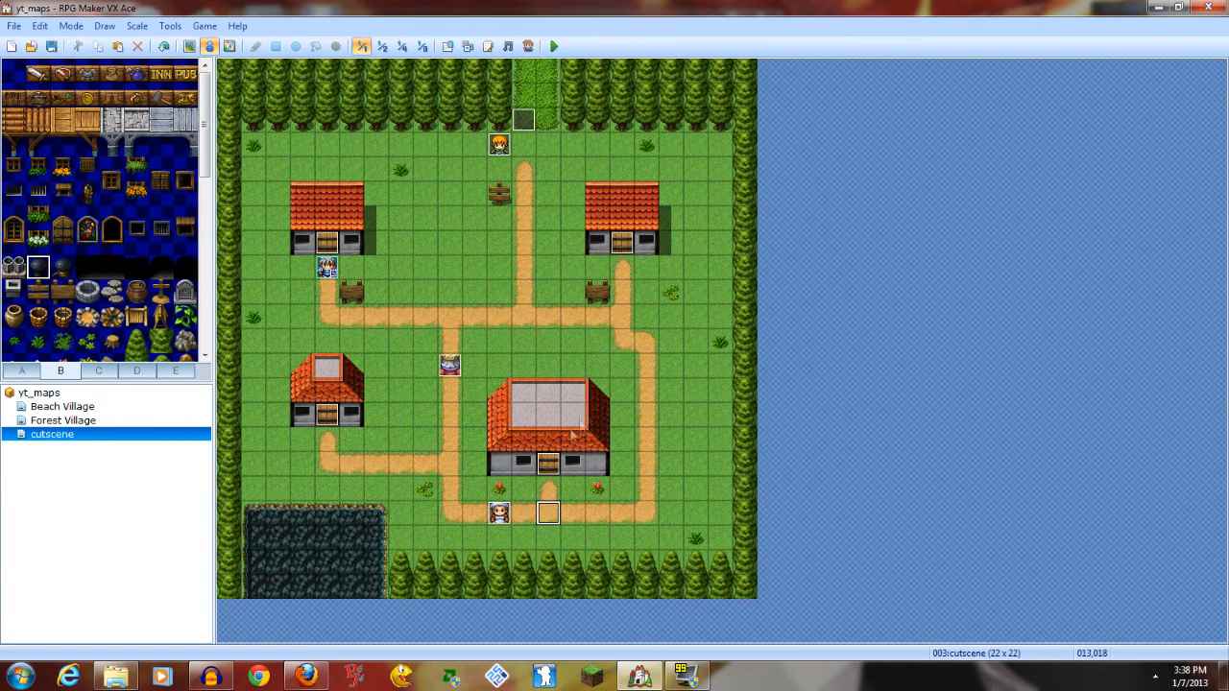
pyautogui.doubleClick(499, 146)
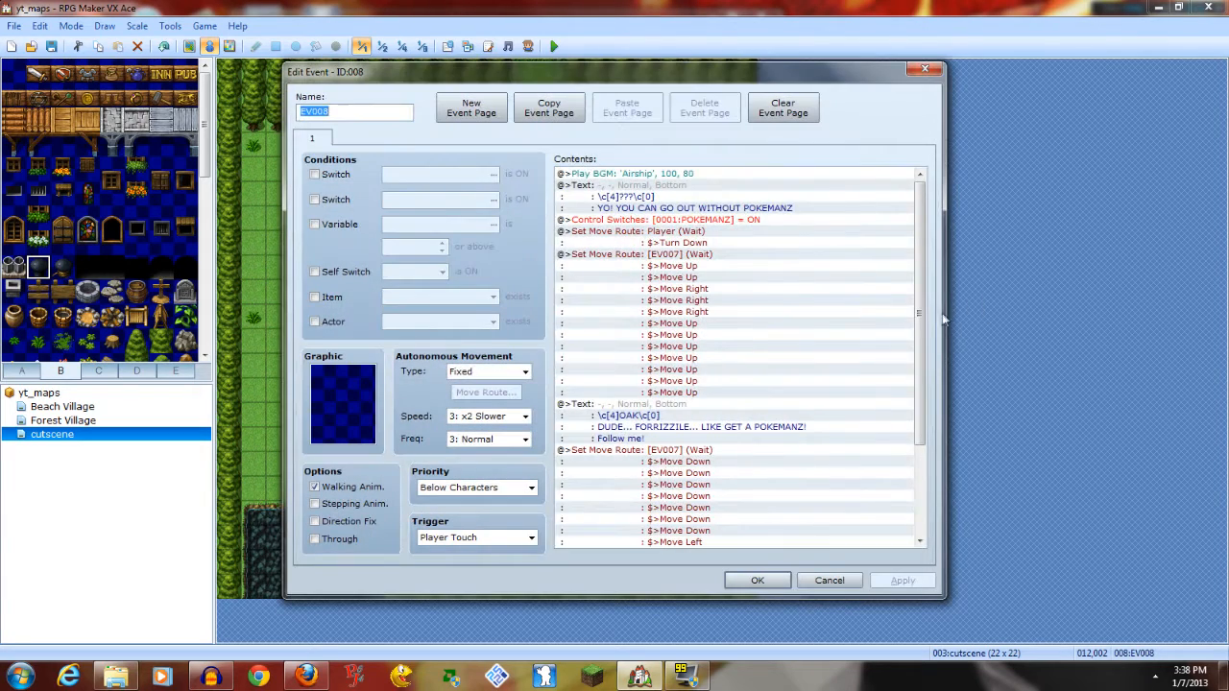
pyautogui.scroll(-3, 768, 327)
pyautogui.doubleClick(719, 327)
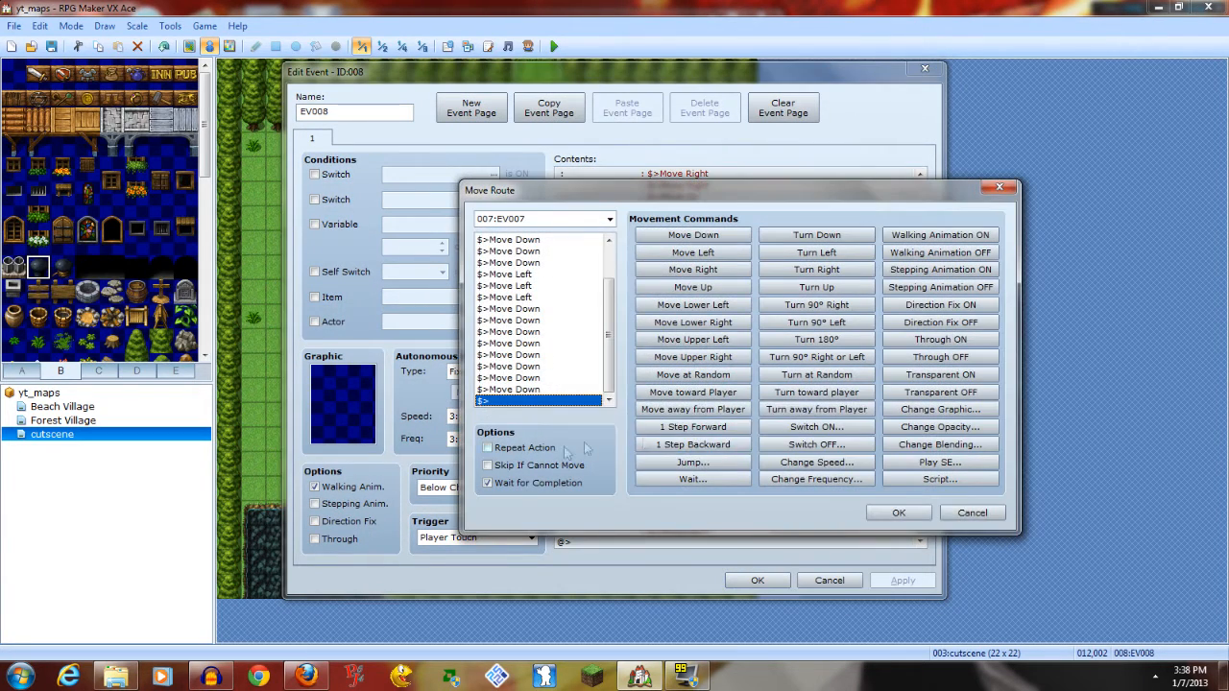
pyautogui.click(710, 270)
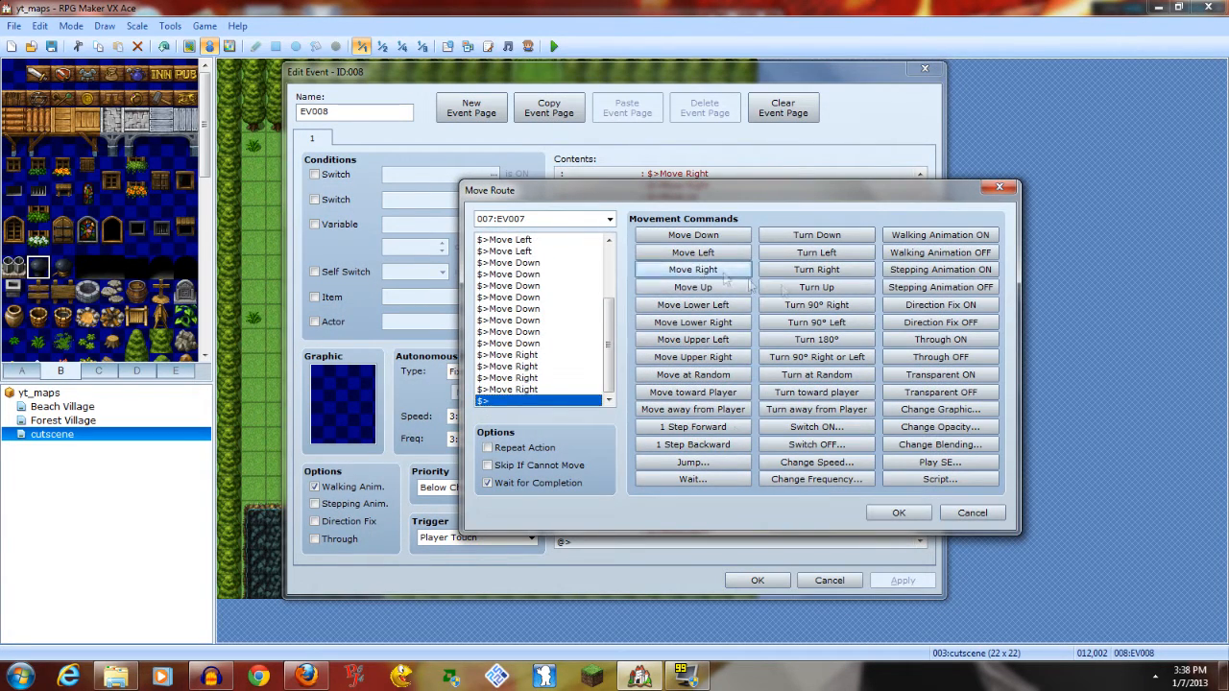
pyautogui.click(729, 288)
pyautogui.click(899, 512)
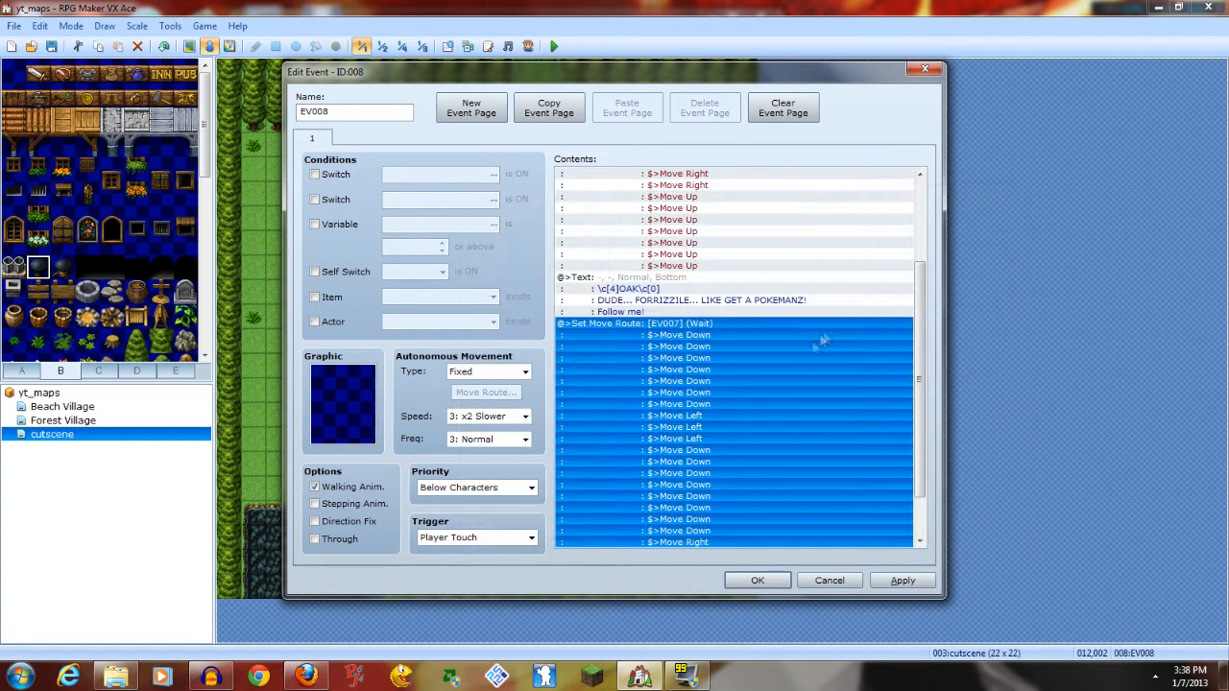
pyautogui.scroll(-2, 864, 384)
pyautogui.click(704, 542)
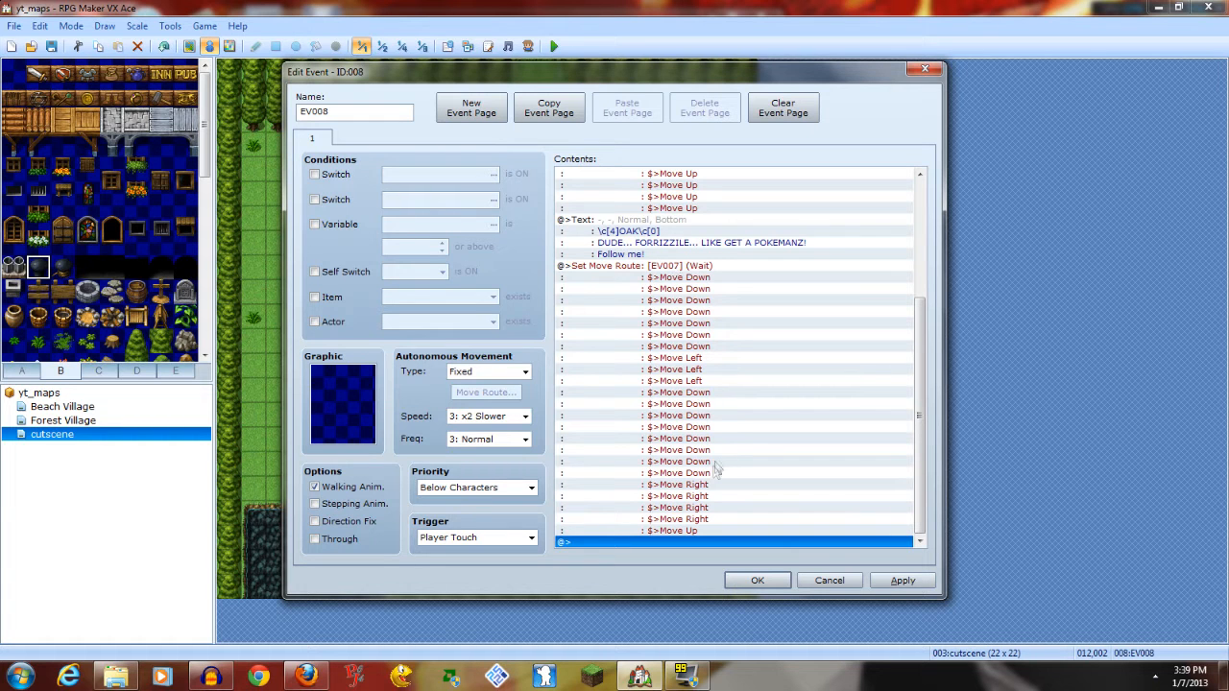
pyautogui.moveTo(710, 318); pyautogui.dragTo(708, 288)
# Untick Wait for Completion on EV007's route and paste a copy of it at the event's end
pyautogui.doubleClick(689, 274)
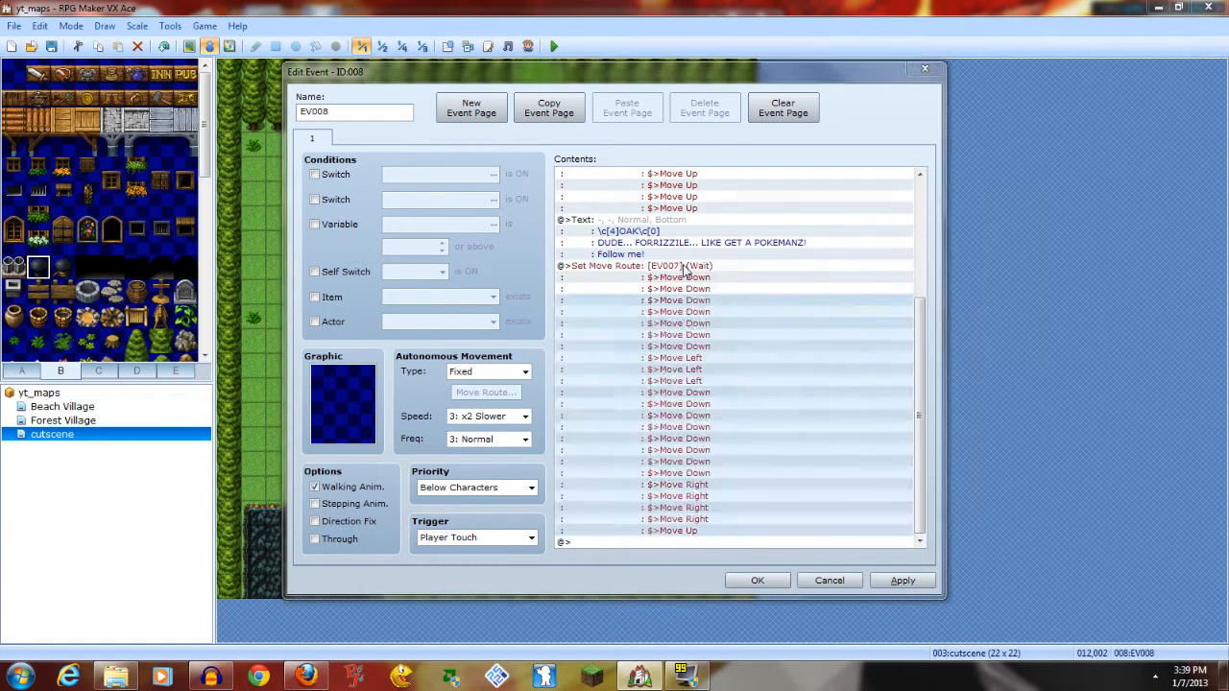
pyautogui.click(907, 513)
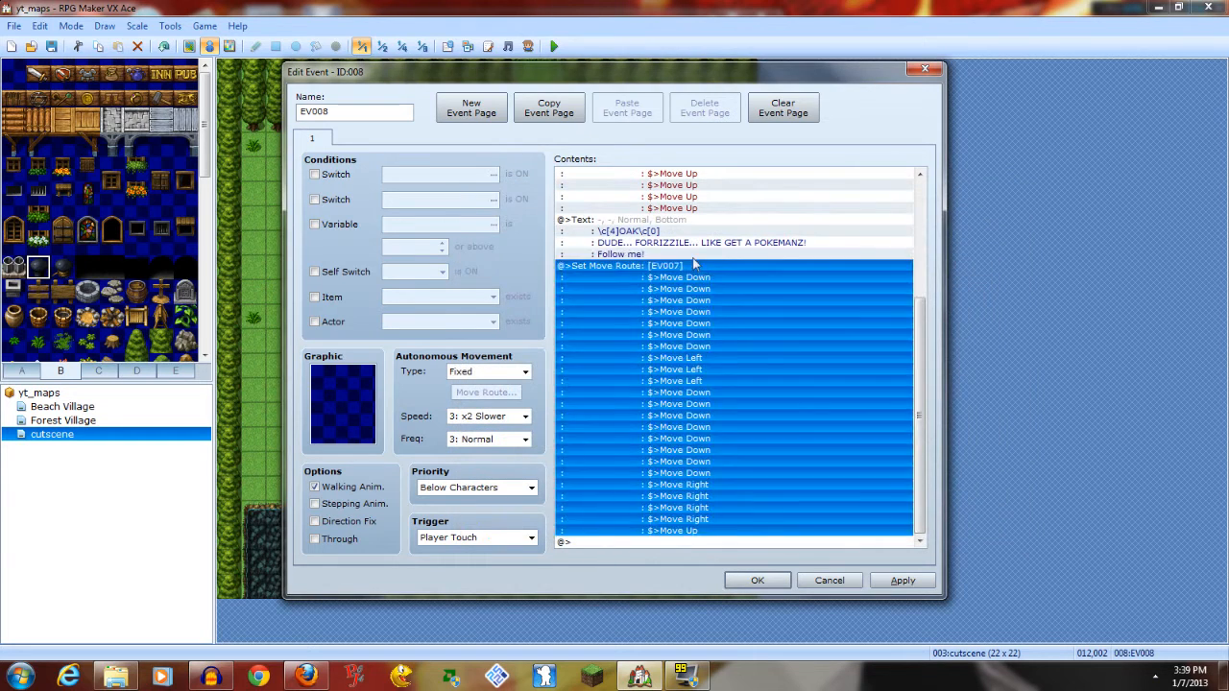
pyautogui.click(679, 274)
pyautogui.click(644, 543)
pyautogui.hotkey('ctrl', 'v')
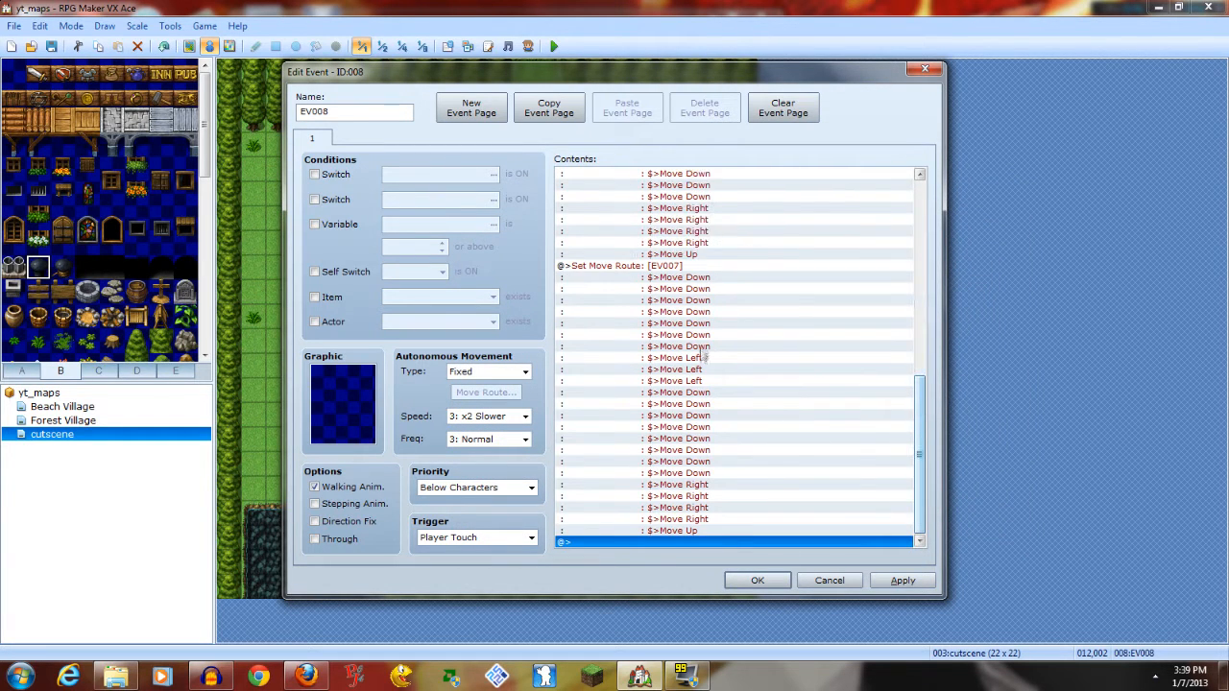
# Make the copied route move the Player with an extra first step down, waiting for completion, and save the event
pyautogui.doubleClick(669, 278)
pyautogui.scroll(5, 565, 256)
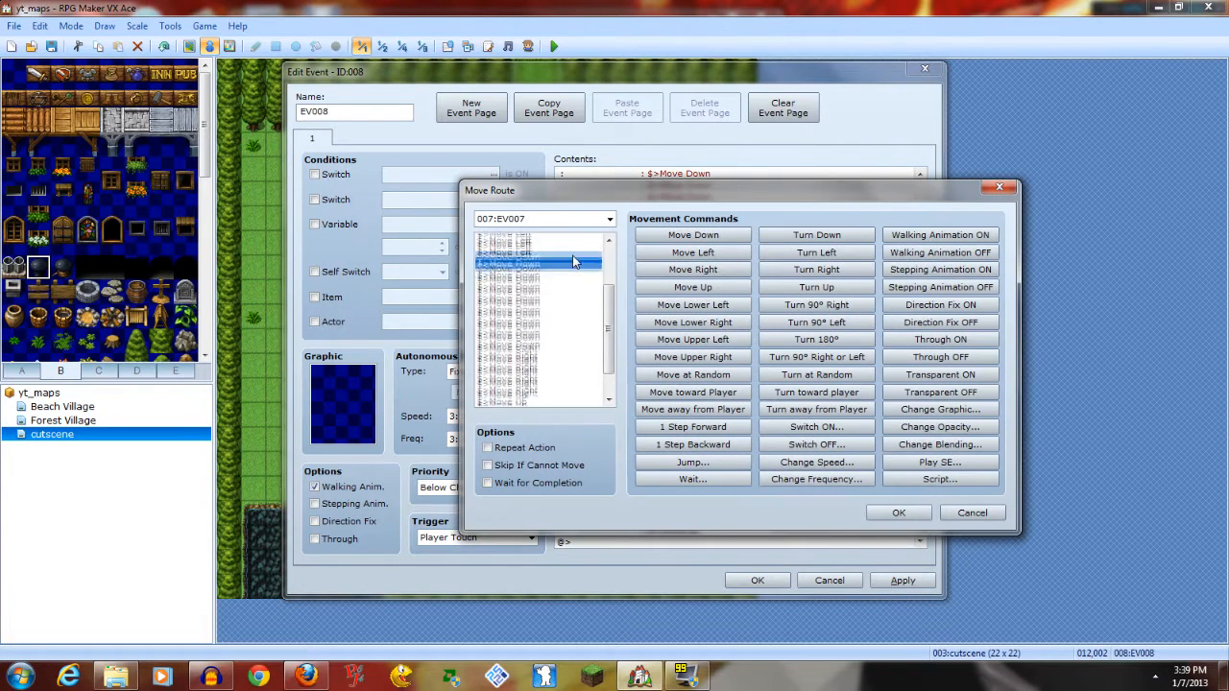
pyautogui.scroll(3, 565, 256)
pyautogui.click(565, 251)
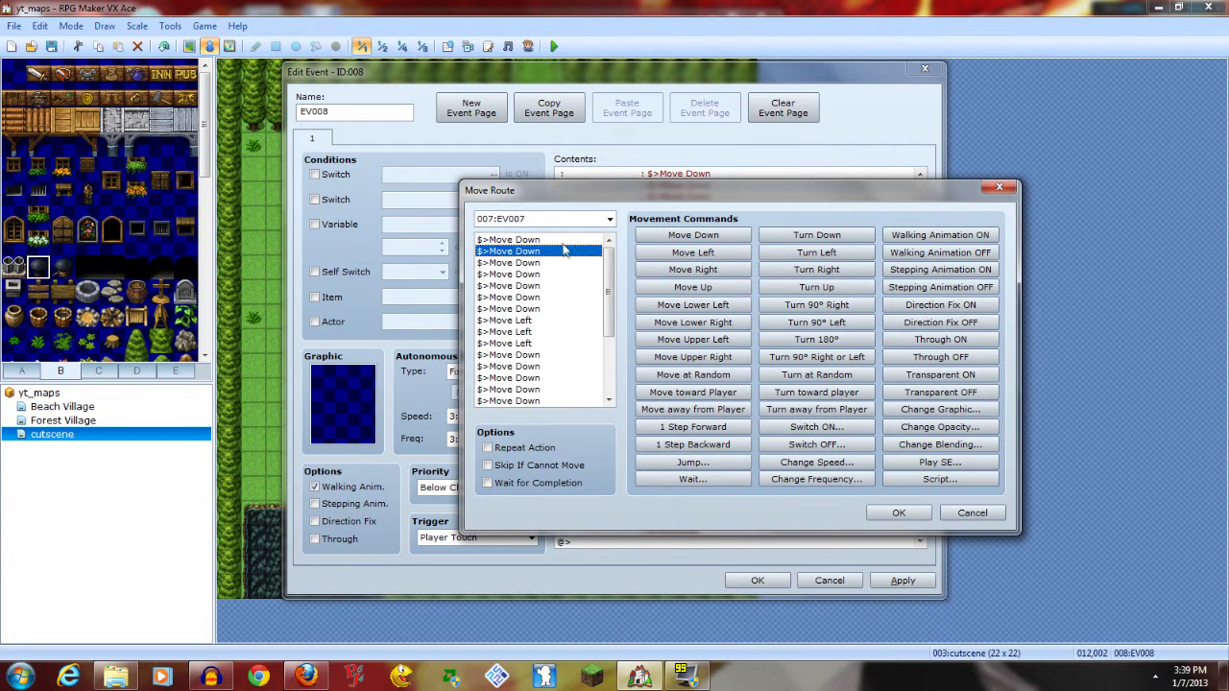
pyautogui.click(716, 239)
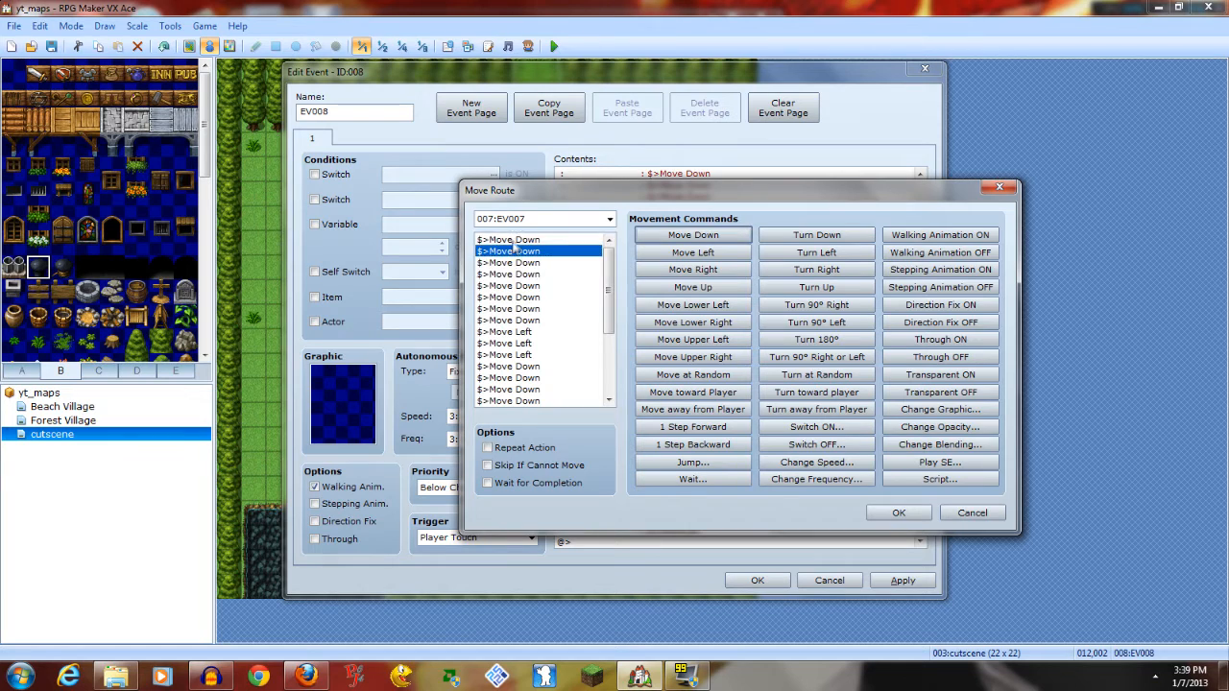
pyautogui.click(543, 219)
pyautogui.click(509, 231)
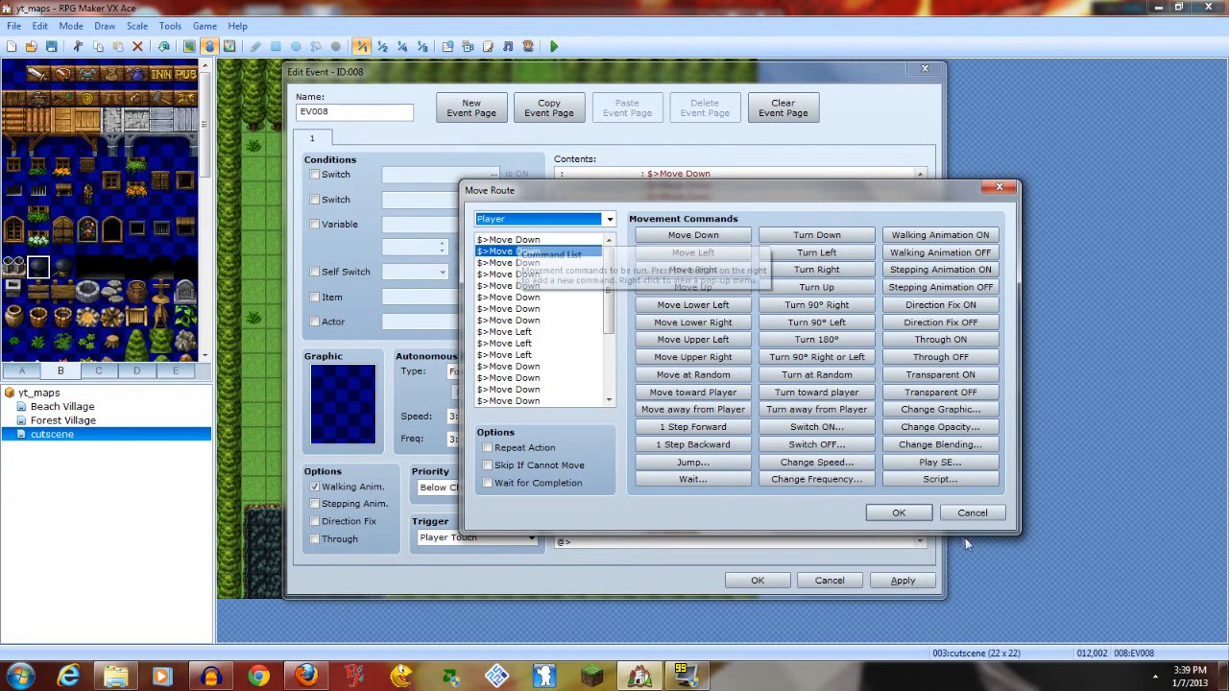
pyautogui.click(899, 512)
pyautogui.scroll(2, 726, 310)
pyautogui.scroll(1, 649, 242)
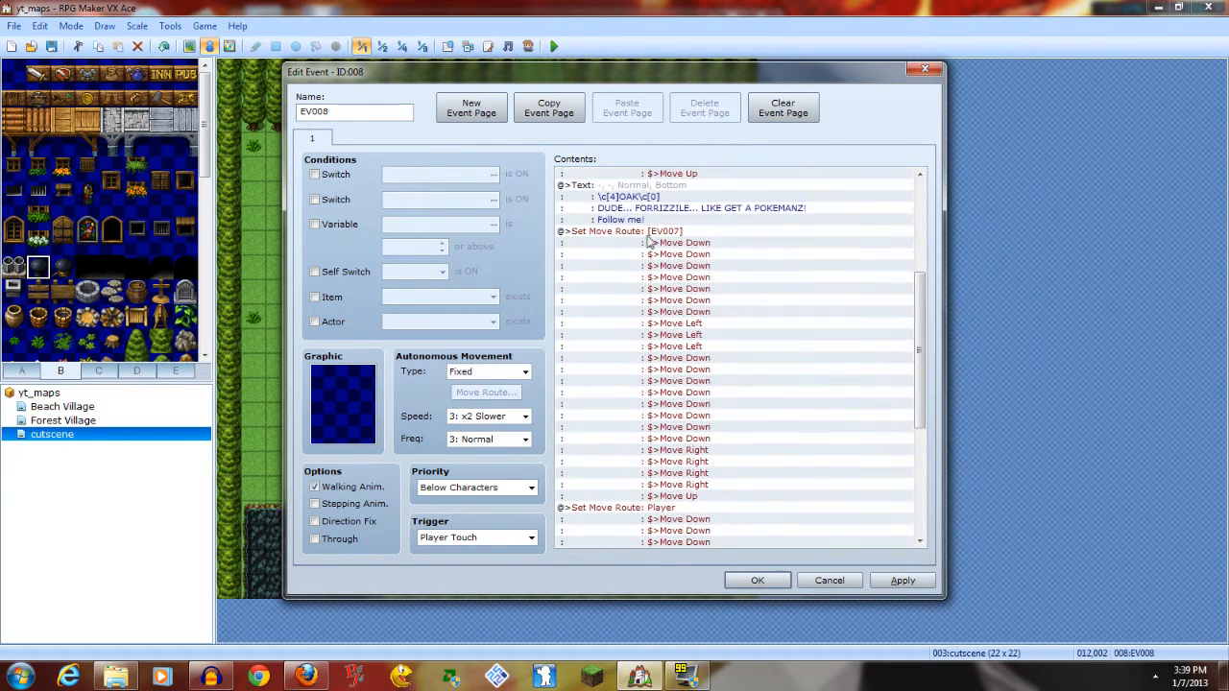
pyautogui.scroll(-4, 649, 242)
pyautogui.doubleClick(651, 365)
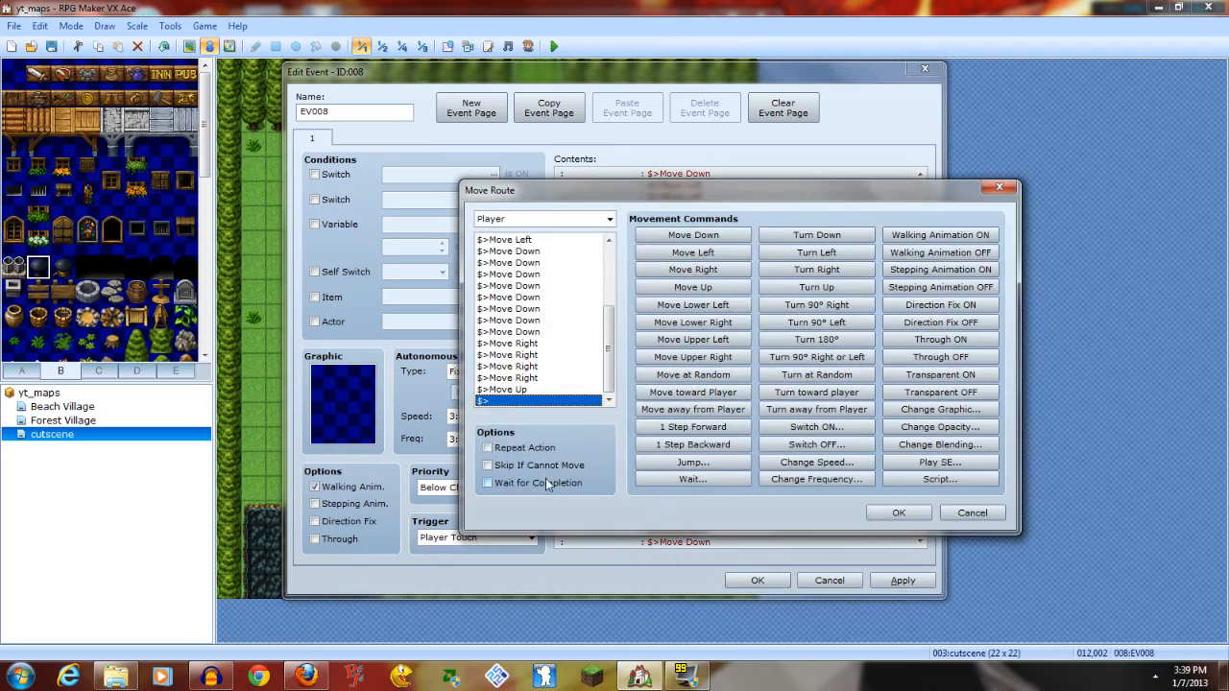
pyautogui.click(895, 513)
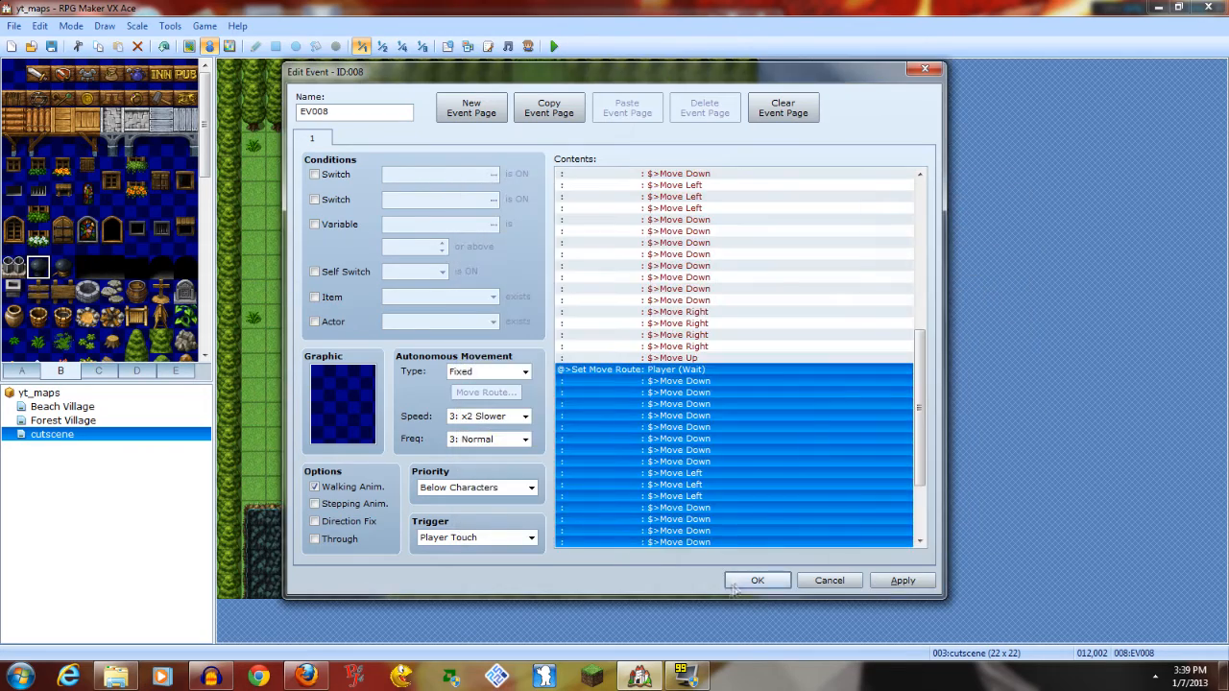
pyautogui.click(759, 580)
pyautogui.click(553, 46)
# Save and playtest a new game, dismiss the POKEMANZ message, quit, and open EV007's settings
pyautogui.click(548, 365)
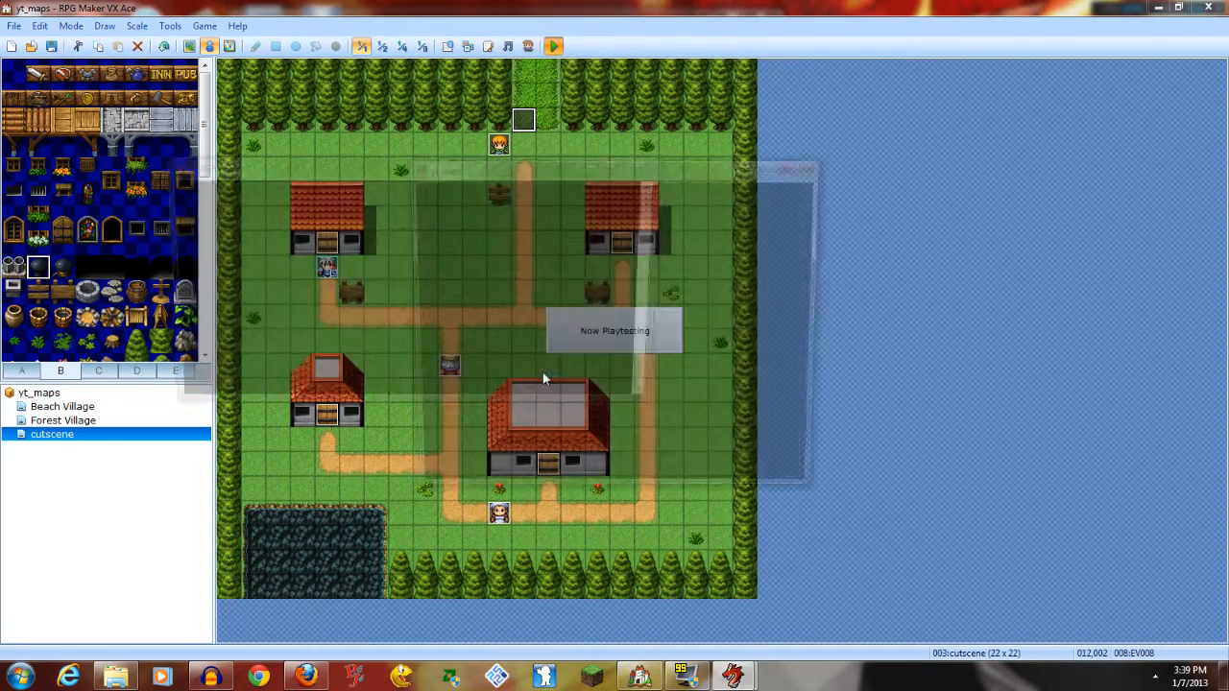
pyautogui.press('Return')
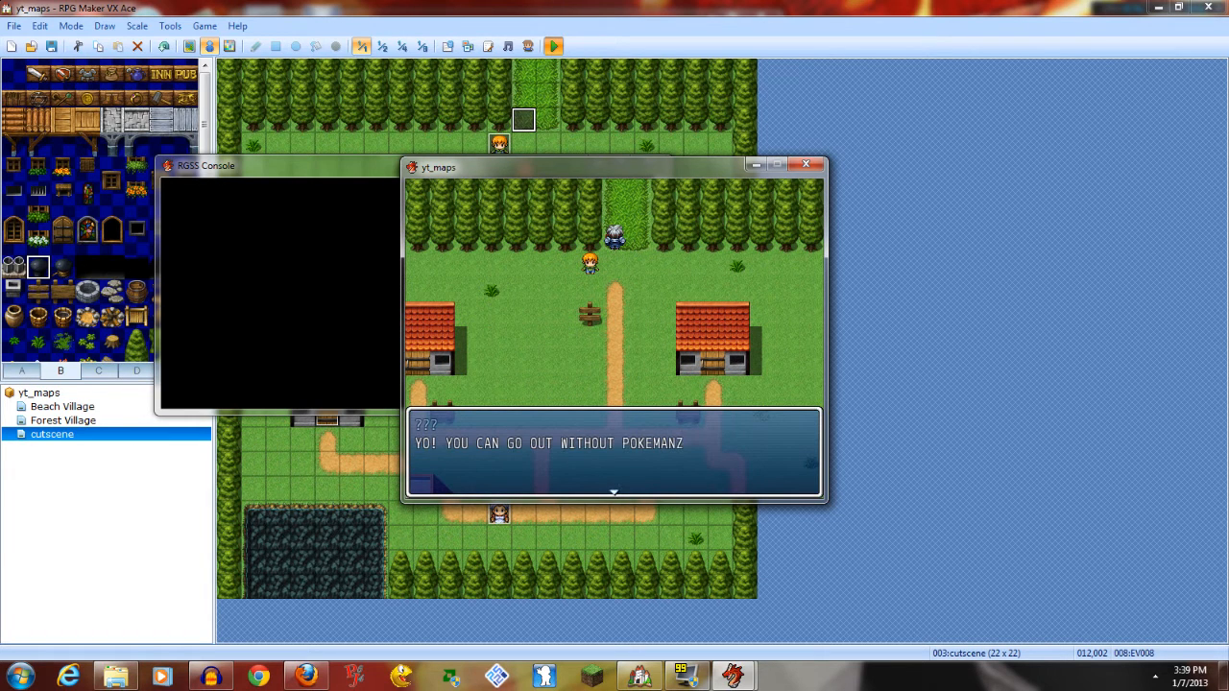
pyautogui.press('Return')
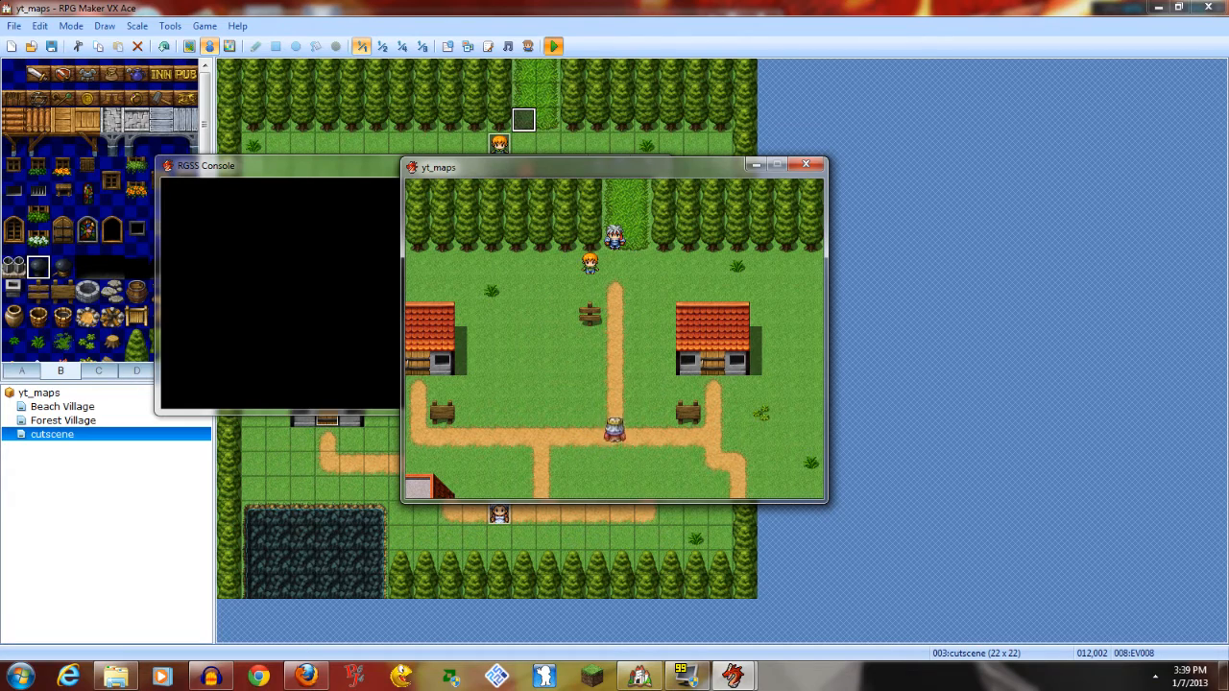
pyautogui.click(808, 164)
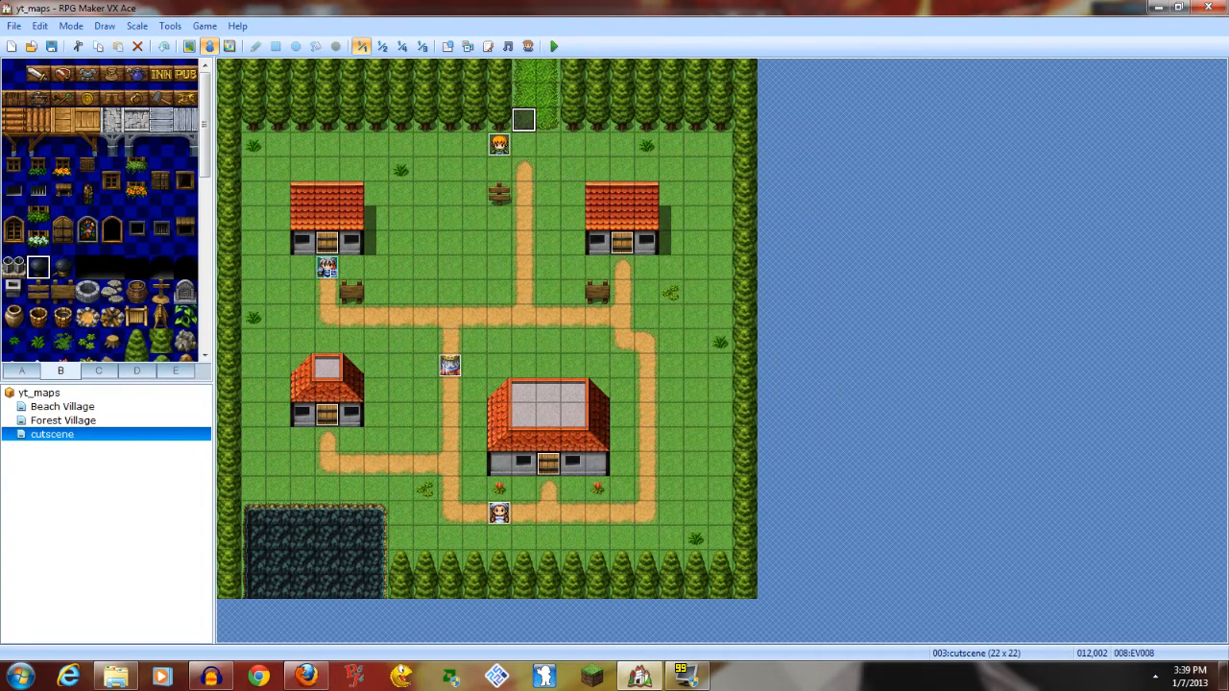
pyautogui.doubleClick(449, 365)
# Set EV007's movement speed to 4: Normal and frequency to 5: Highest
pyautogui.click(477, 487)
pyautogui.click(470, 519)
pyautogui.click(525, 416)
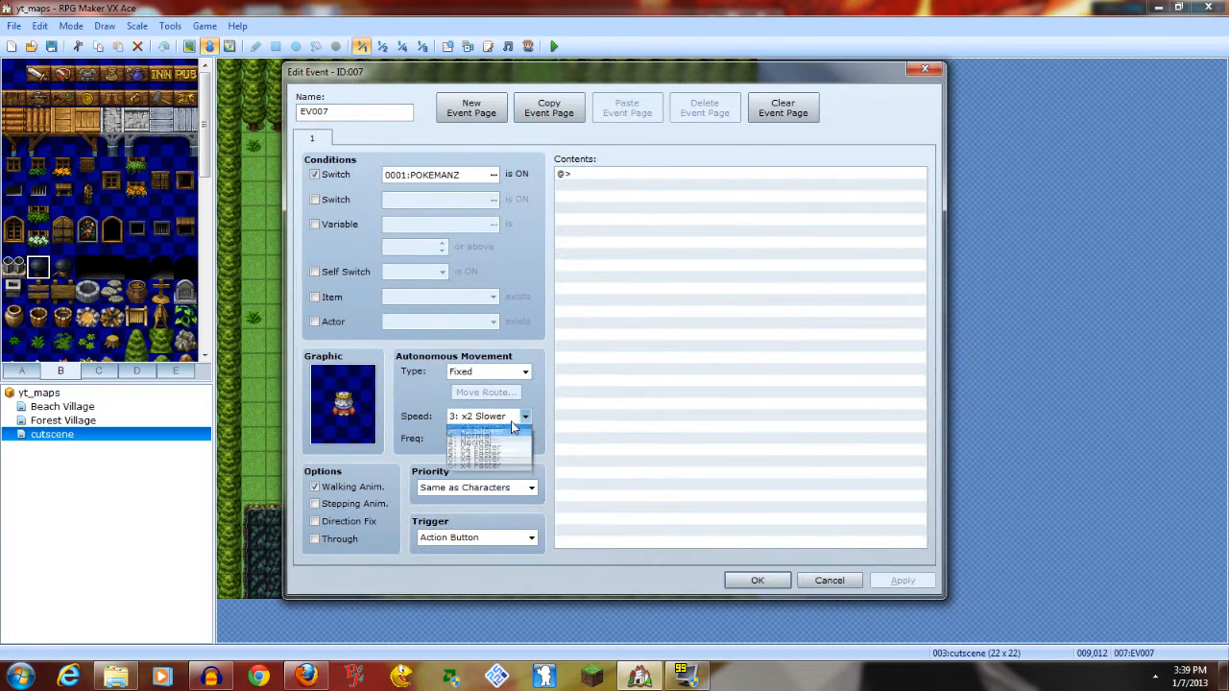
pyautogui.click(475, 465)
pyautogui.click(525, 439)
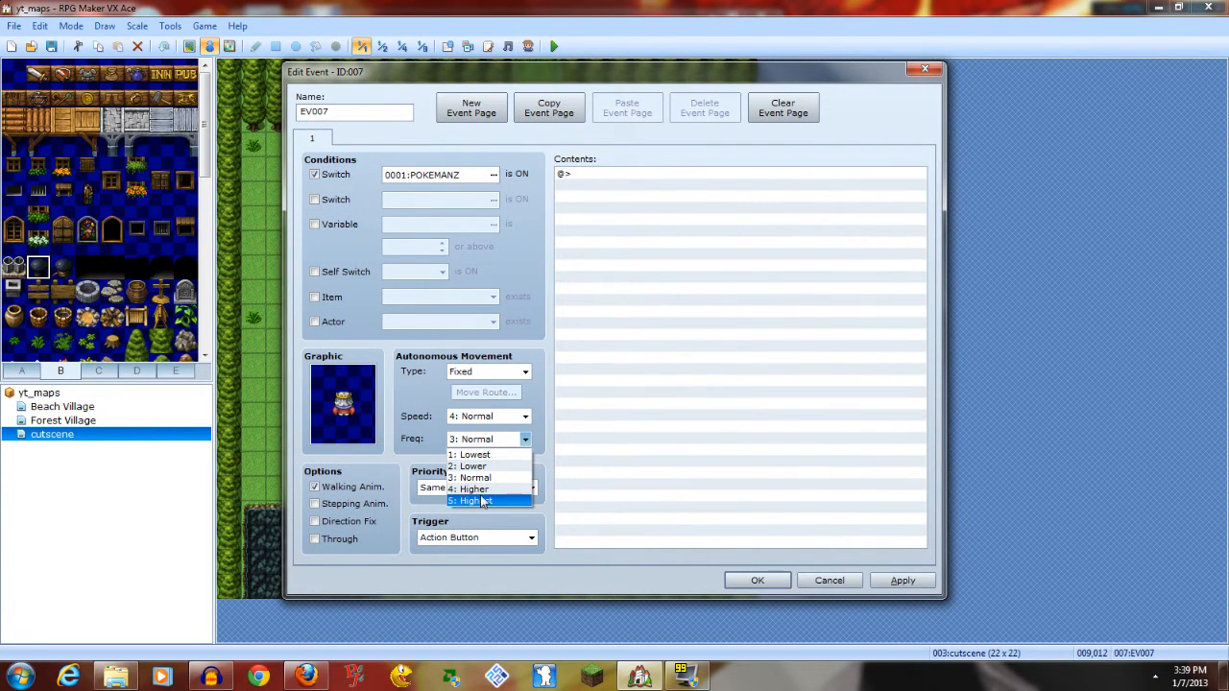
pyautogui.click(482, 501)
pyautogui.click(757, 580)
# Save and playtest a new game, advance through the warning and OAK's Follow me!, watch the walk, then quit
pyautogui.click(554, 46)
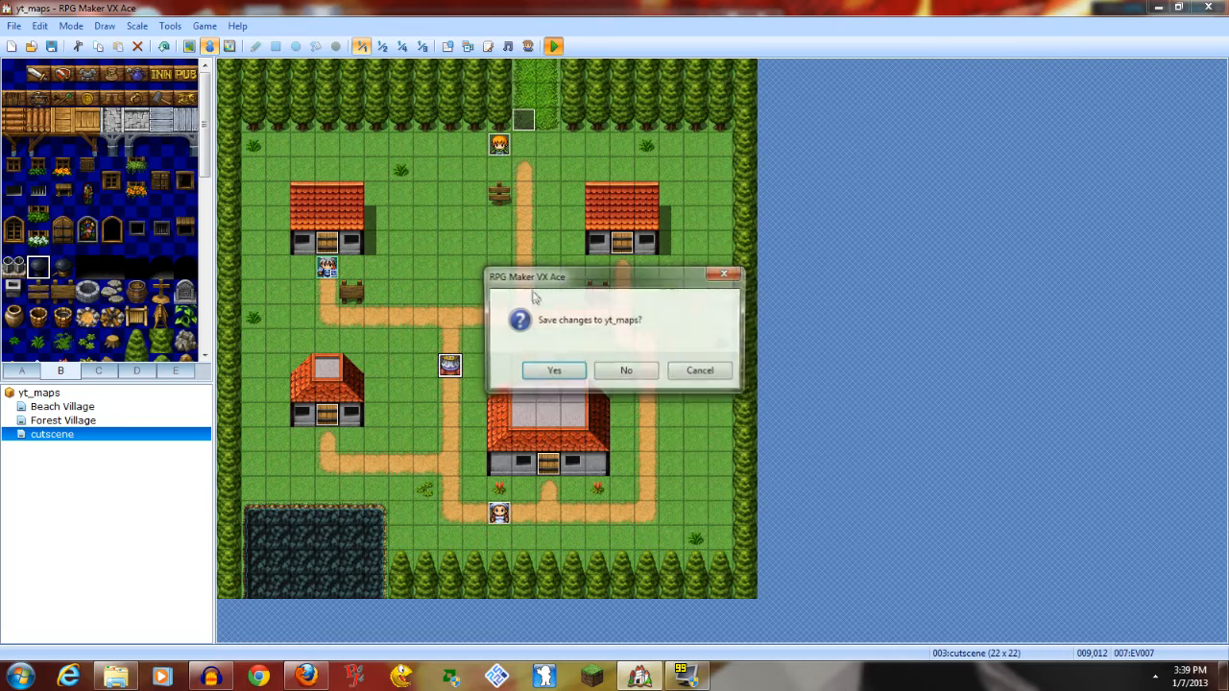
pyautogui.click(554, 370)
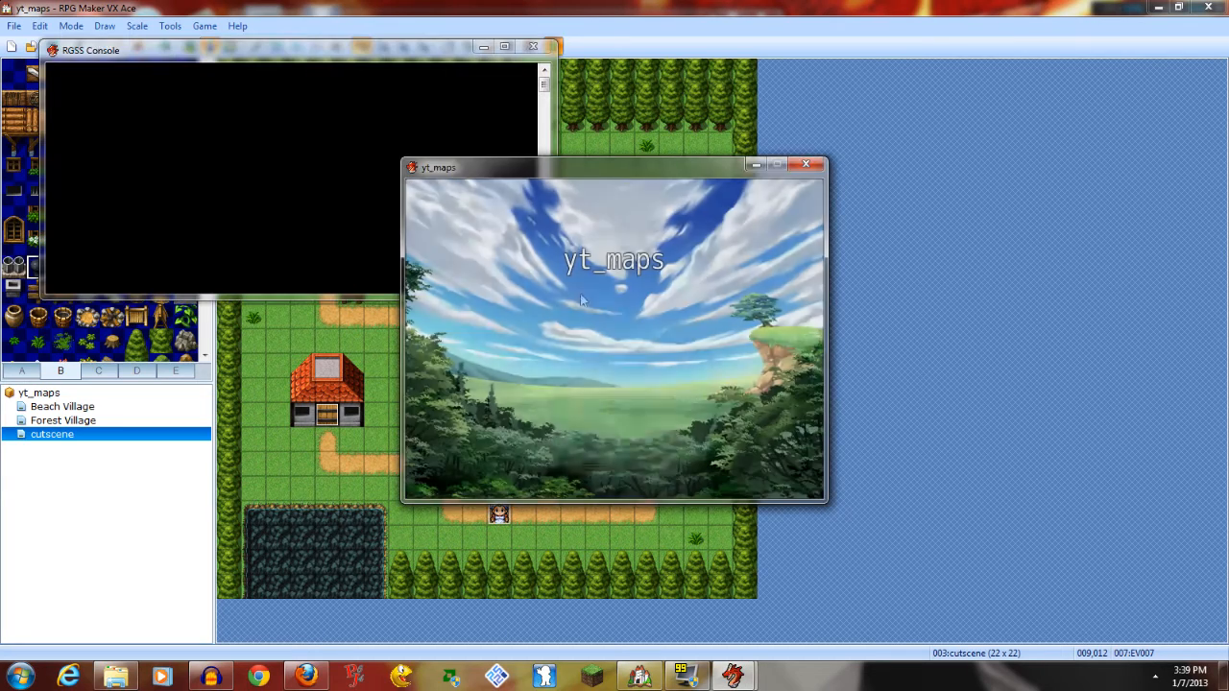
pyautogui.press('Return')
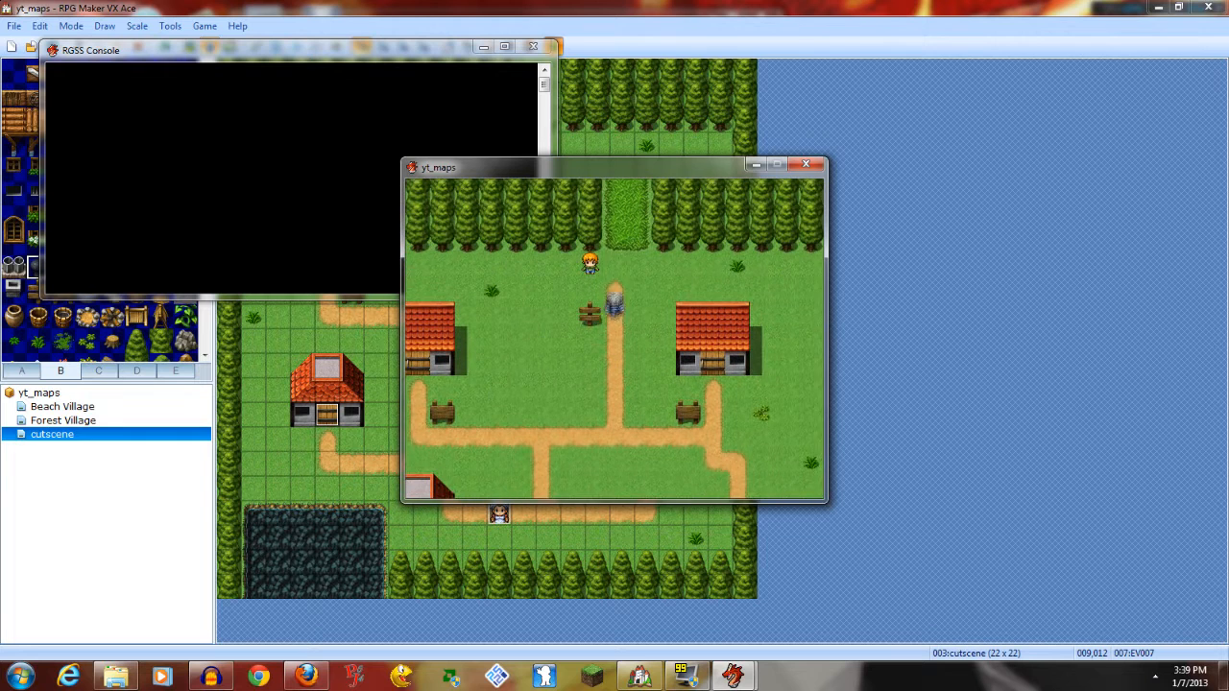
pyautogui.press('Return')
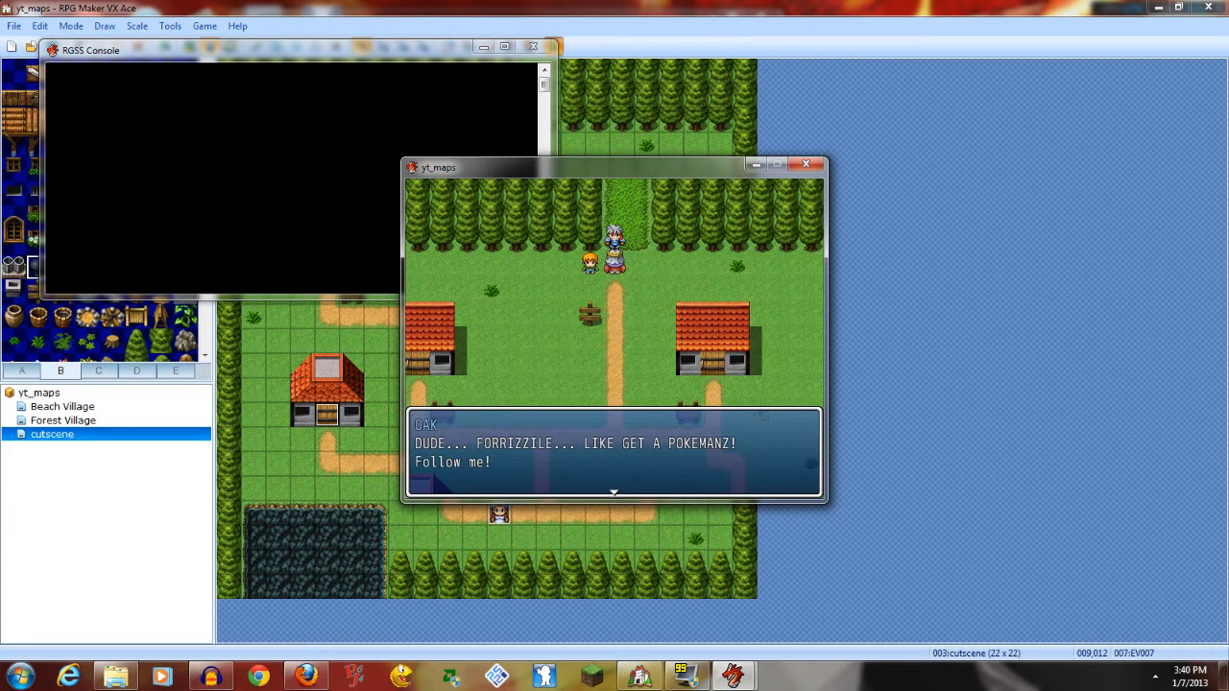
pyautogui.press('Return')
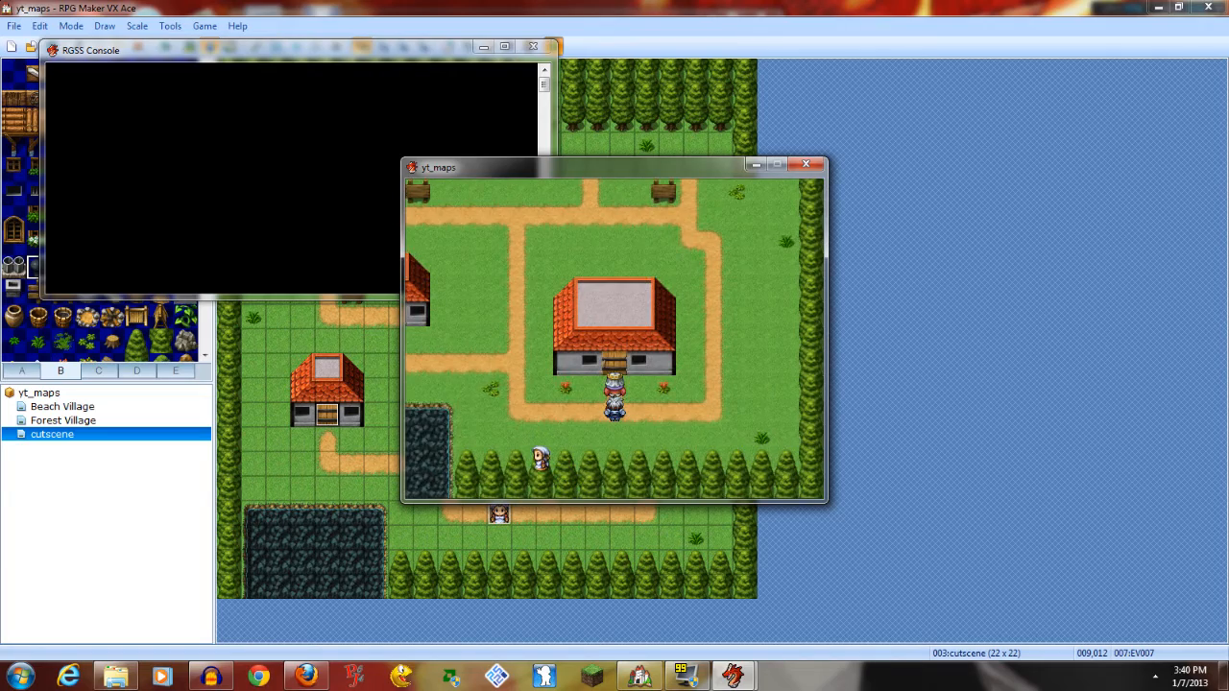
pyautogui.click(821, 164)
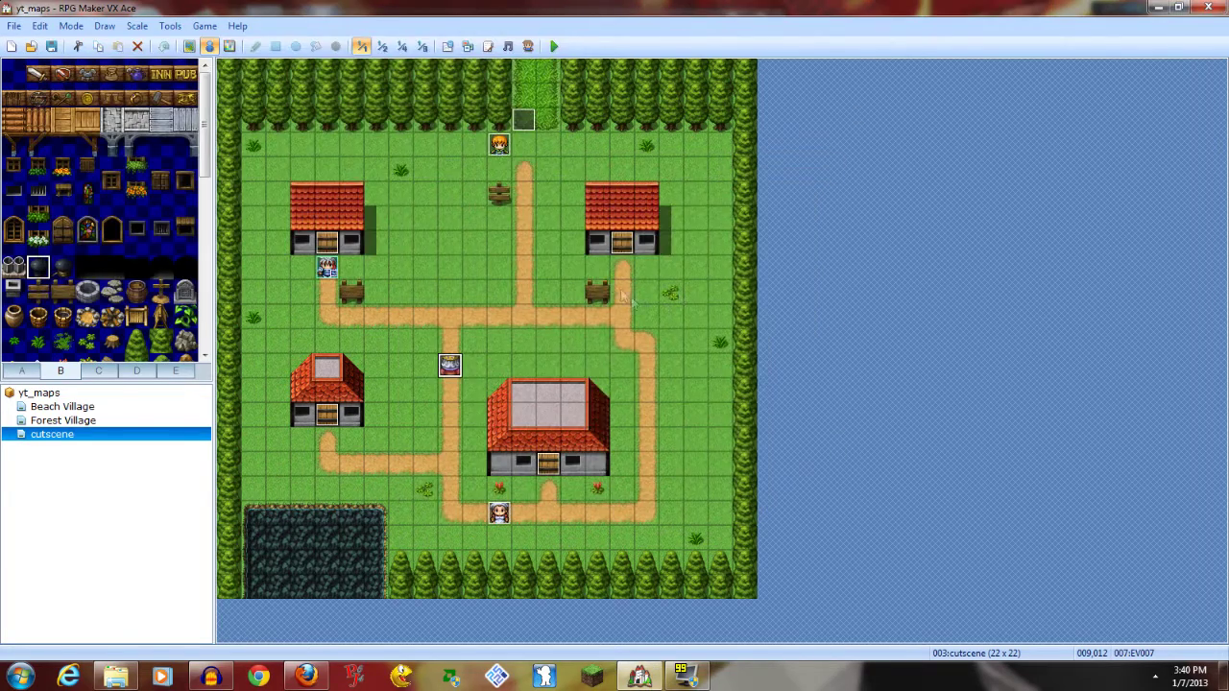
# In EV008, change the player route's final step from Move Up to Turn Up
pyautogui.doubleClick(523, 120)
pyautogui.scroll(-3, 708, 435)
pyautogui.scroll(-3, 707, 435)
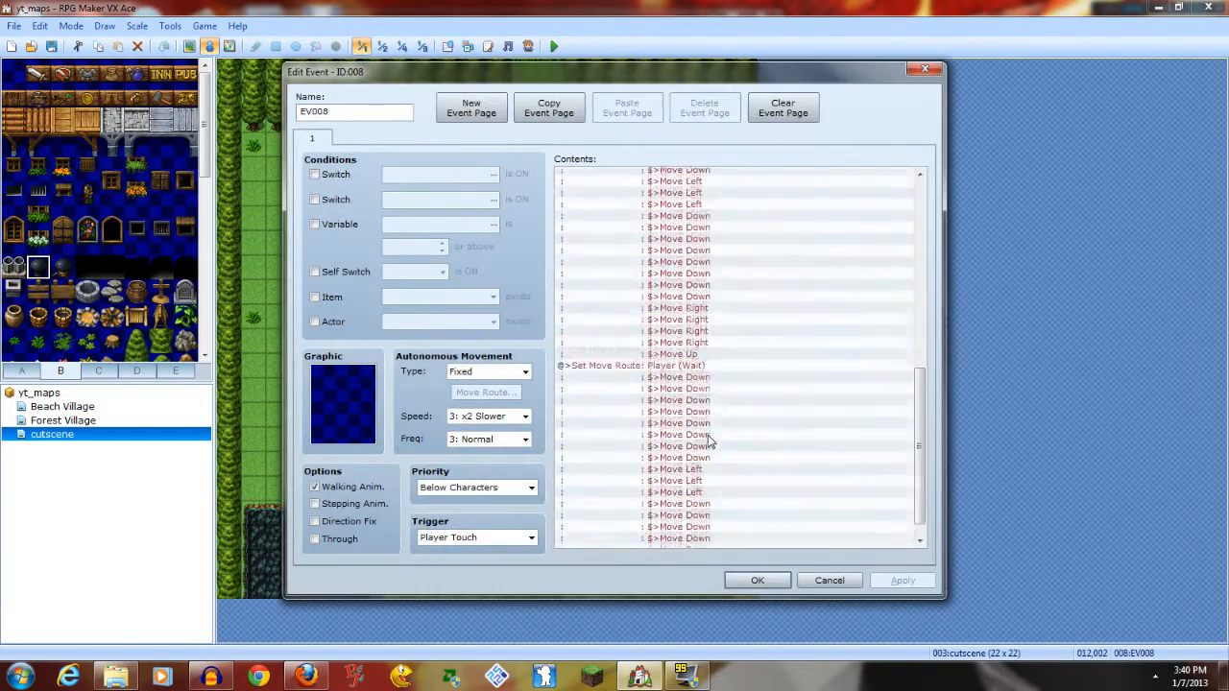
pyautogui.scroll(-3, 707, 435)
pyautogui.click(686, 530)
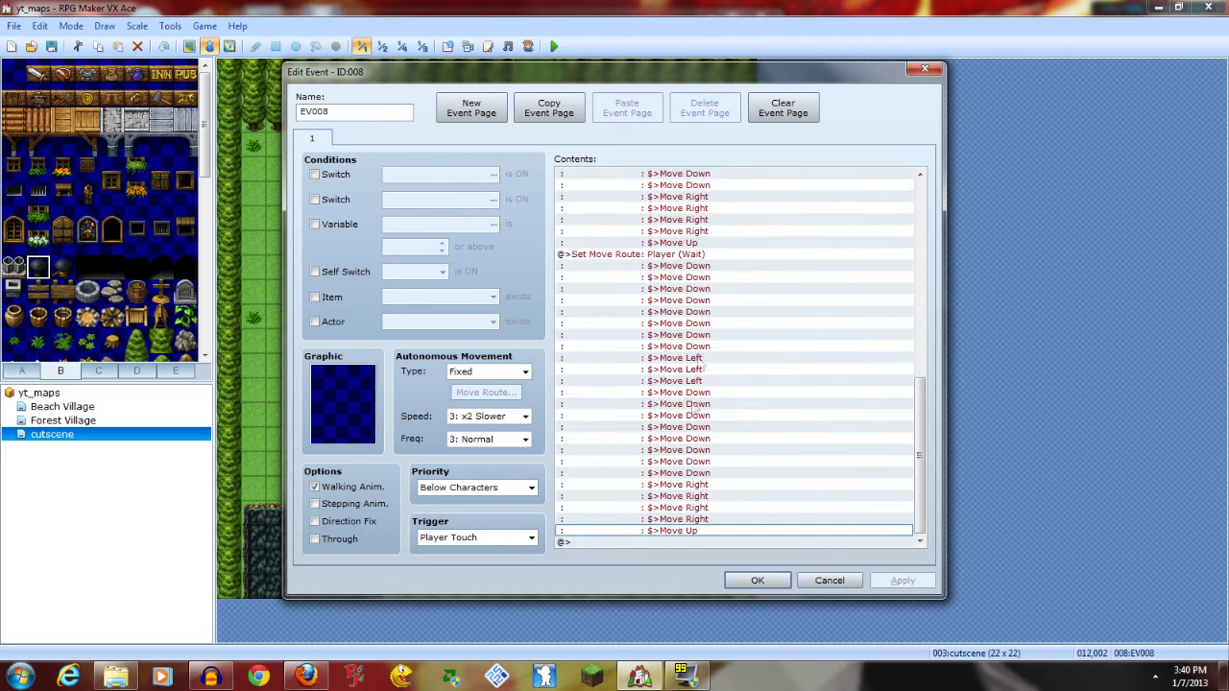
pyautogui.click(687, 256)
pyautogui.doubleClick(708, 530)
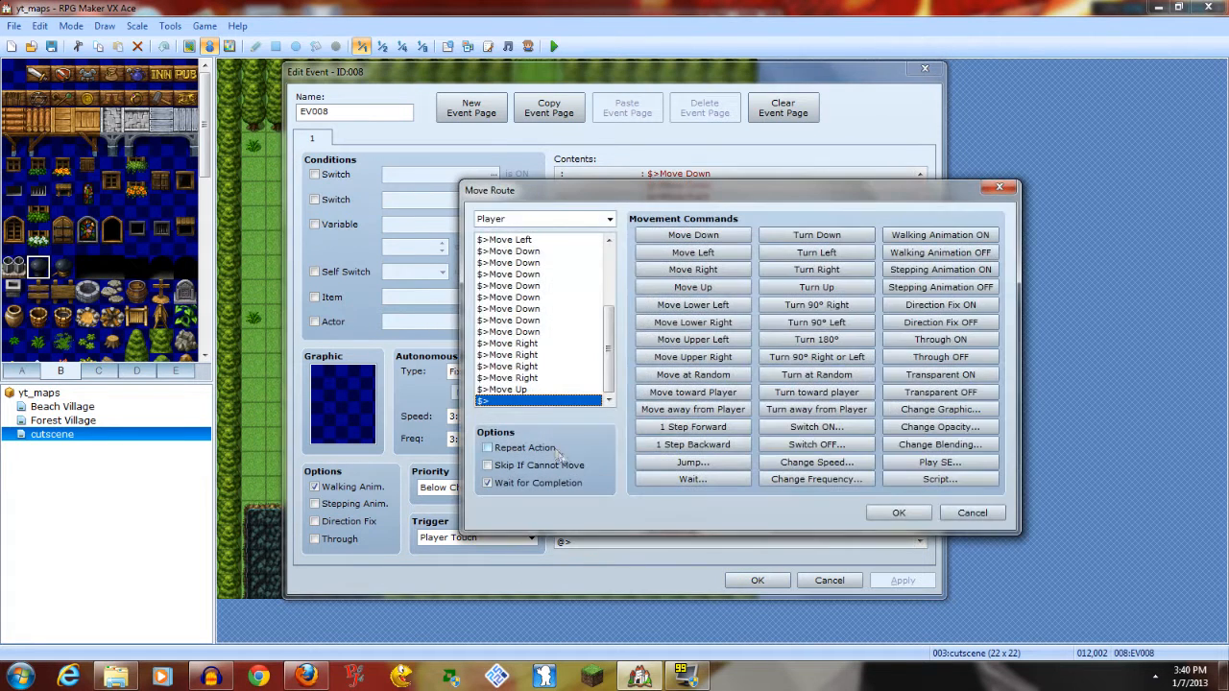
pyautogui.click(537, 390)
pyautogui.click(814, 288)
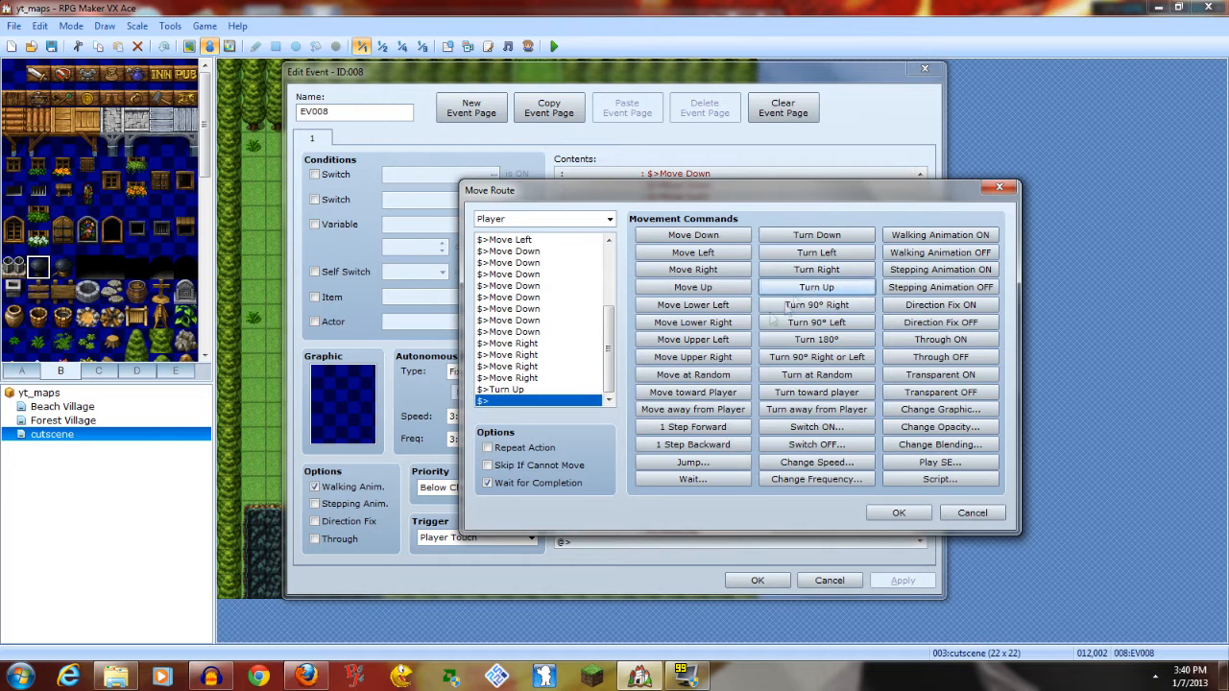
pyautogui.click(895, 512)
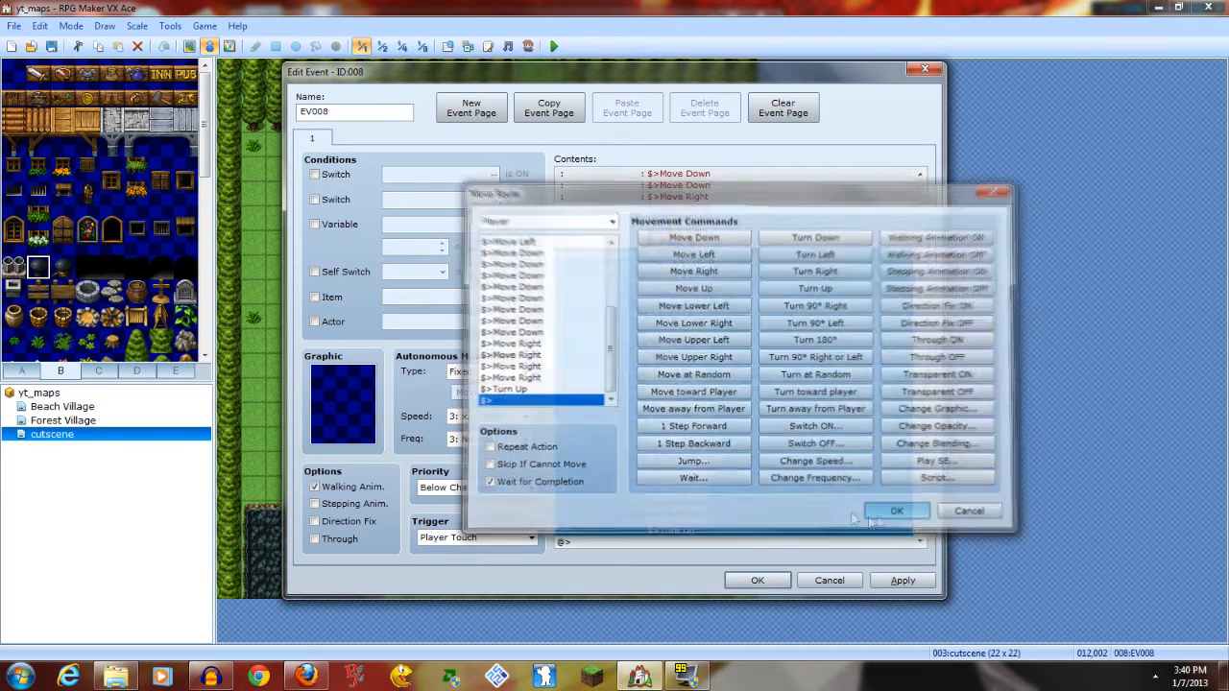
# Add a Control Switches command setting 0001 POKEMANZ = OFF after the walk
pyautogui.doubleClick(743, 542)
pyautogui.click(594, 156)
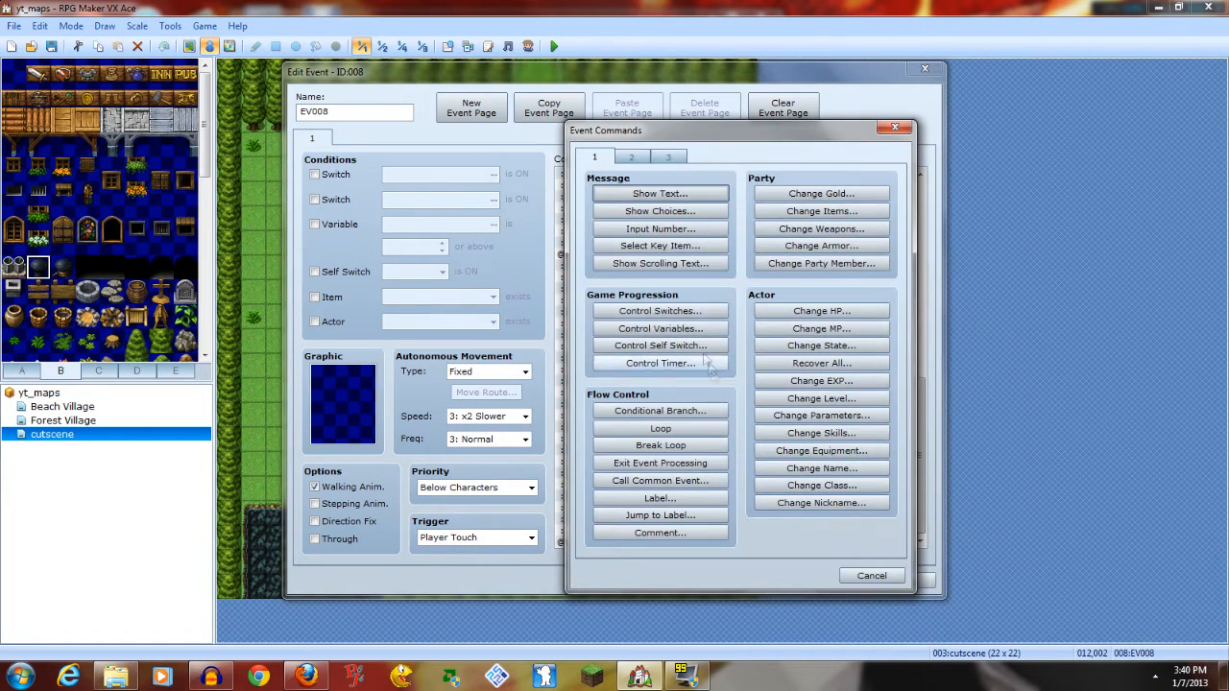
pyautogui.click(660, 311)
pyautogui.click(776, 323)
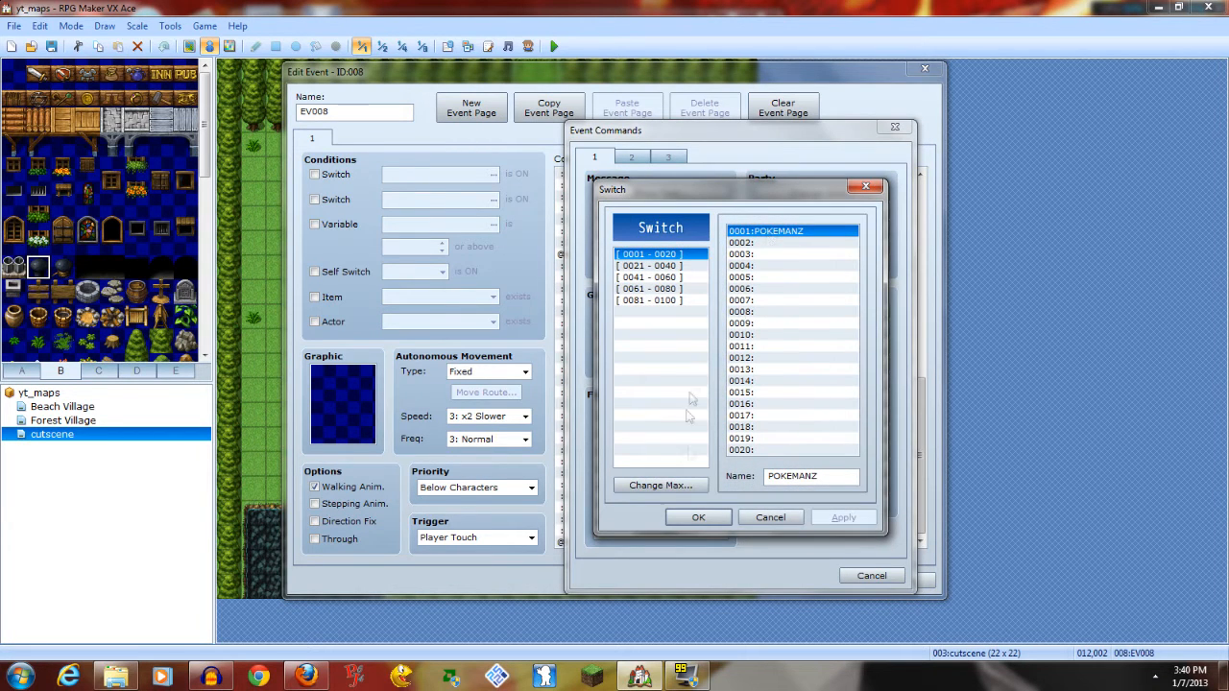
pyautogui.click(698, 517)
pyautogui.click(707, 392)
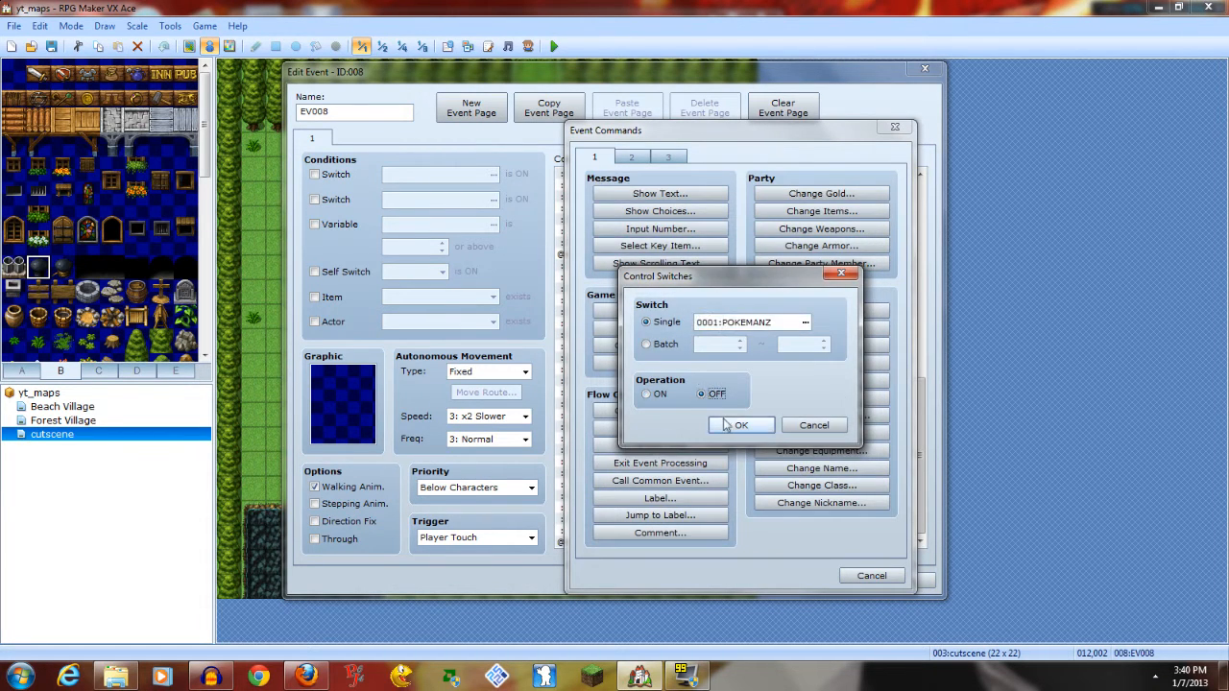
pyautogui.click(740, 426)
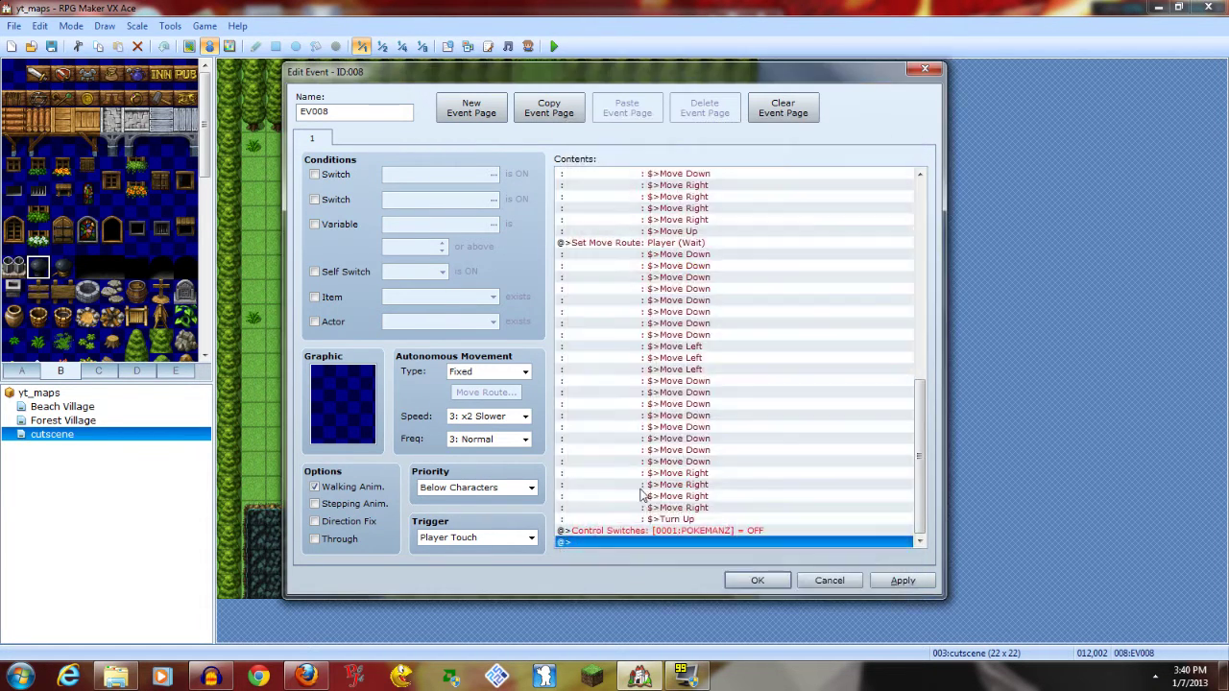
# Add a Set Move Route making the player move one step up, and confirm the event
pyautogui.doubleClick(669, 543)
pyautogui.click(631, 156)
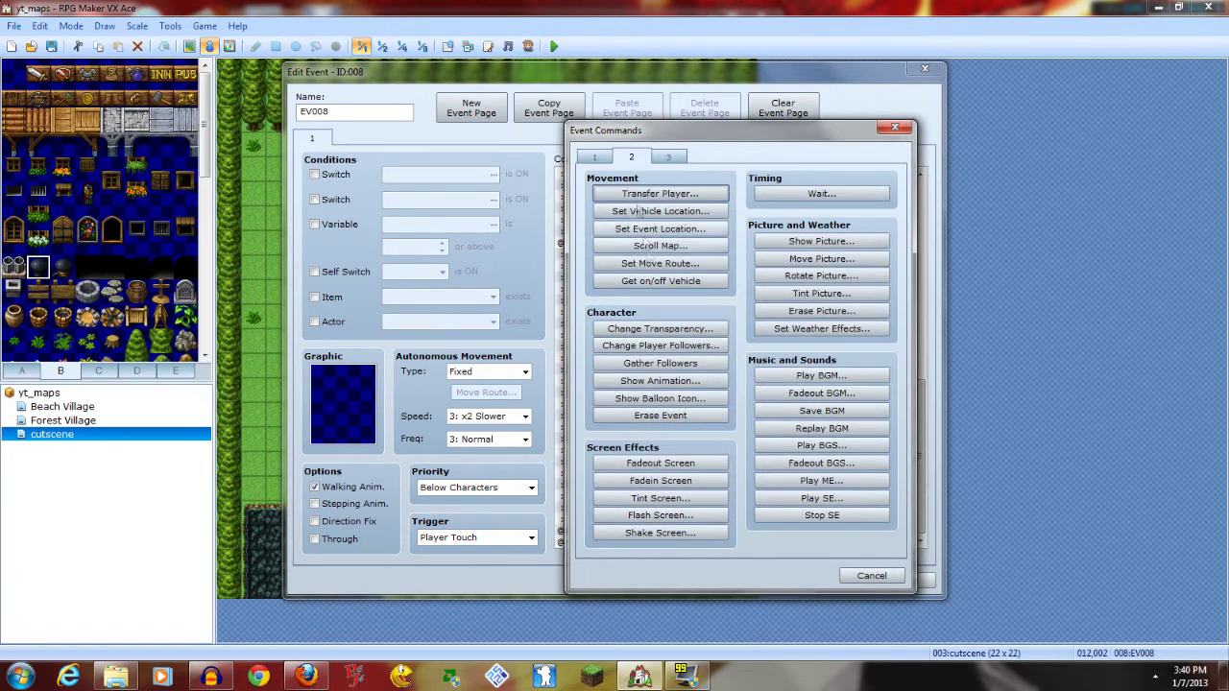
pyautogui.click(656, 263)
pyautogui.click(692, 287)
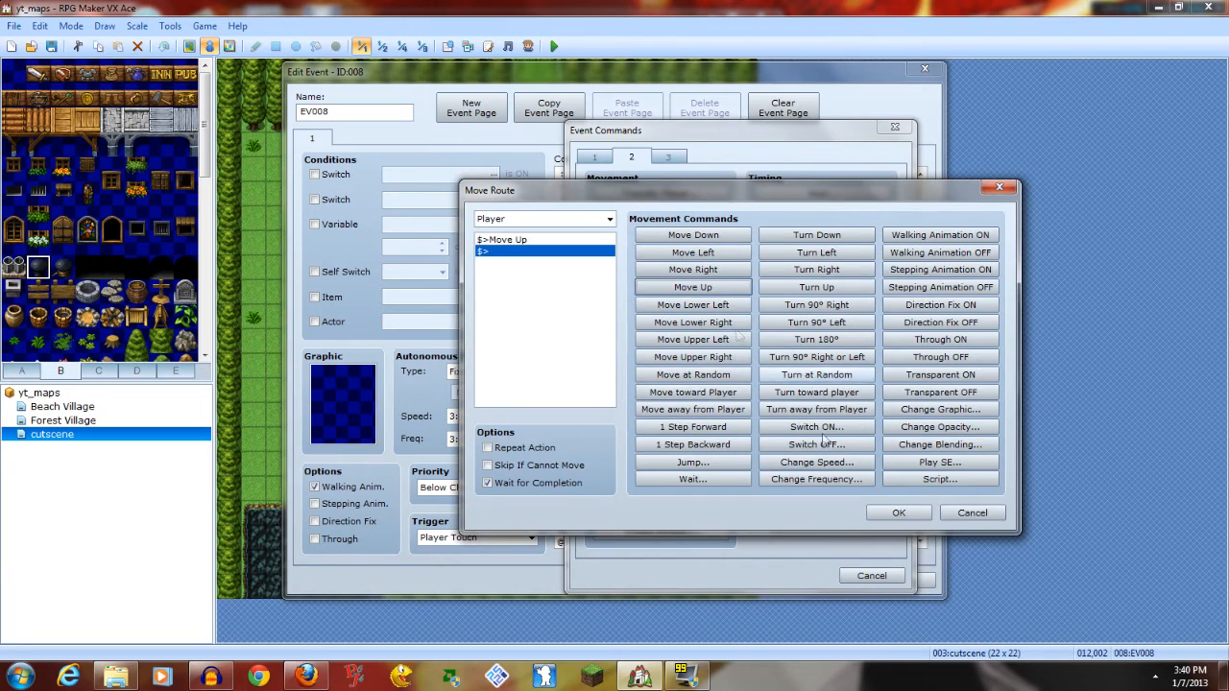
pyautogui.click(899, 512)
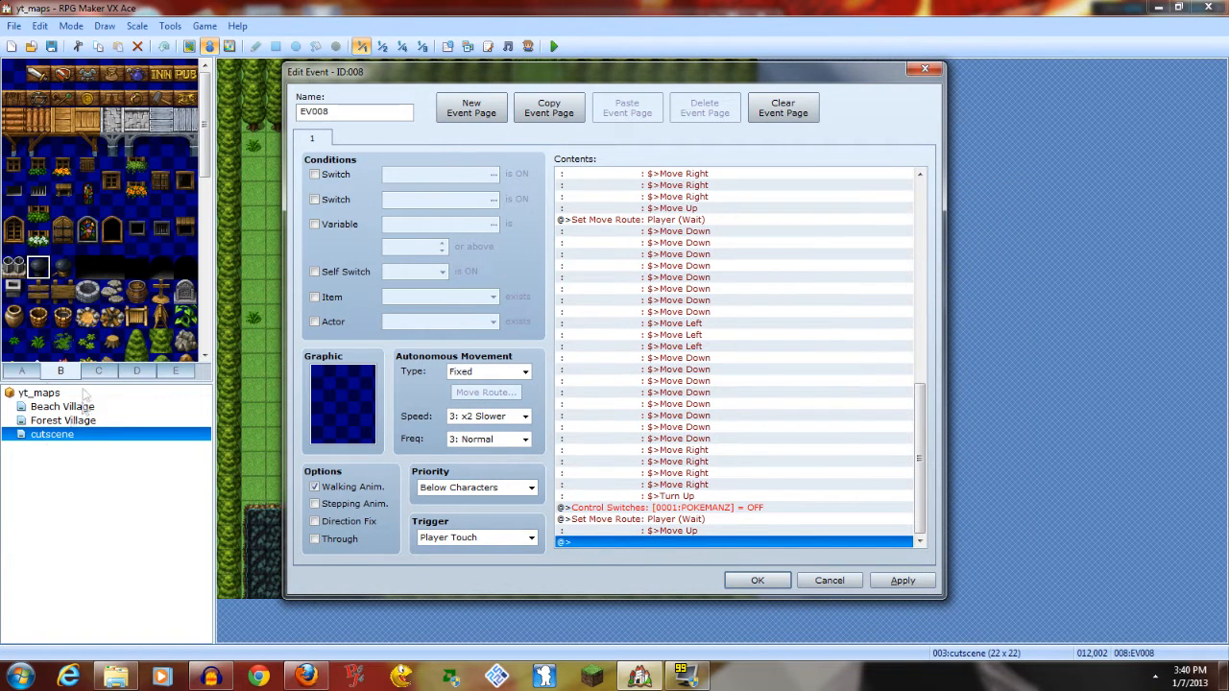
pyautogui.click(758, 580)
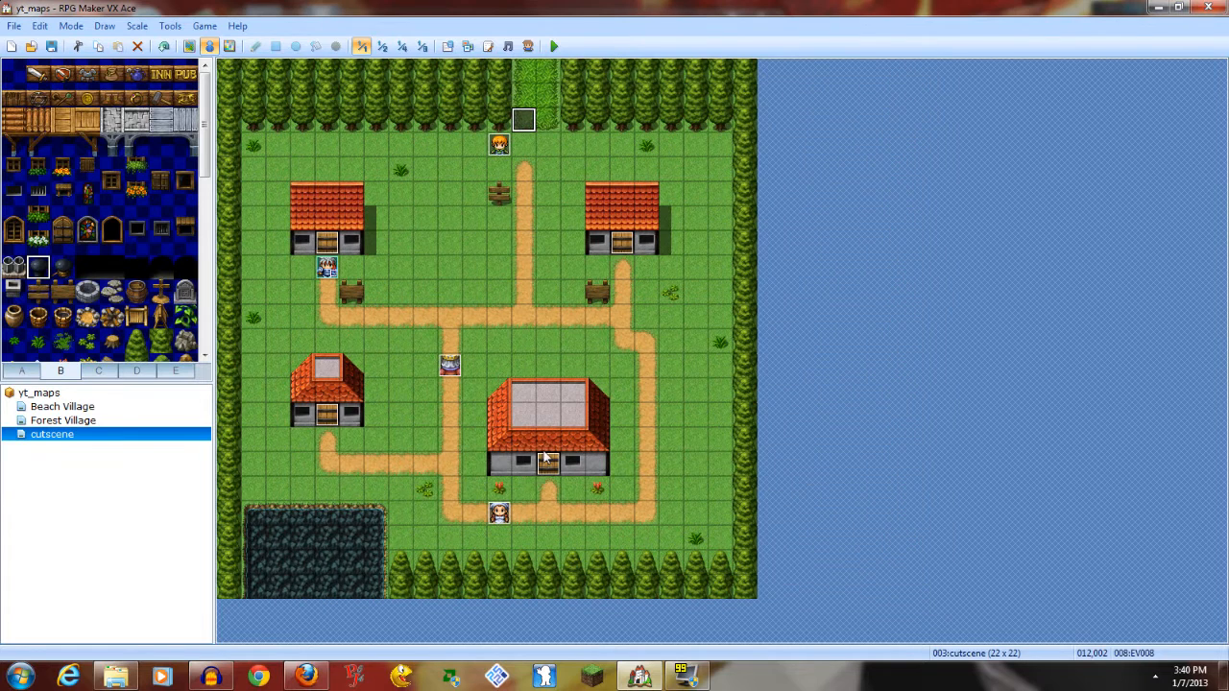
# Paste a copy of the cutscene event on the tile to its right, creating EV009
pyautogui.hotkey('ctrl', 'c')
pyautogui.click(547, 125)
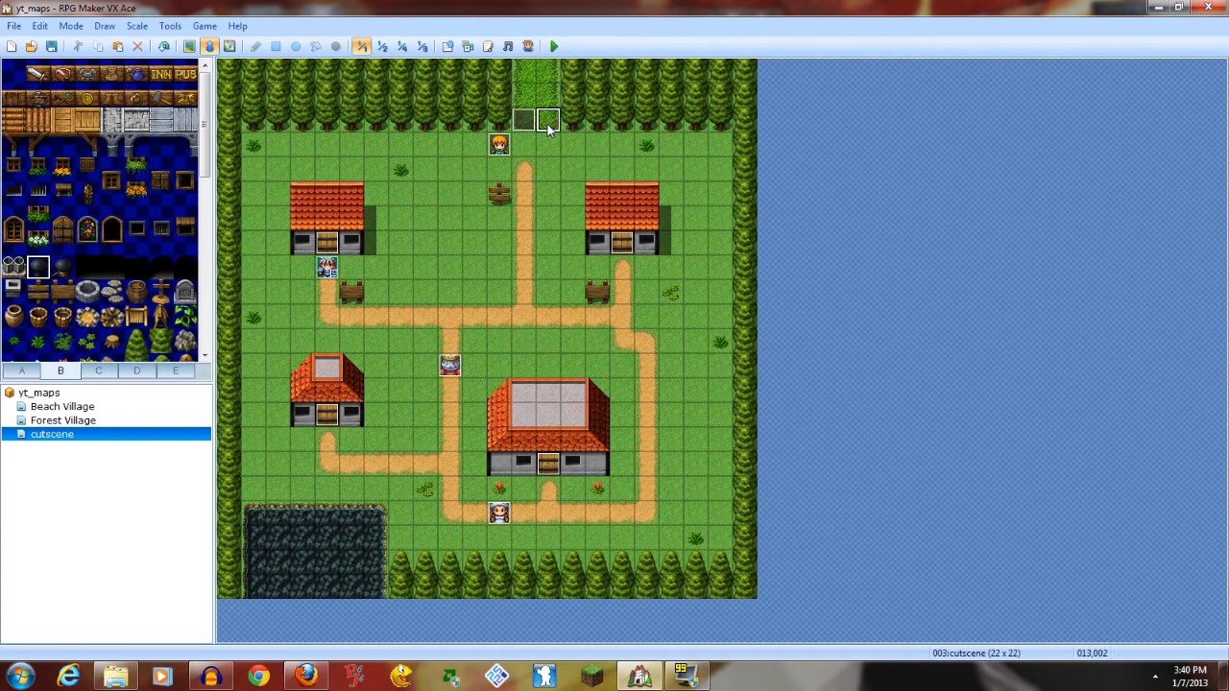
pyautogui.hotkey('ctrl', 'v')
pyautogui.doubleClick(550, 128)
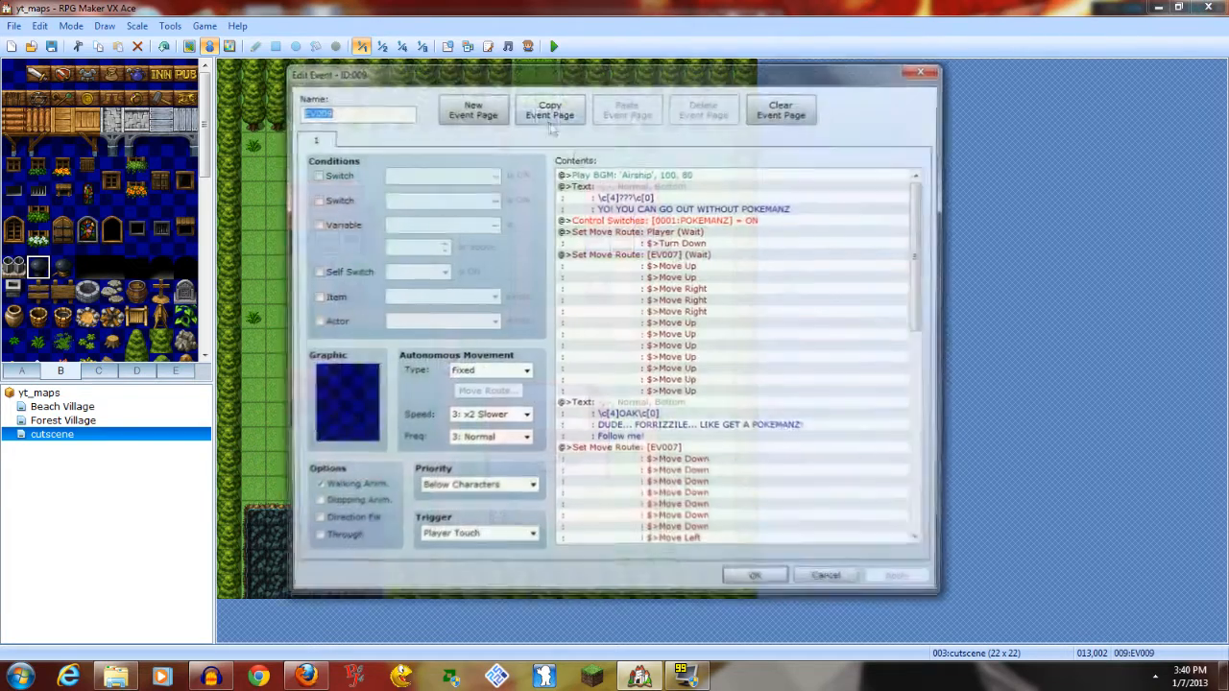
# Add an extra Move Right step to EV009's first EV007 route
pyautogui.click(712, 334)
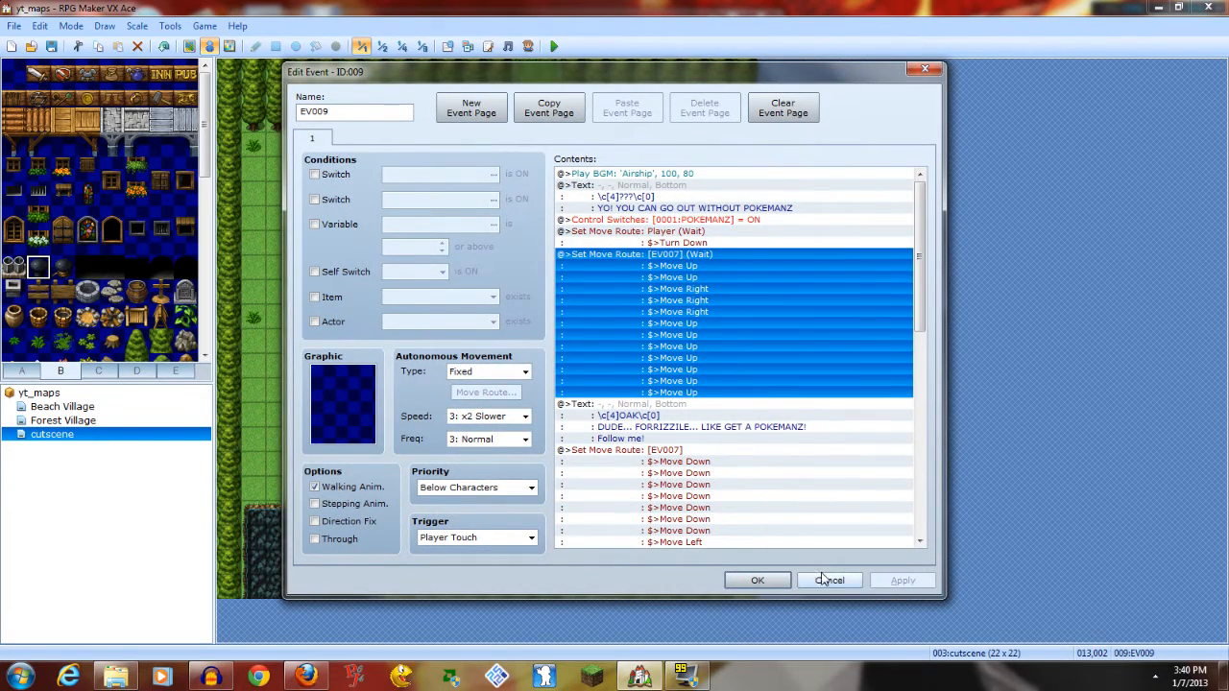
pyautogui.doubleClick(692, 255)
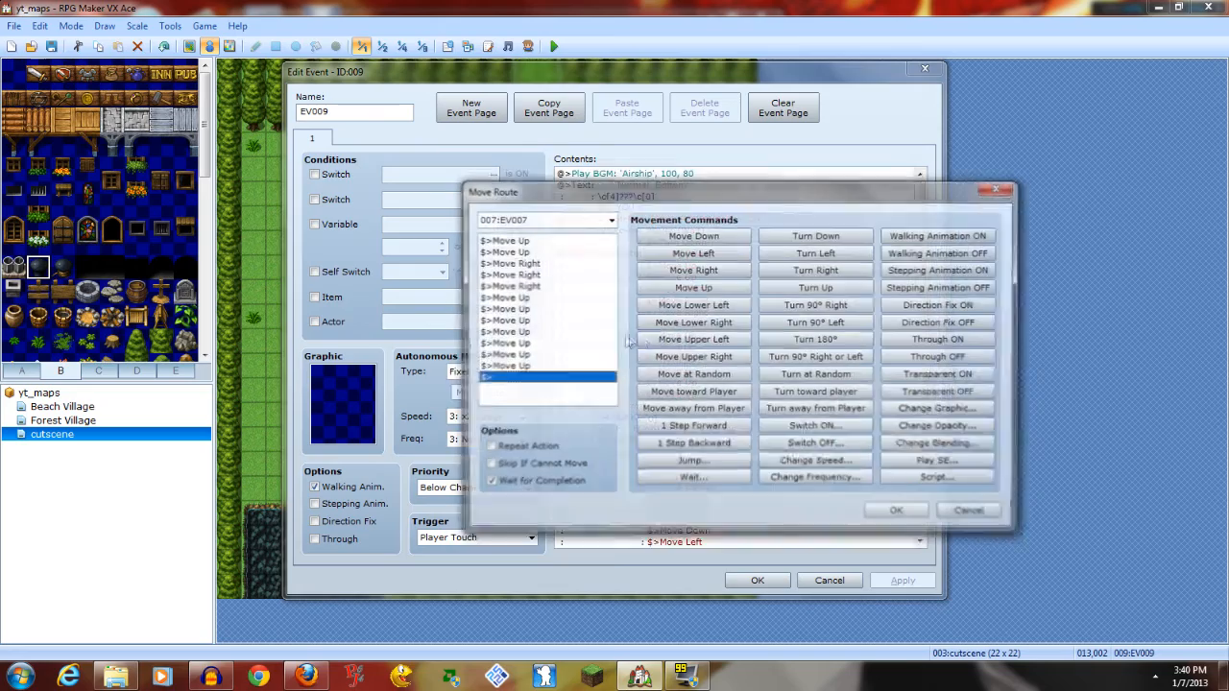
pyautogui.click(552, 286)
pyautogui.moveTo(543, 192); pyautogui.dragTo(608, 205)
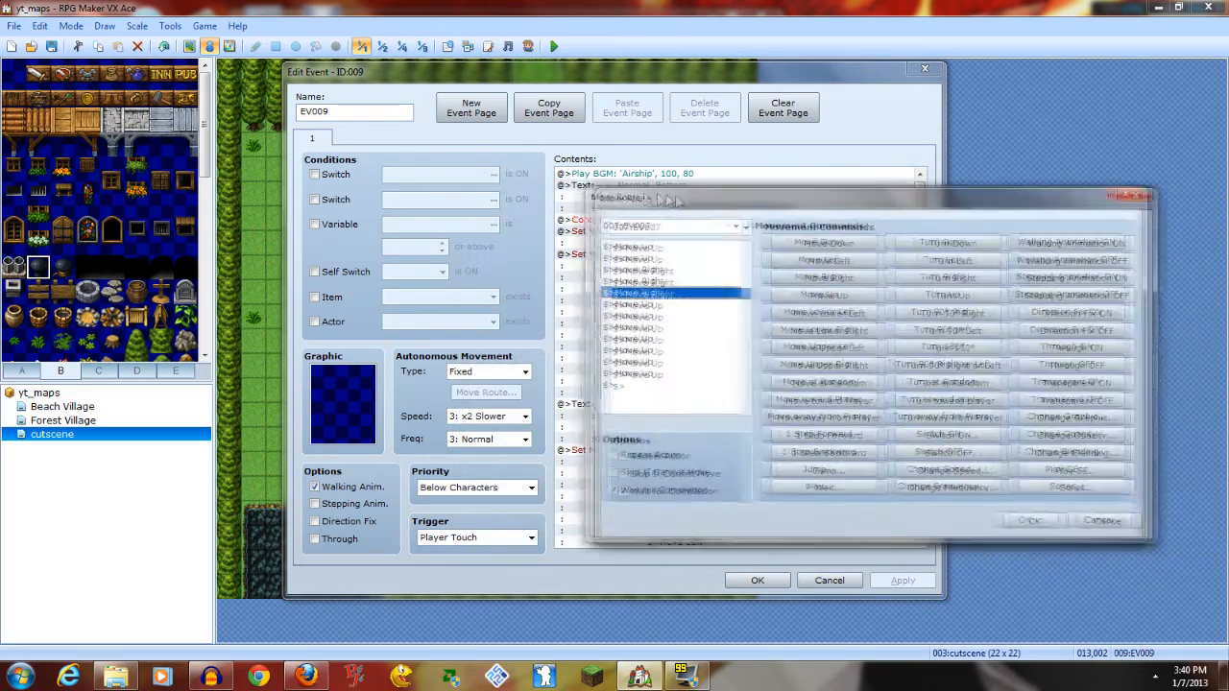
pyautogui.click(756, 284)
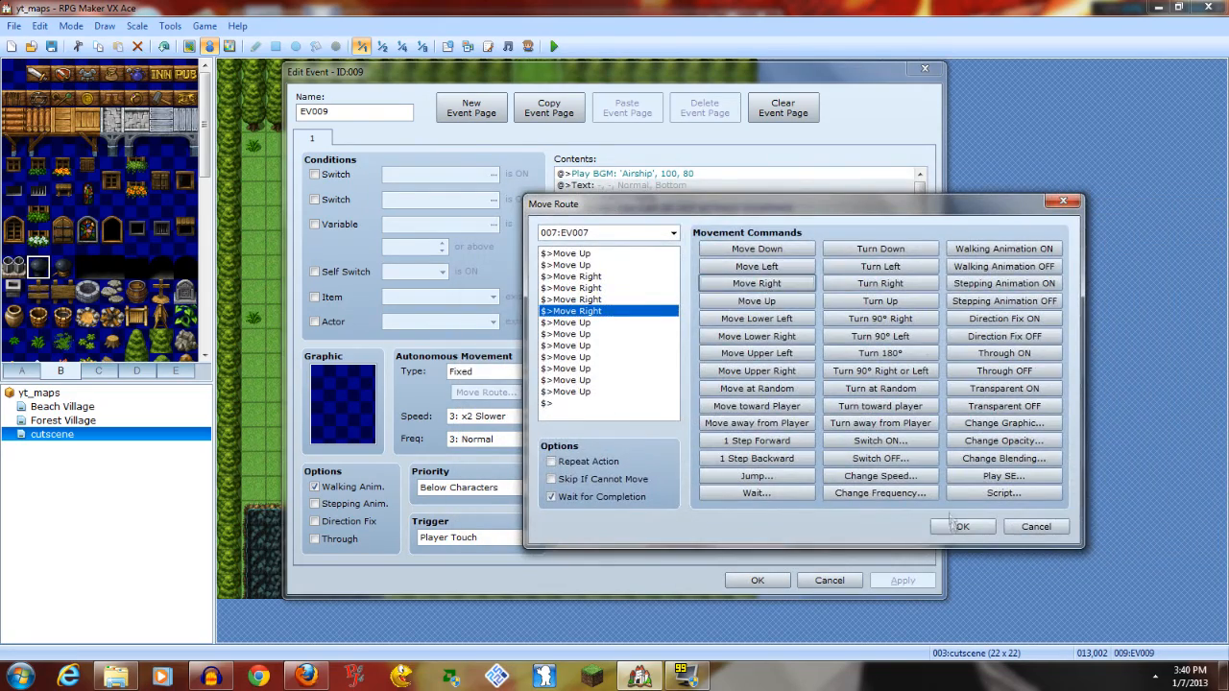
pyautogui.click(958, 526)
# Add an extra Move Left step to the EV007 return route
pyautogui.click(678, 358)
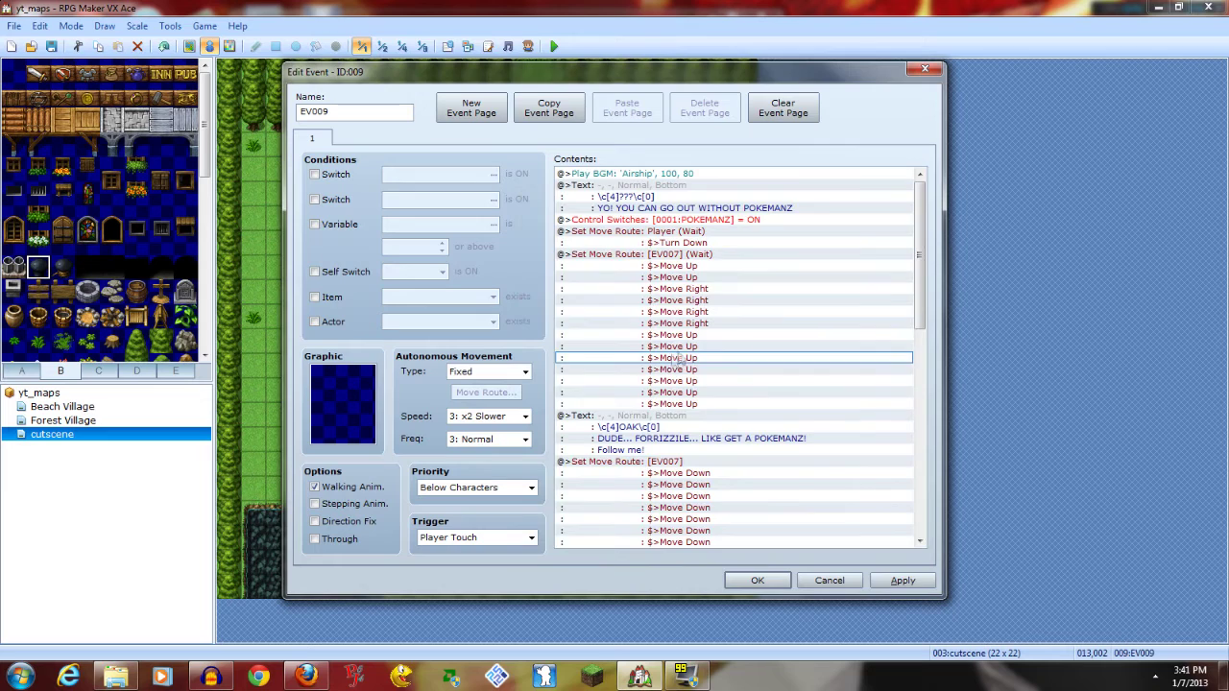
pyautogui.click(687, 465)
pyautogui.scroll(-2, 691, 451)
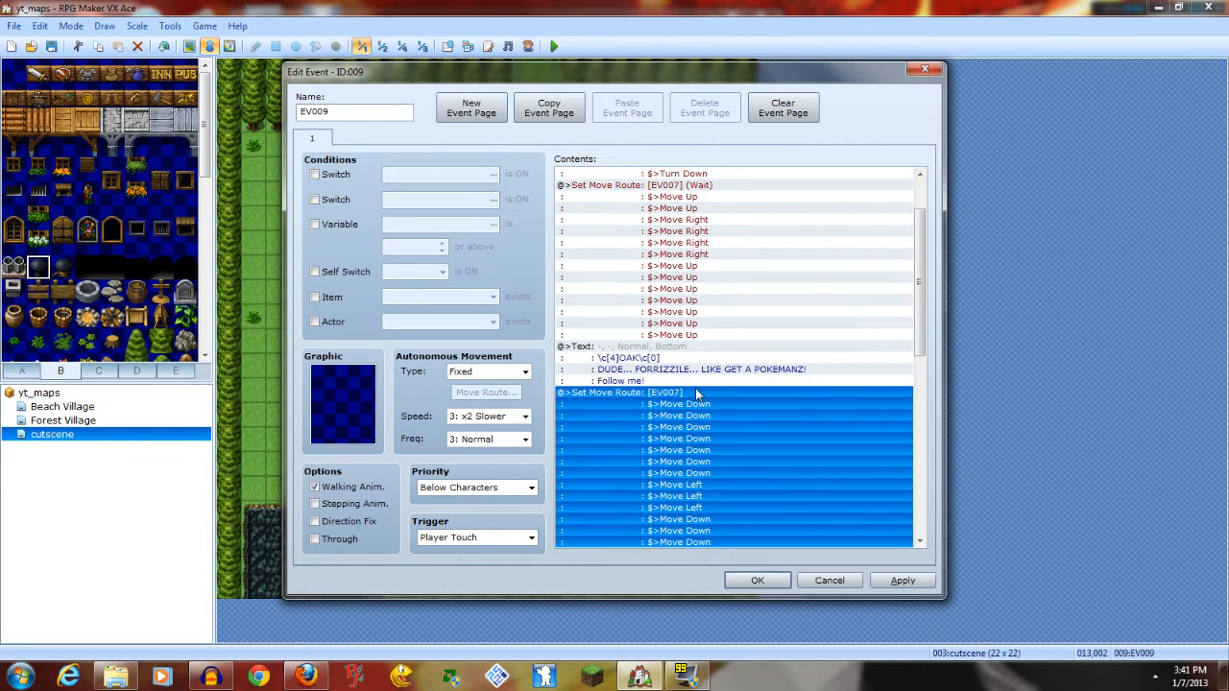
pyautogui.scroll(-1, 697, 375)
pyautogui.scroll(-2, 699, 356)
pyautogui.scroll(4, 701, 327)
pyautogui.scroll(-3, 703, 297)
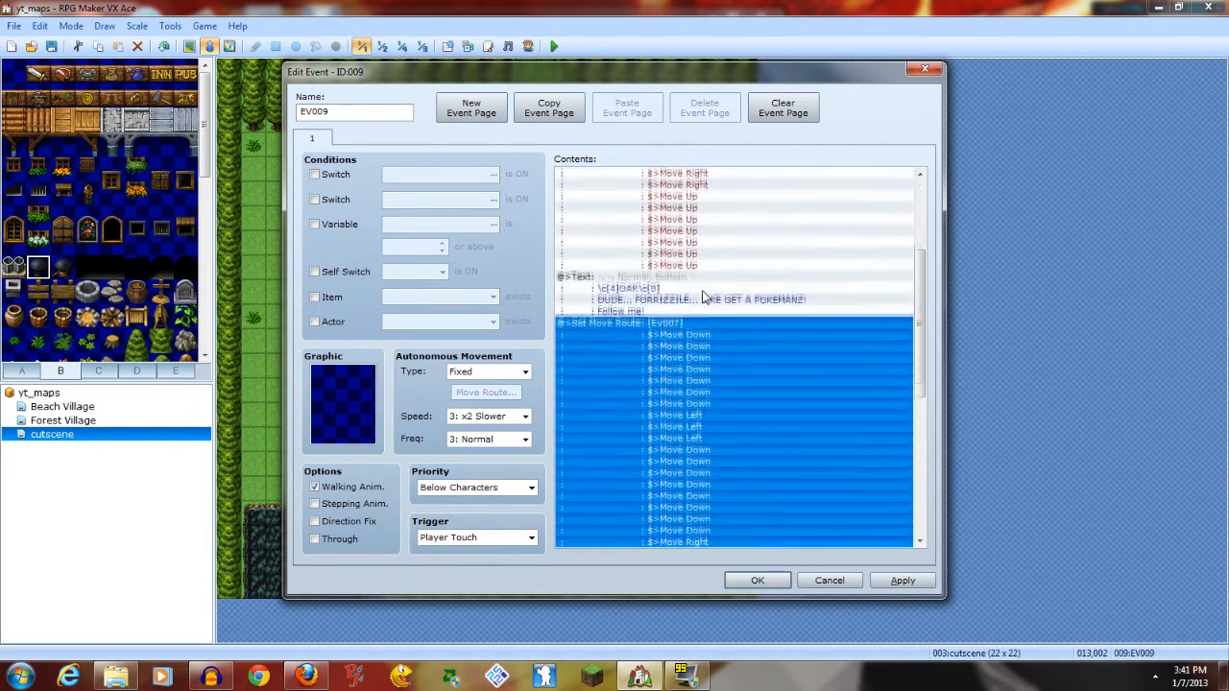
pyautogui.doubleClick(711, 352)
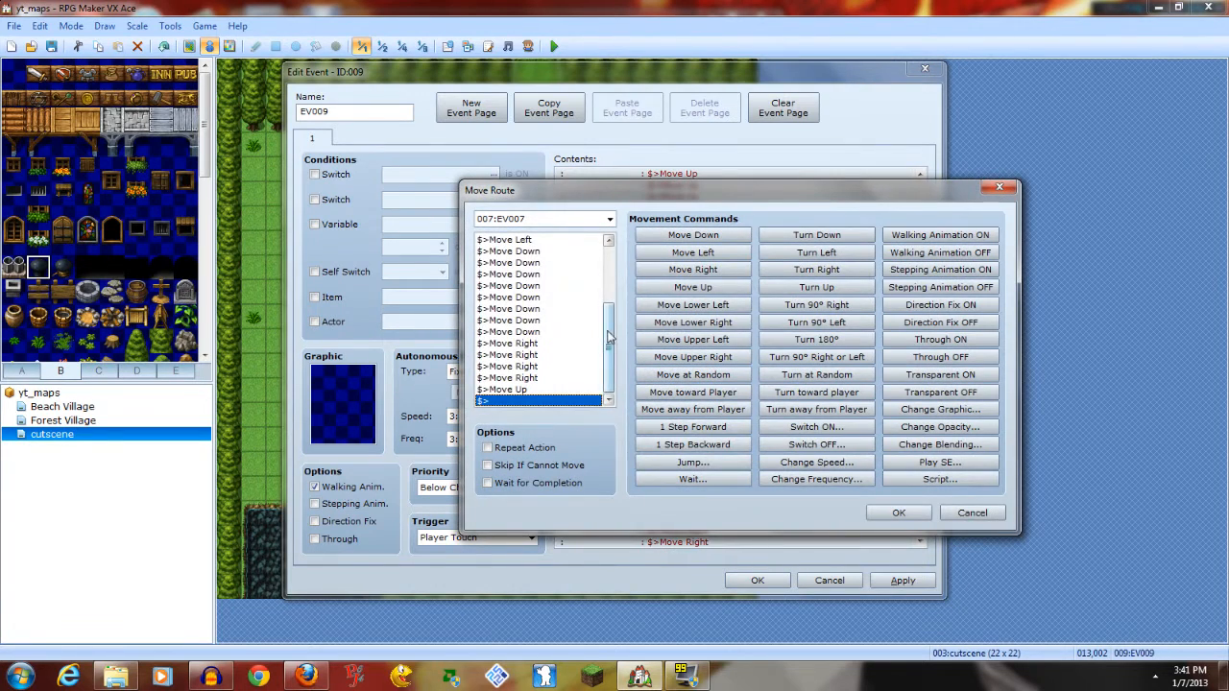
pyautogui.moveTo(608, 336); pyautogui.dragTo(610, 306)
pyautogui.click(555, 312)
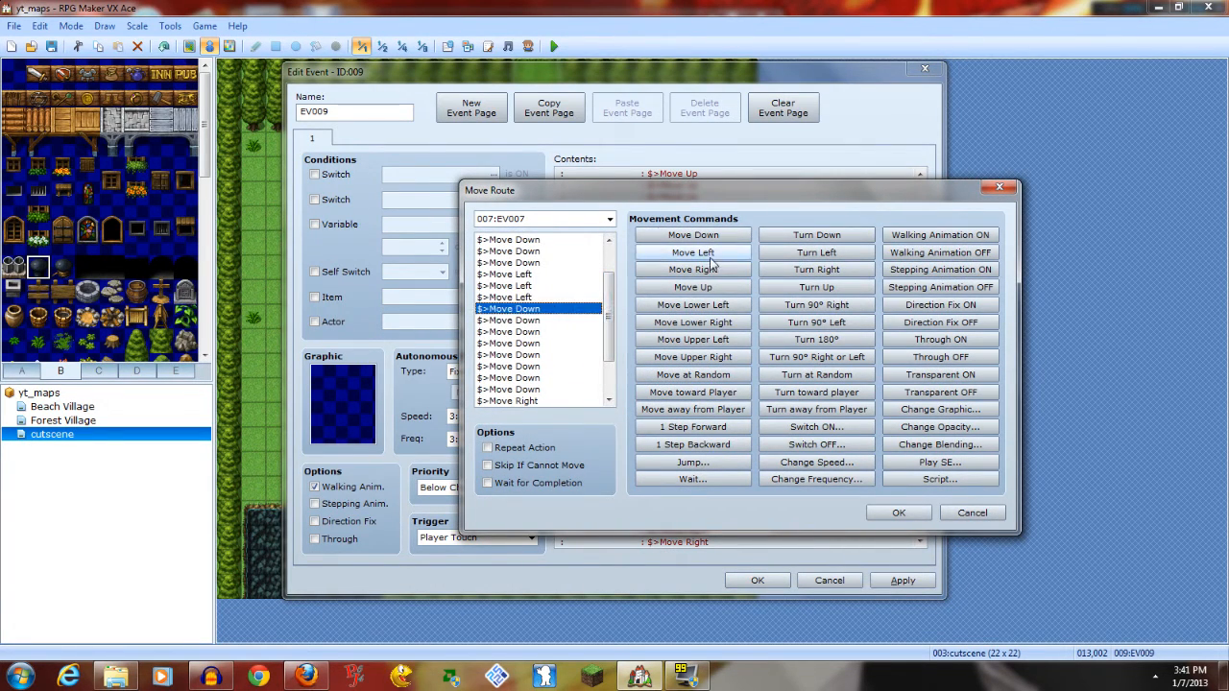
pyautogui.click(693, 252)
pyautogui.click(898, 512)
pyautogui.scroll(-5, 730, 384)
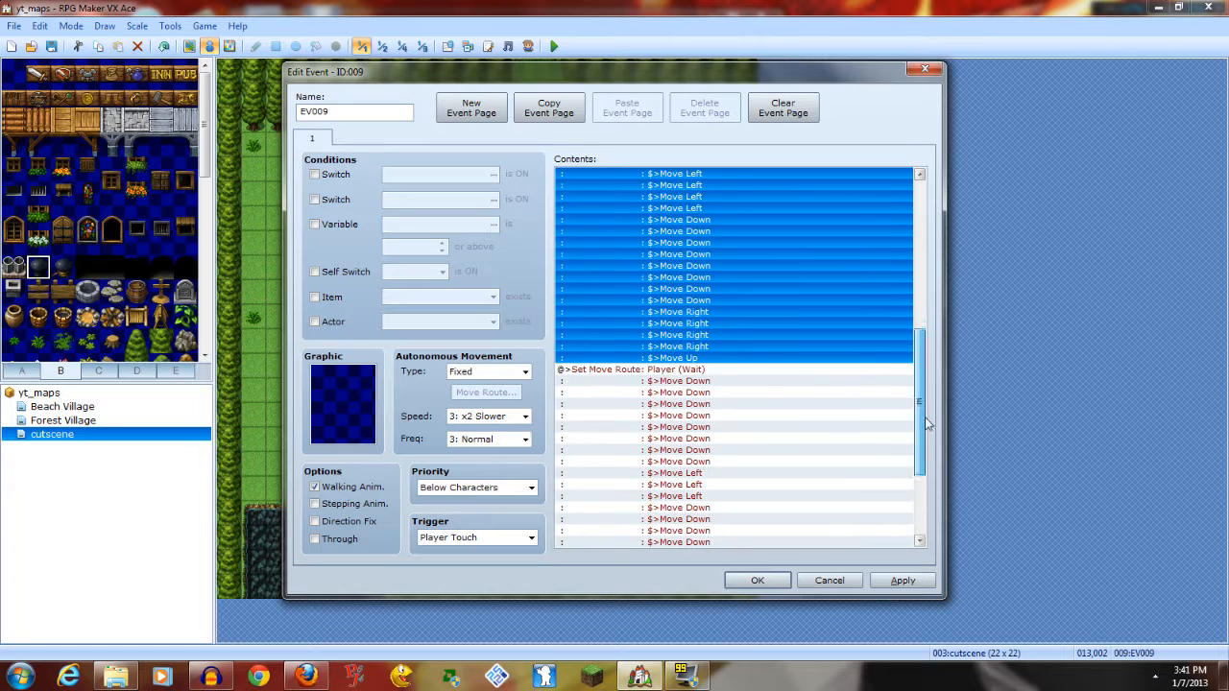
# Add an extra Move Left step to the player's route and confirm EV009
pyautogui.click(669, 381)
pyautogui.doubleClick(669, 381)
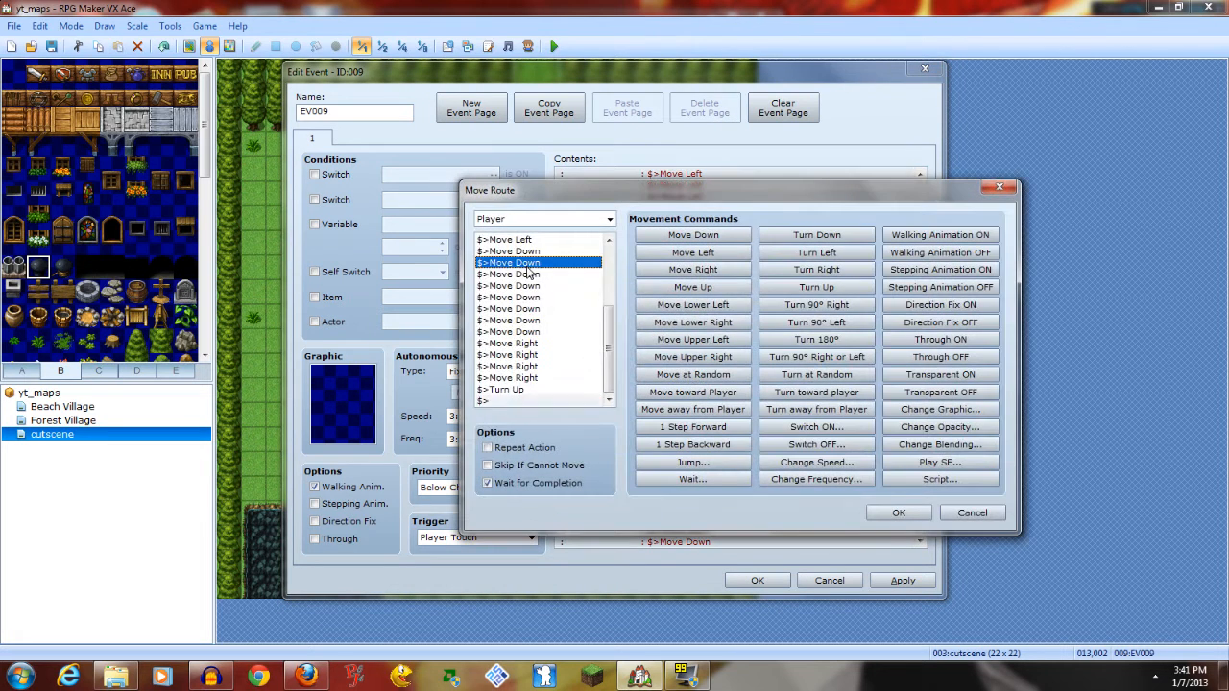
pyautogui.click(545, 297)
pyautogui.click(693, 253)
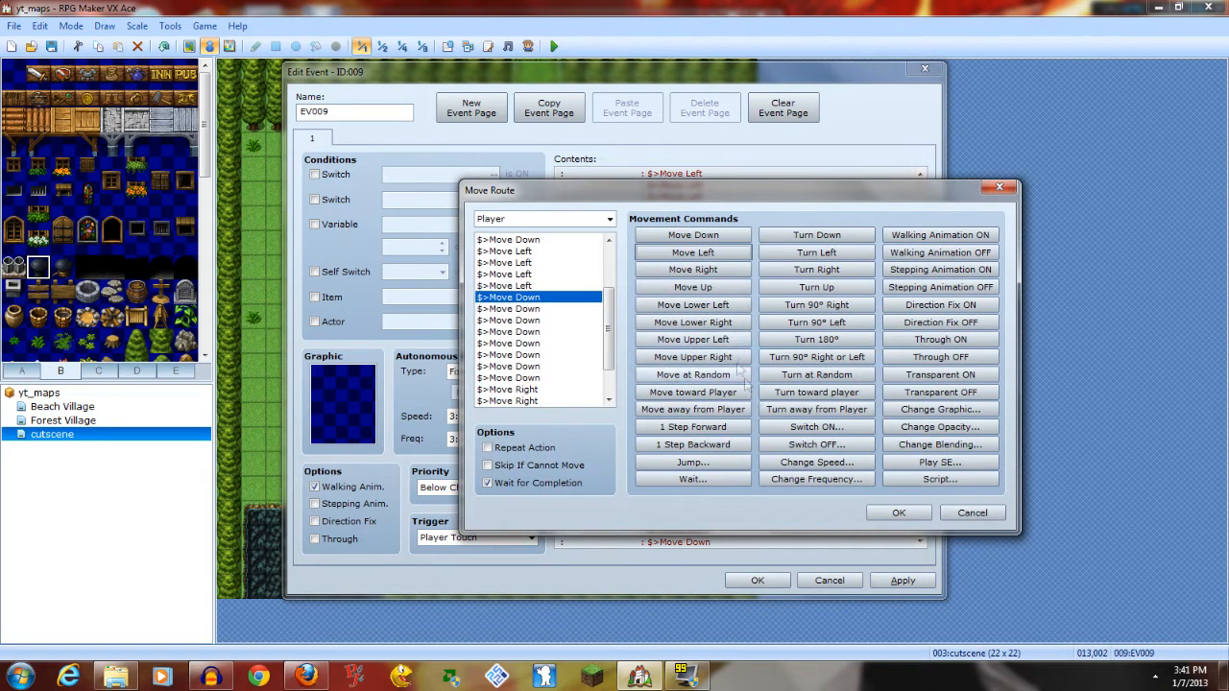
pyautogui.click(898, 513)
pyautogui.scroll(-5, 913, 431)
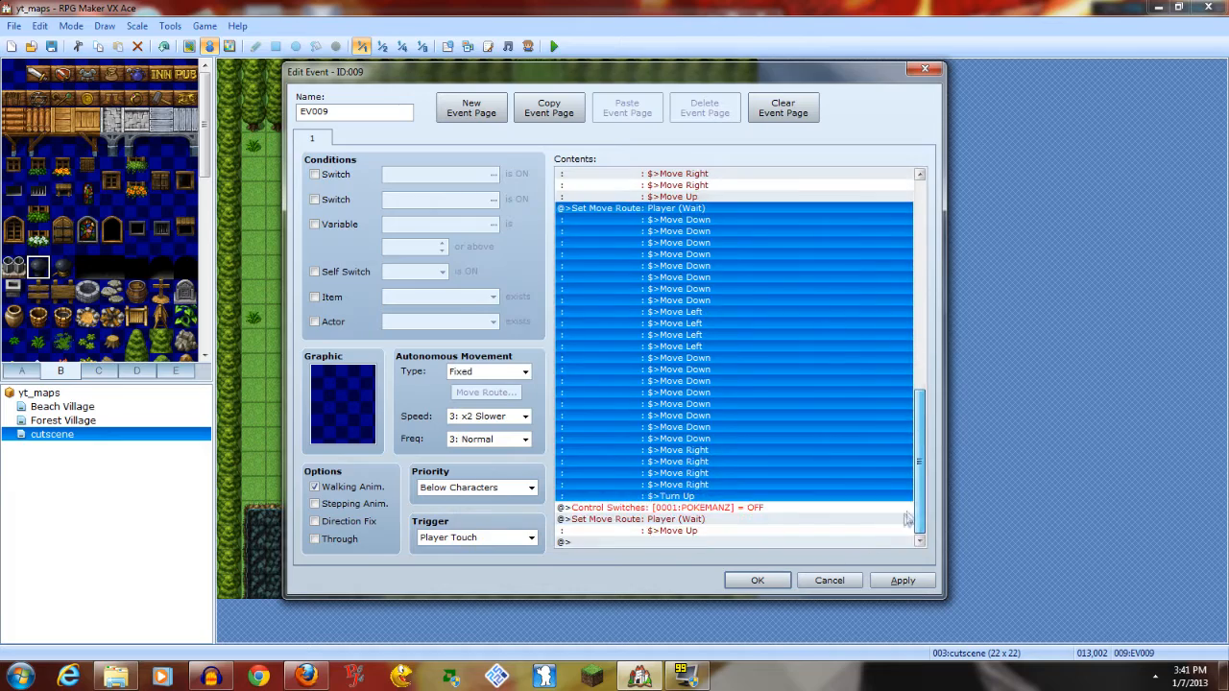
pyautogui.click(753, 580)
# Save yt_maps, playtest a New Game through the stranger's and Follow me messages, then close the game
pyautogui.click(552, 46)
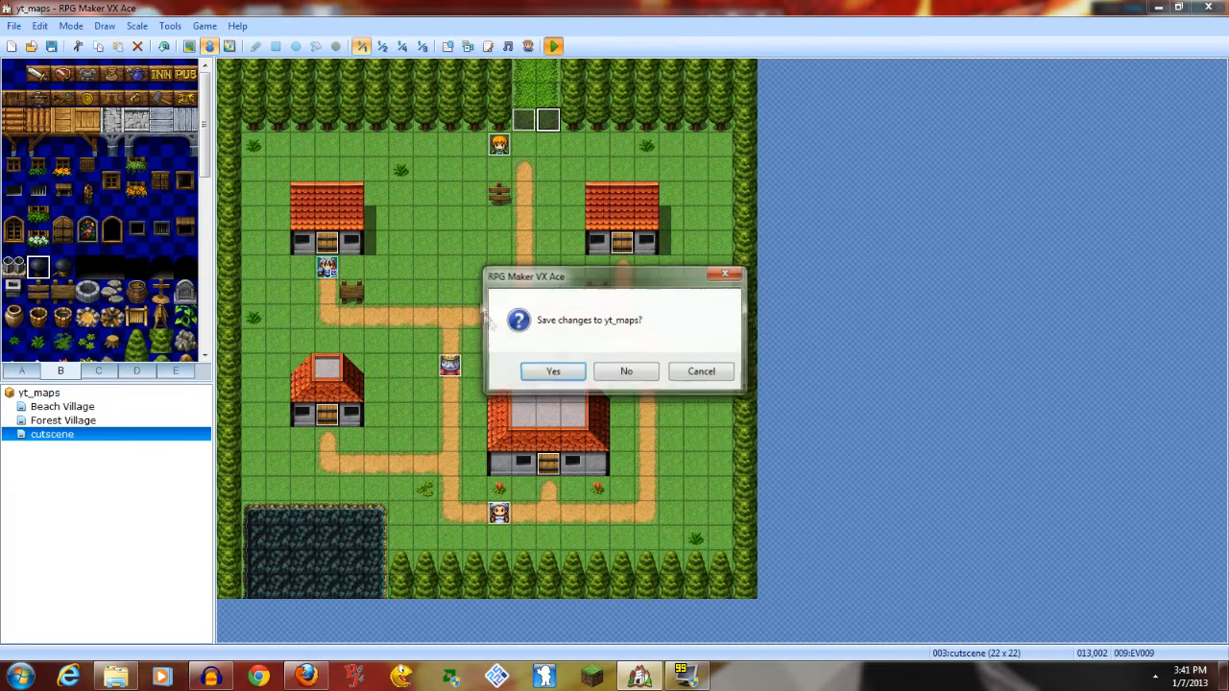
pyautogui.click(553, 370)
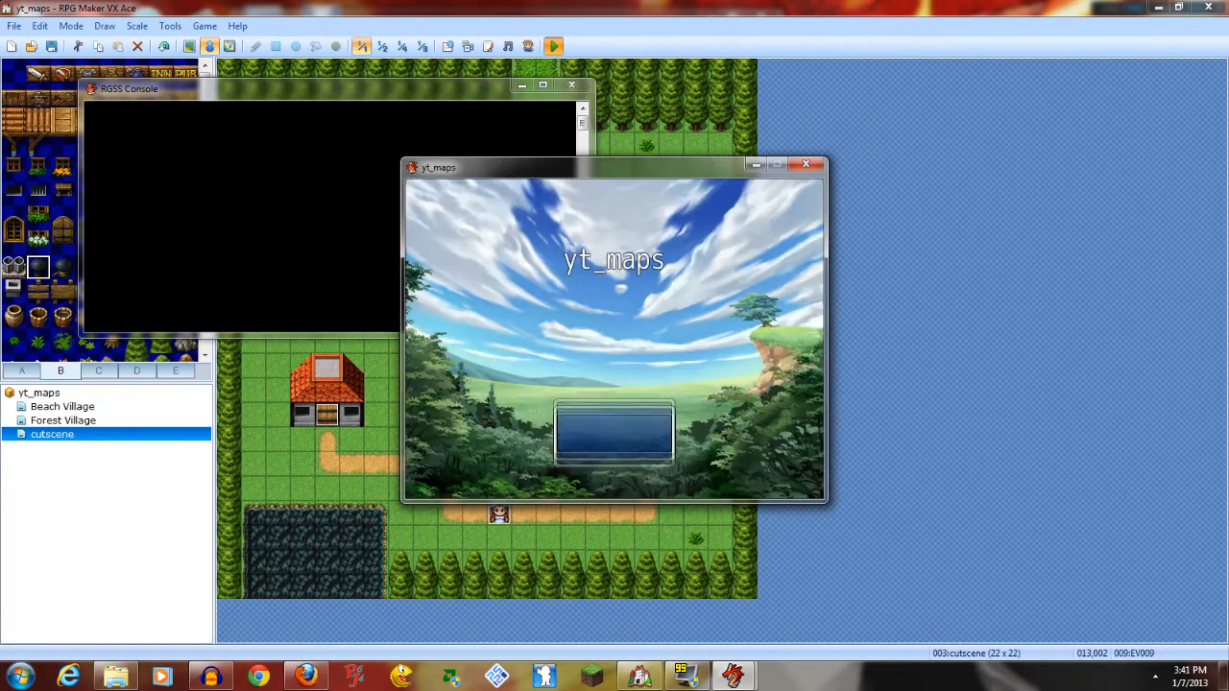
pyautogui.press('Return')
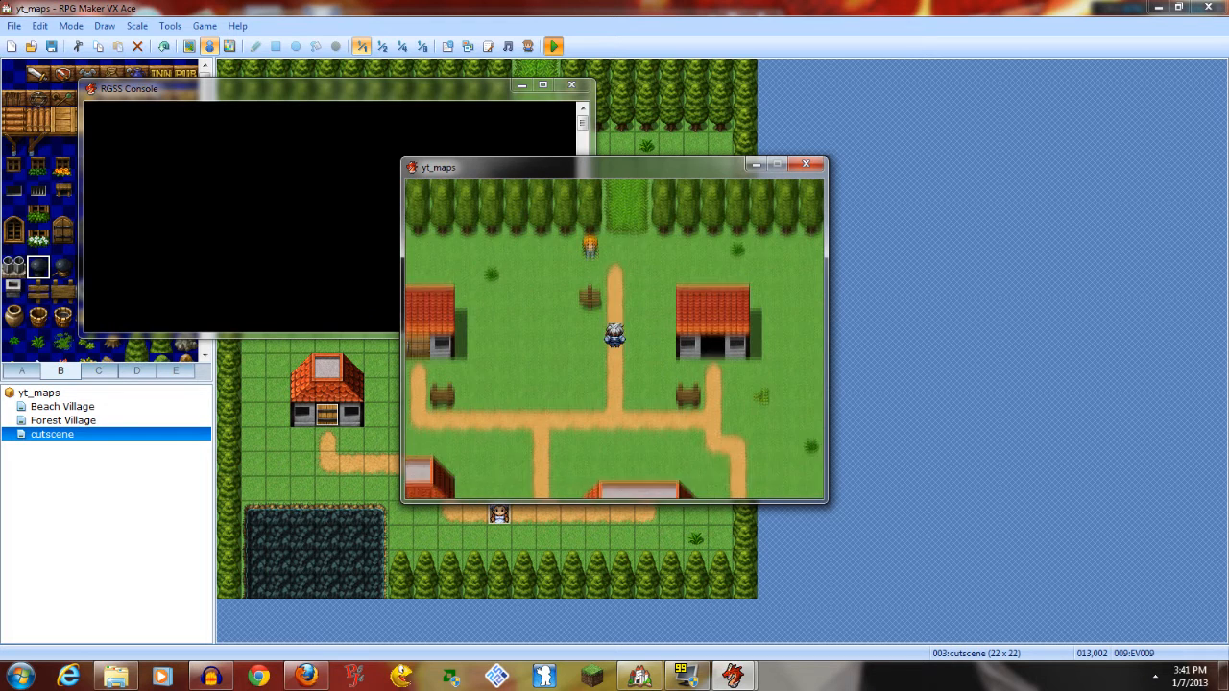
pyautogui.press('Return')
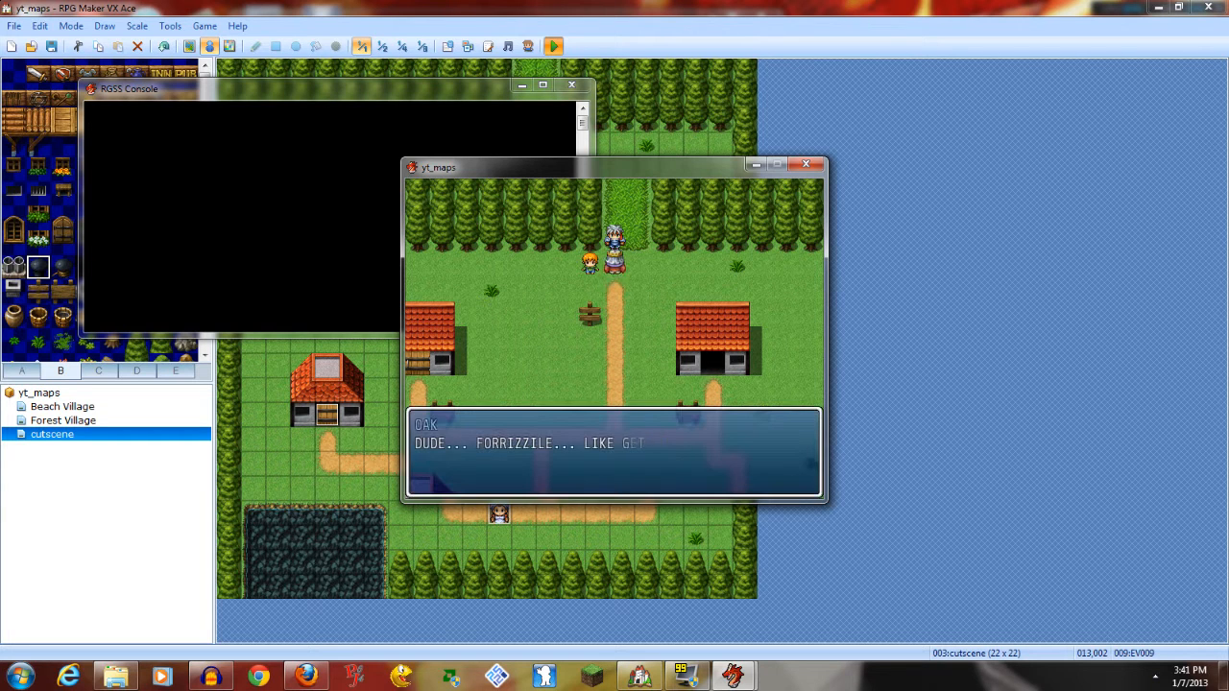
pyautogui.press('Return')
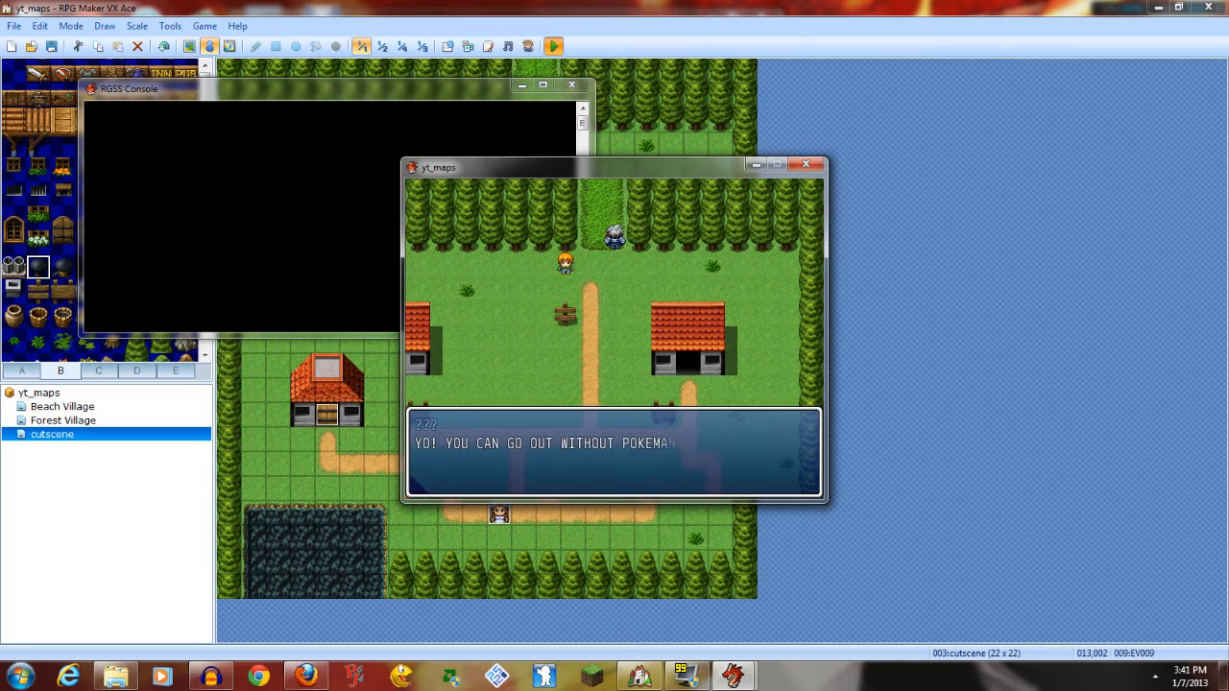
pyautogui.press('Return')
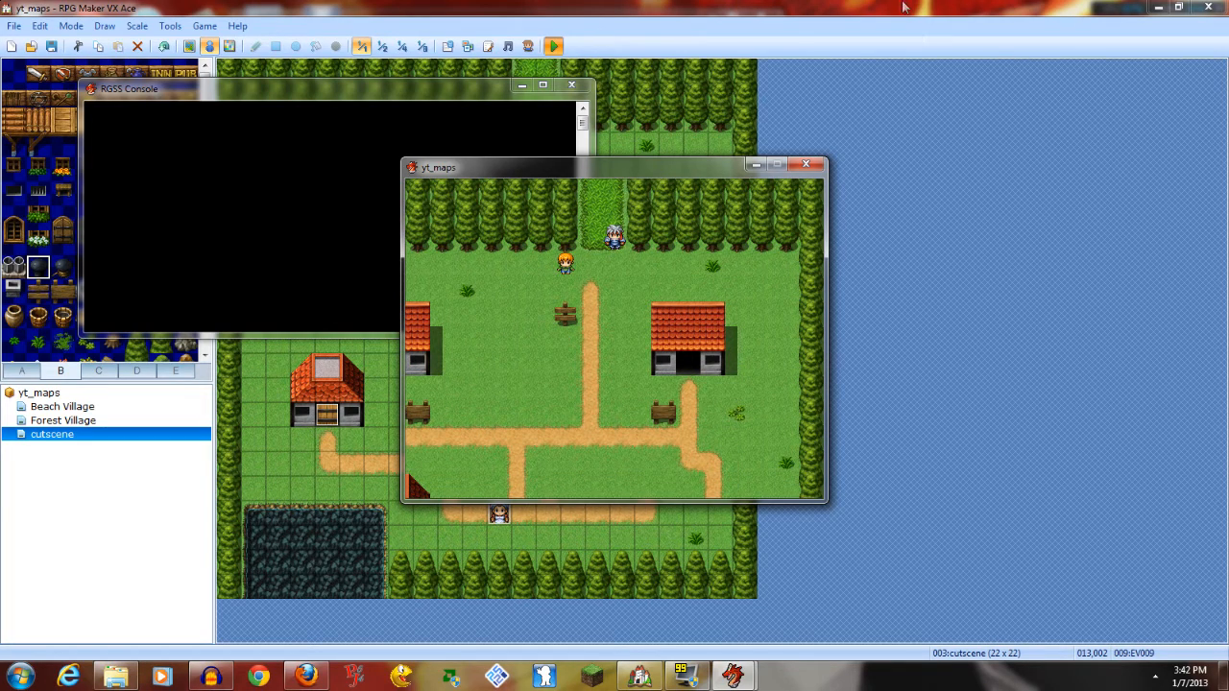
pyautogui.click(808, 165)
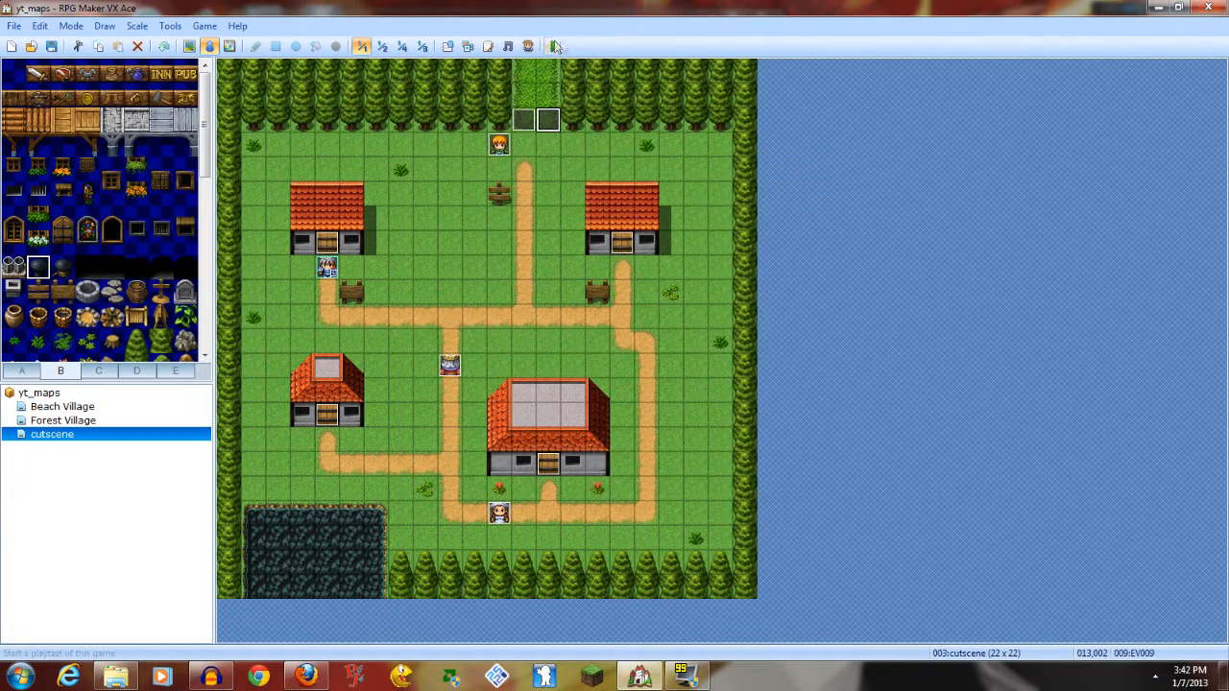
# In EV008, add Control Switches setting switch 0002, named scene_1, to ON at the end
pyautogui.doubleClick(524, 120)
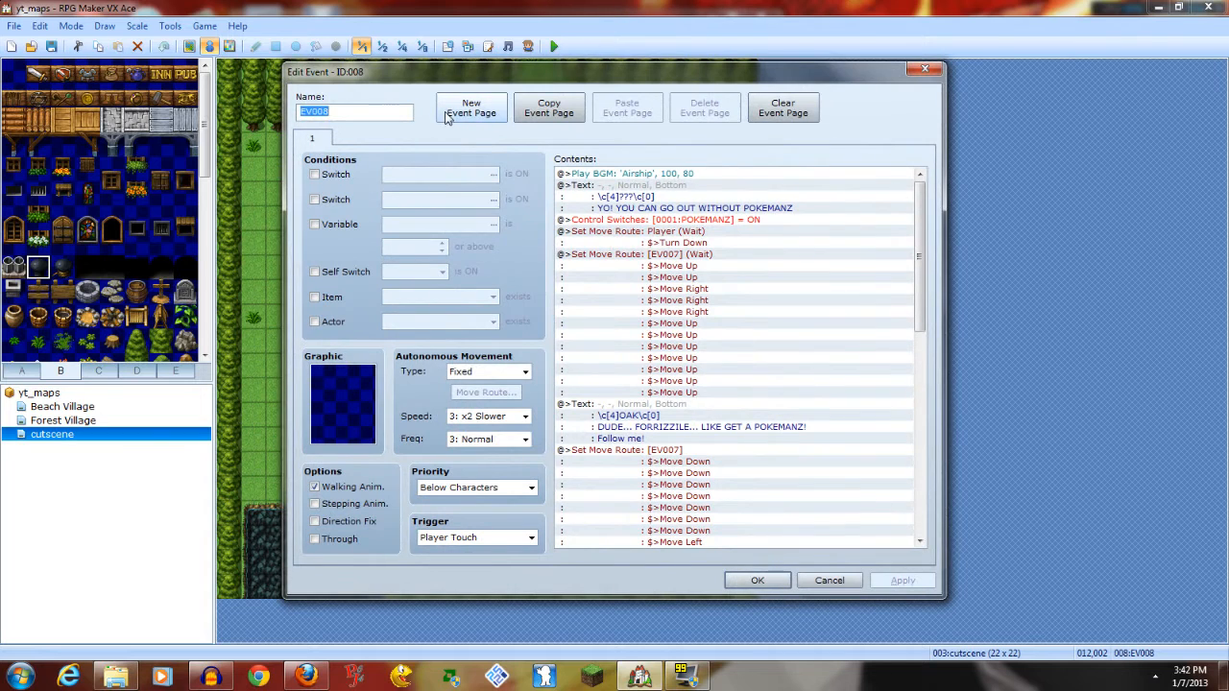
pyautogui.click(692, 245)
pyautogui.scroll(-10, 927, 213)
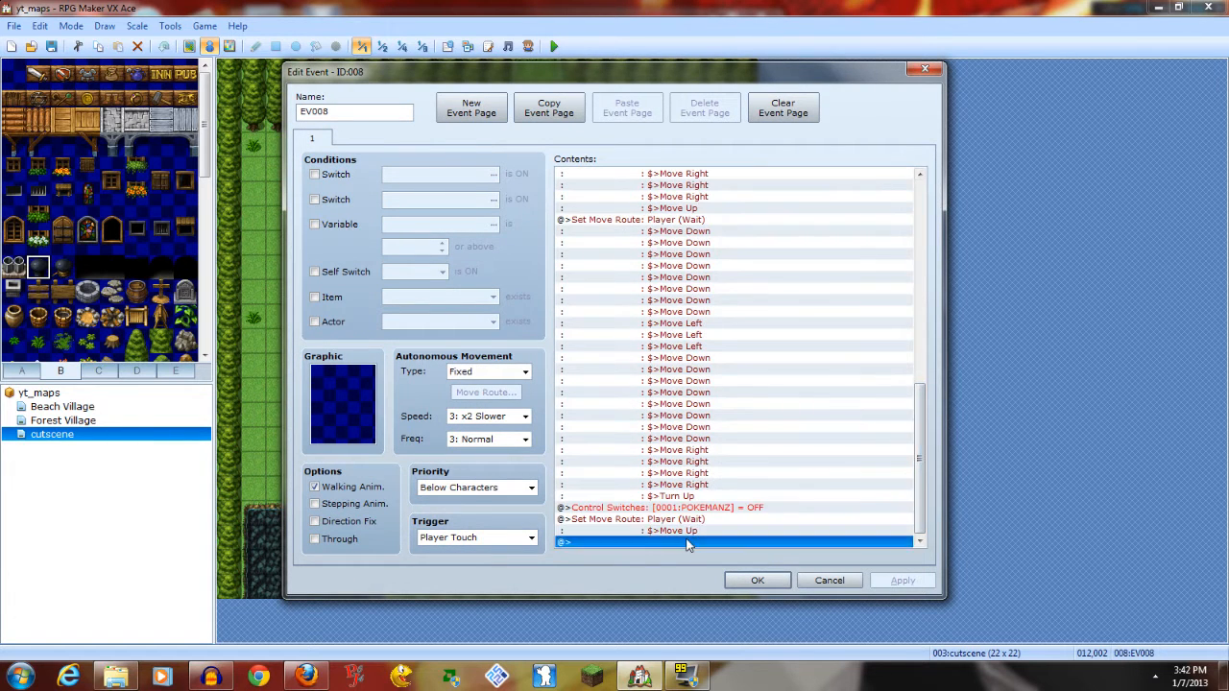
pyautogui.doubleClick(685, 541)
pyautogui.click(594, 156)
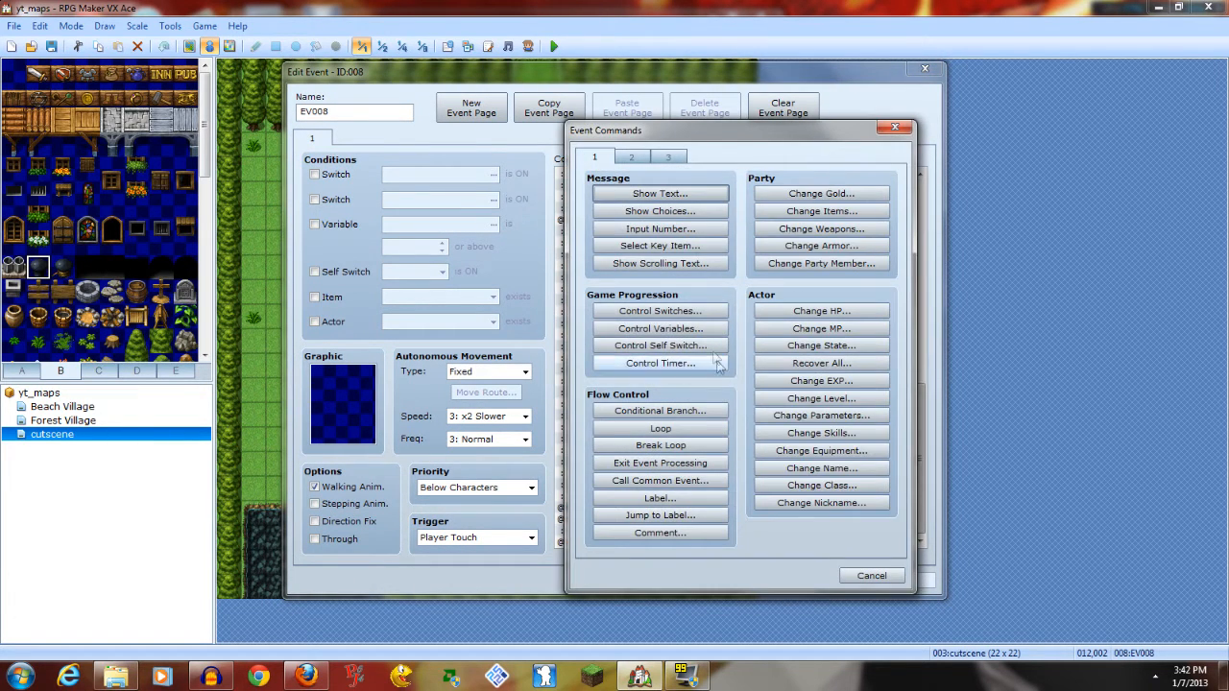
pyautogui.click(676, 329)
pyautogui.click(859, 500)
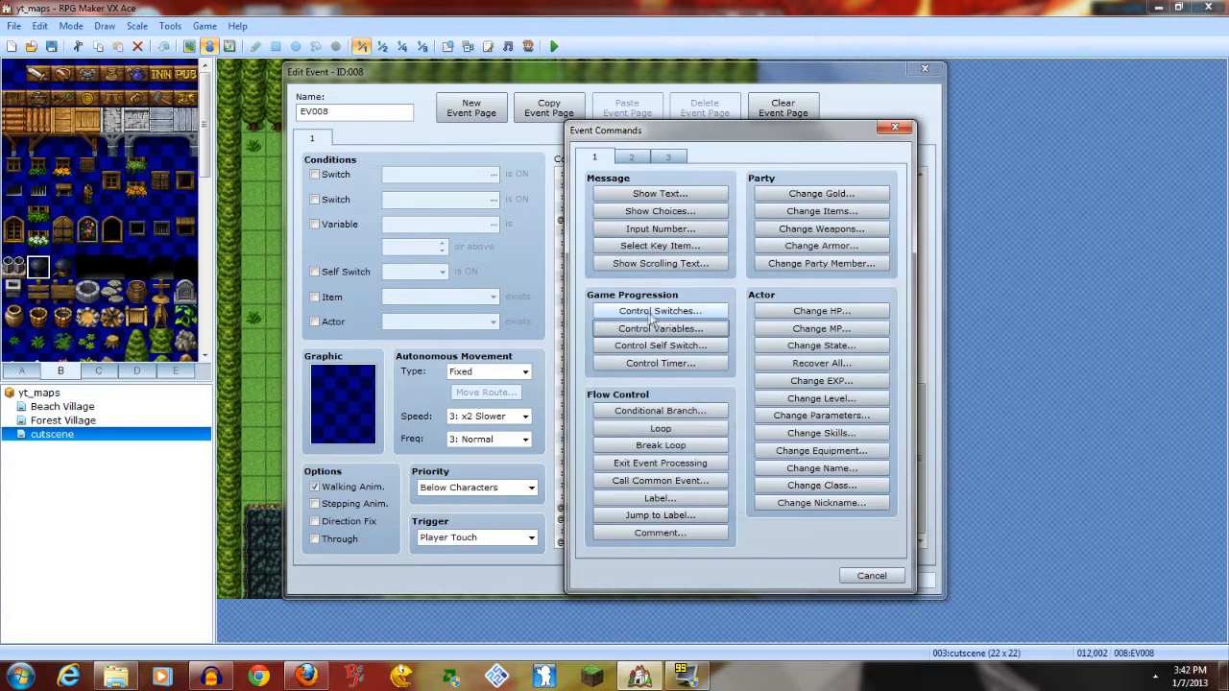
pyautogui.click(658, 310)
pyautogui.click(799, 323)
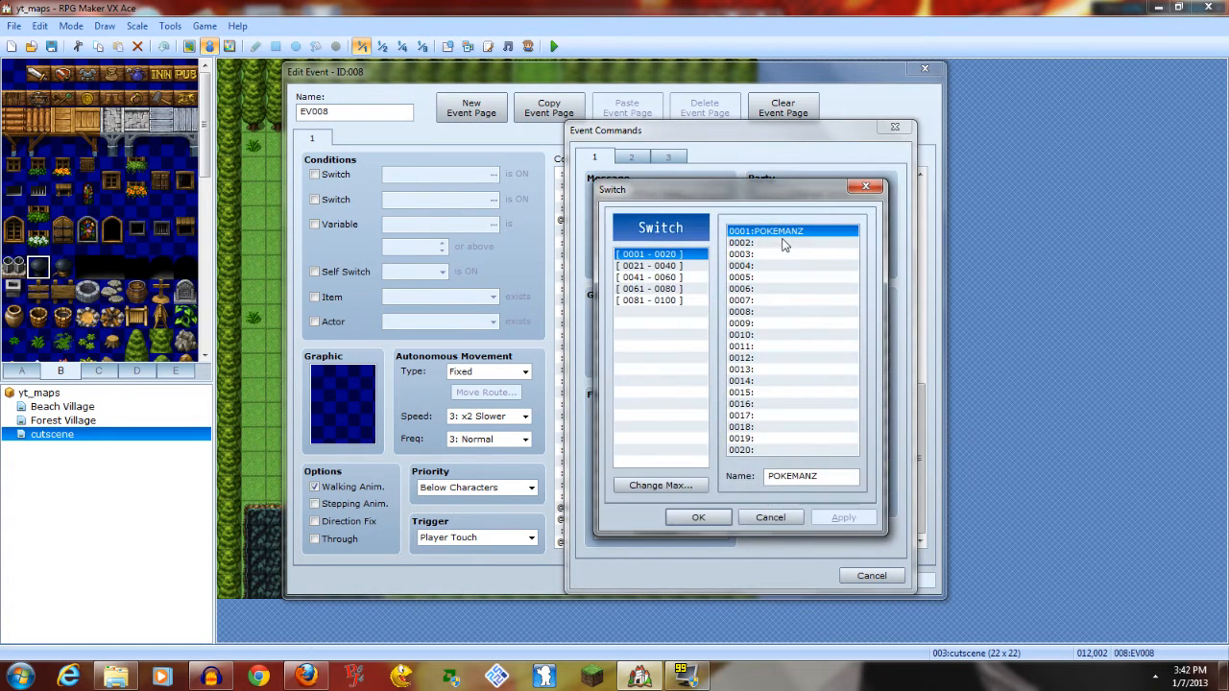
pyautogui.click(785, 242)
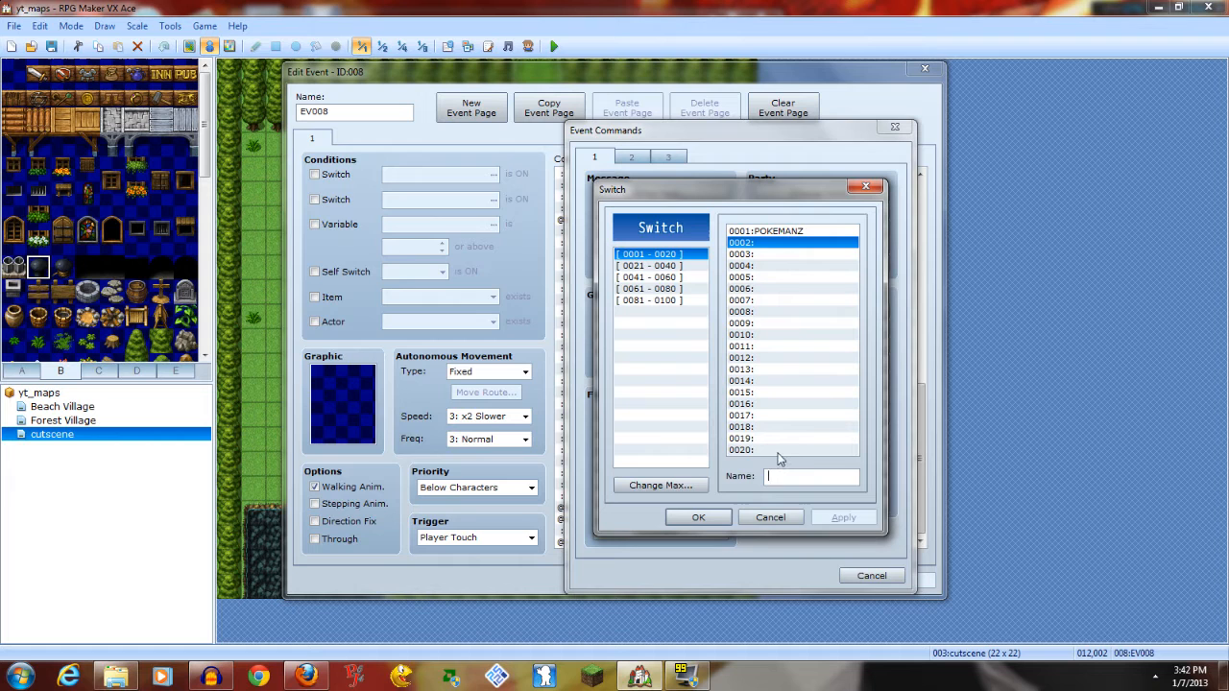
pyautogui.click(811, 476)
pyautogui.write('scene')
pyautogui.press('Return')
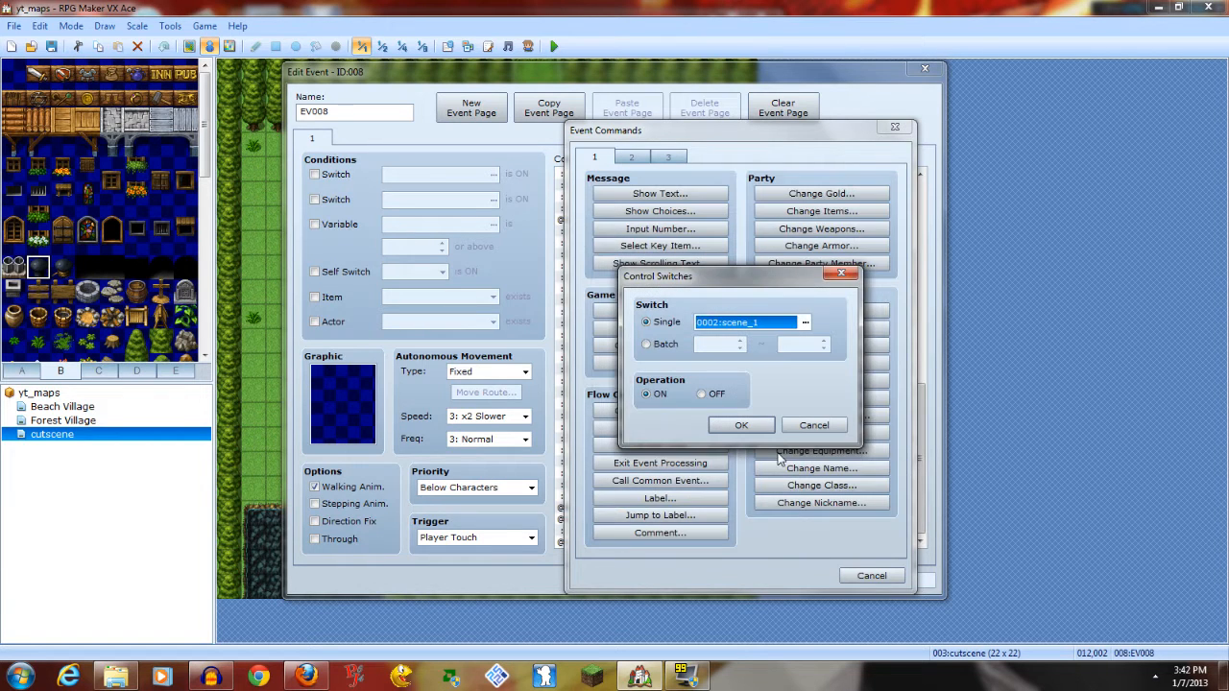
pyautogui.click(741, 425)
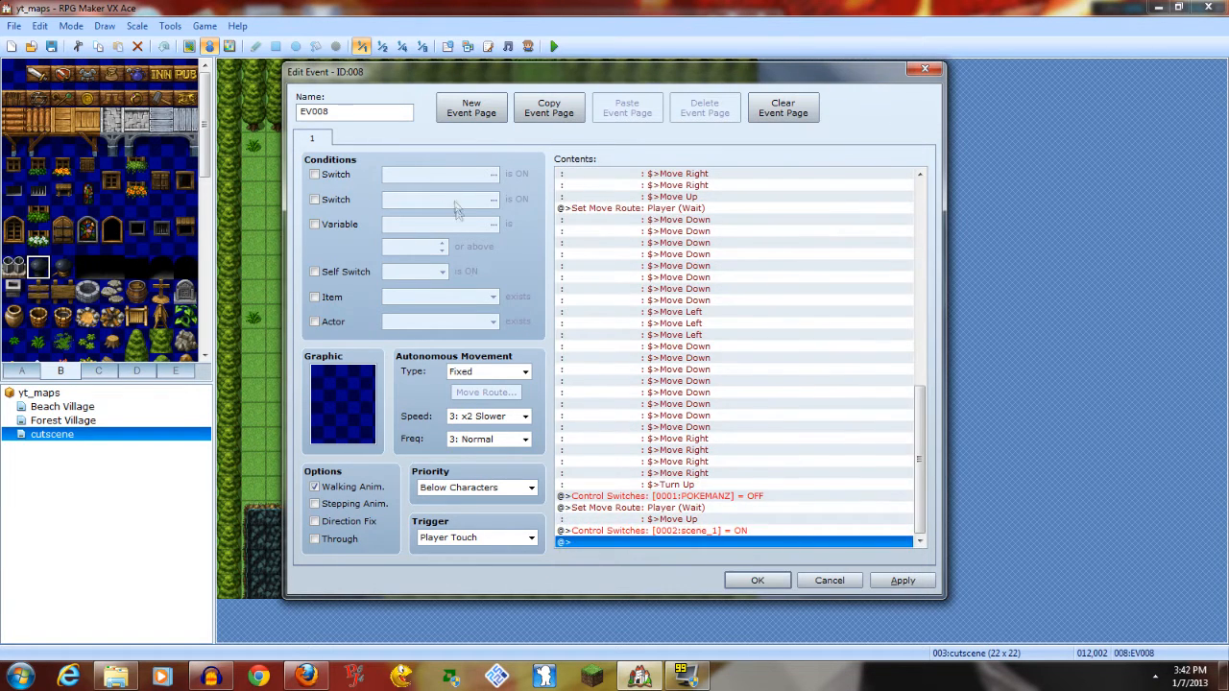
# Add an empty second event page conditioned on switch scene_1 and confirm EV008
pyautogui.click(485, 112)
pyautogui.click(333, 175)
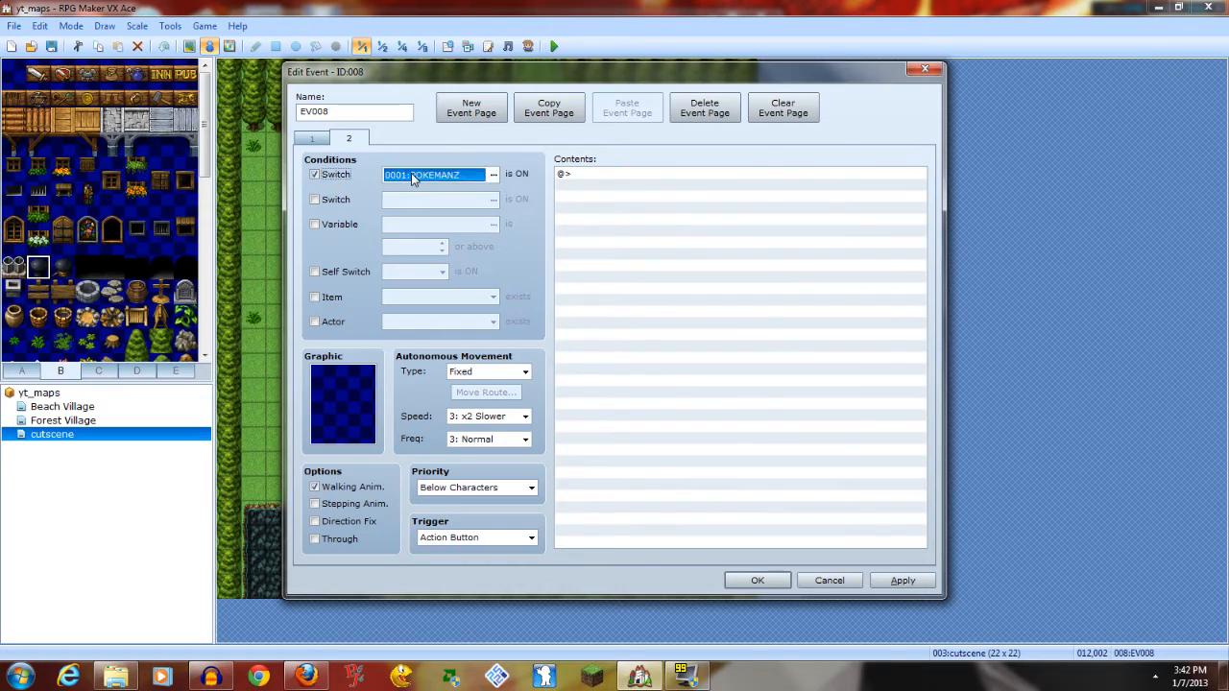
pyautogui.click(493, 173)
pyautogui.press('Return')
pyautogui.click(757, 580)
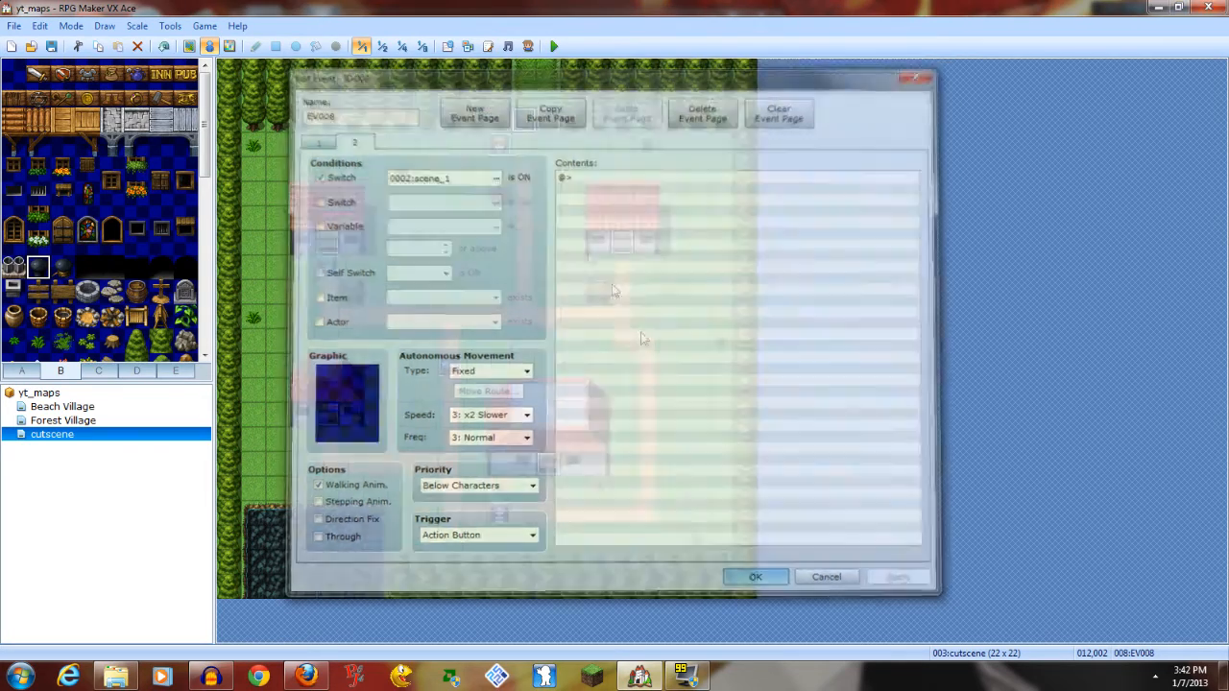
# In EV009, add Control Switches scene_1 = ON and POKEMANZ = OFF at the end
pyautogui.doubleClick(549, 122)
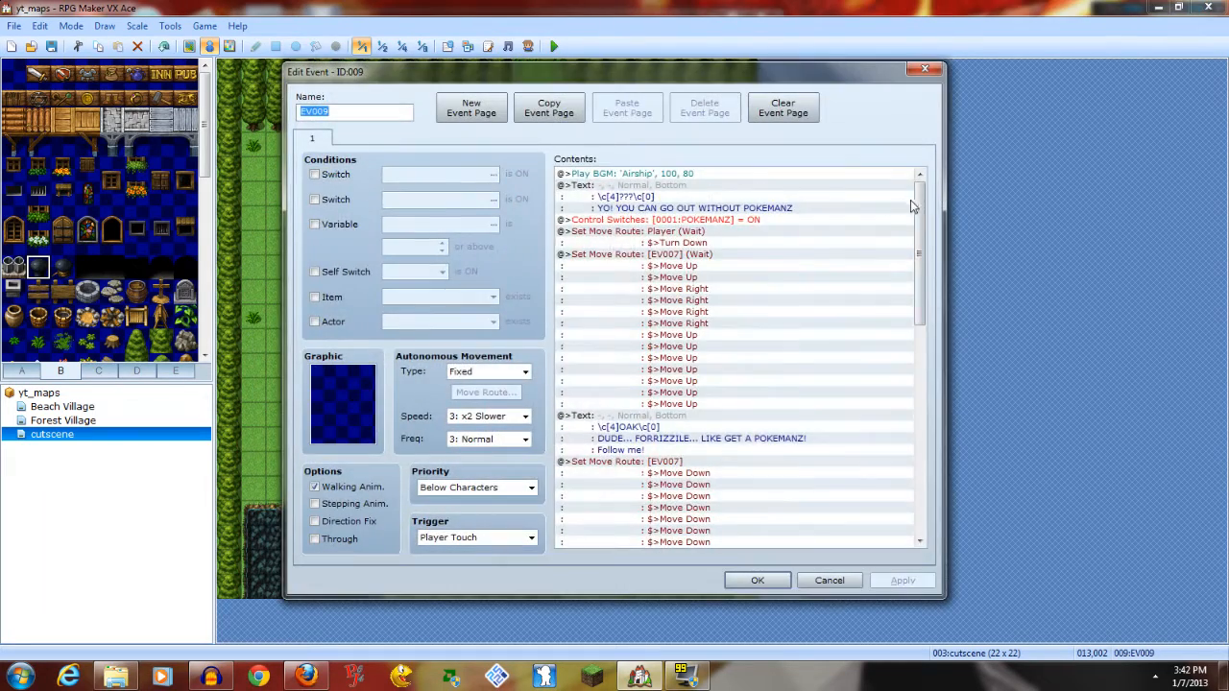
pyautogui.moveTo(919, 202); pyautogui.dragTo(918, 461)
pyautogui.click(690, 542)
pyautogui.doubleClick(690, 542)
pyautogui.click(661, 310)
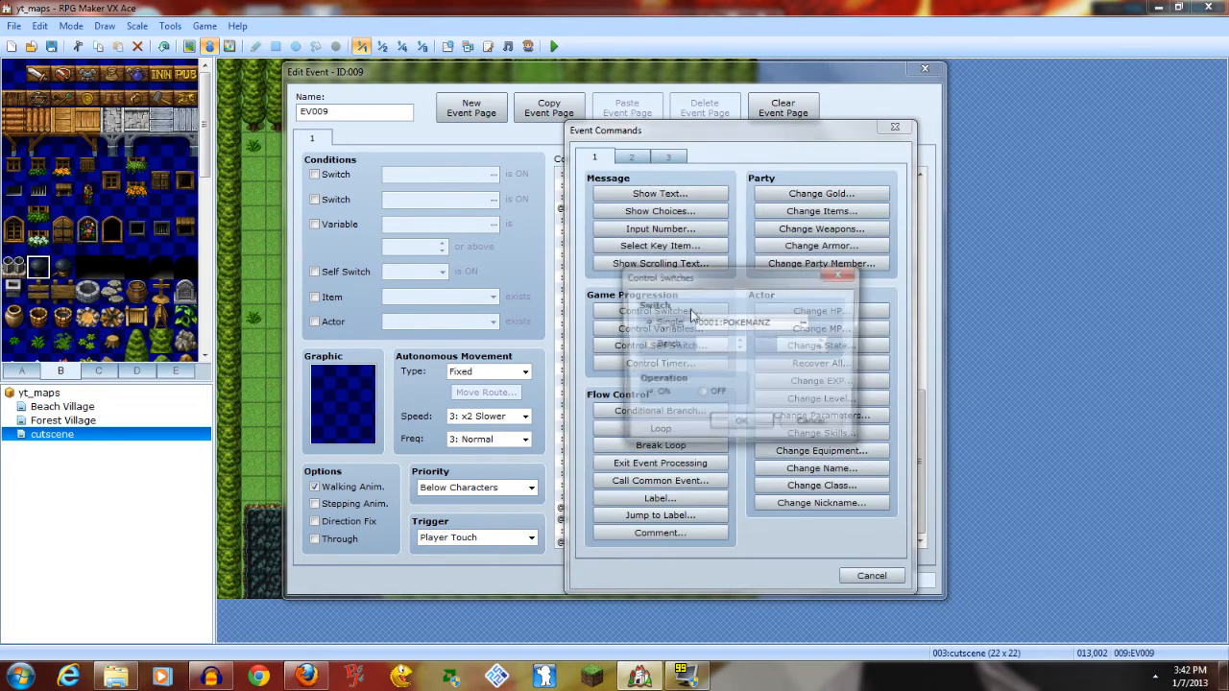
pyautogui.click(805, 321)
pyautogui.doubleClick(775, 247)
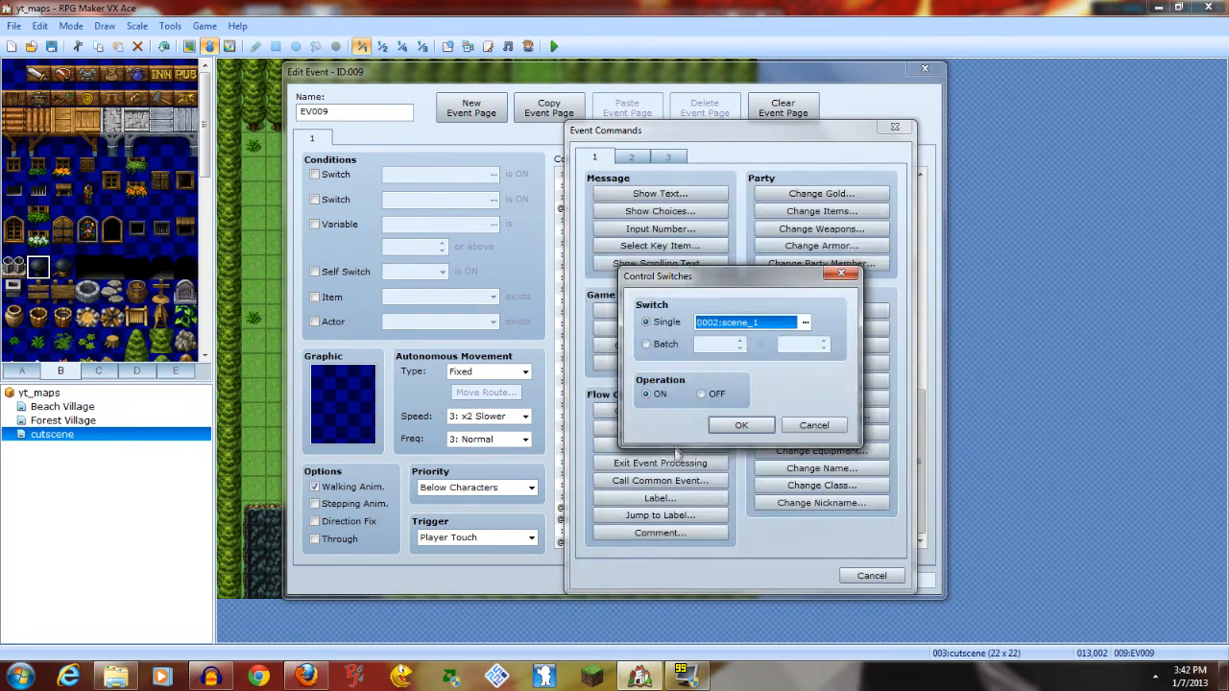
pyautogui.click(741, 426)
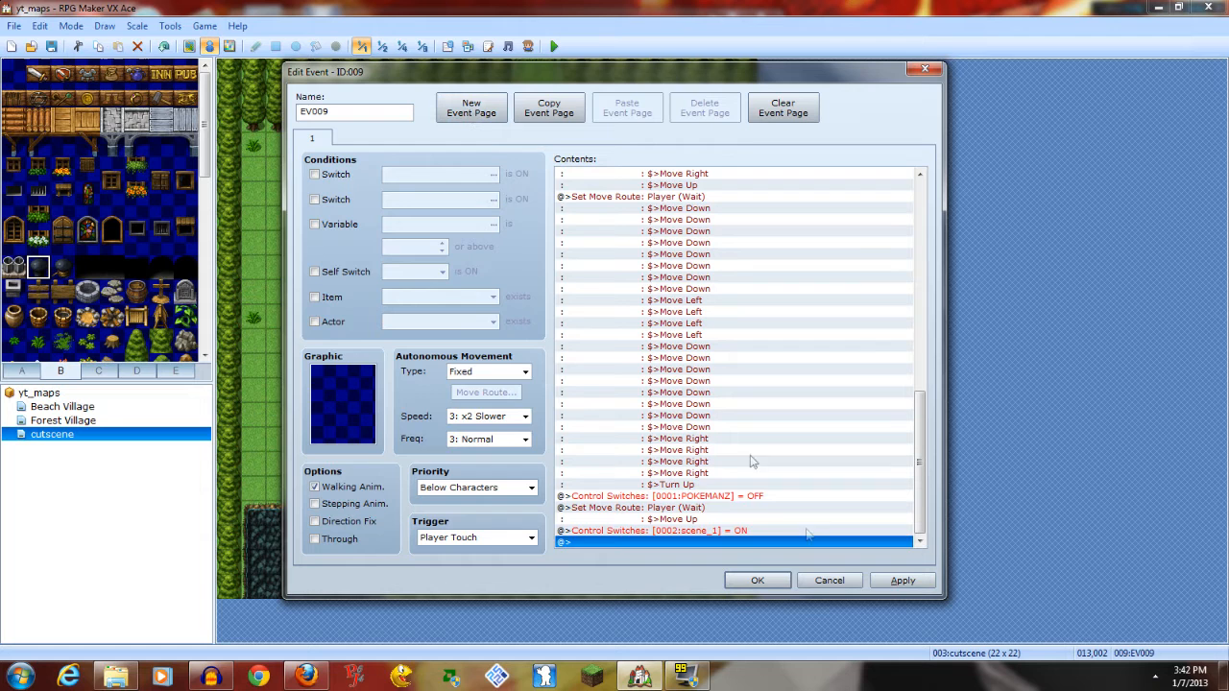
pyautogui.doubleClick(725, 543)
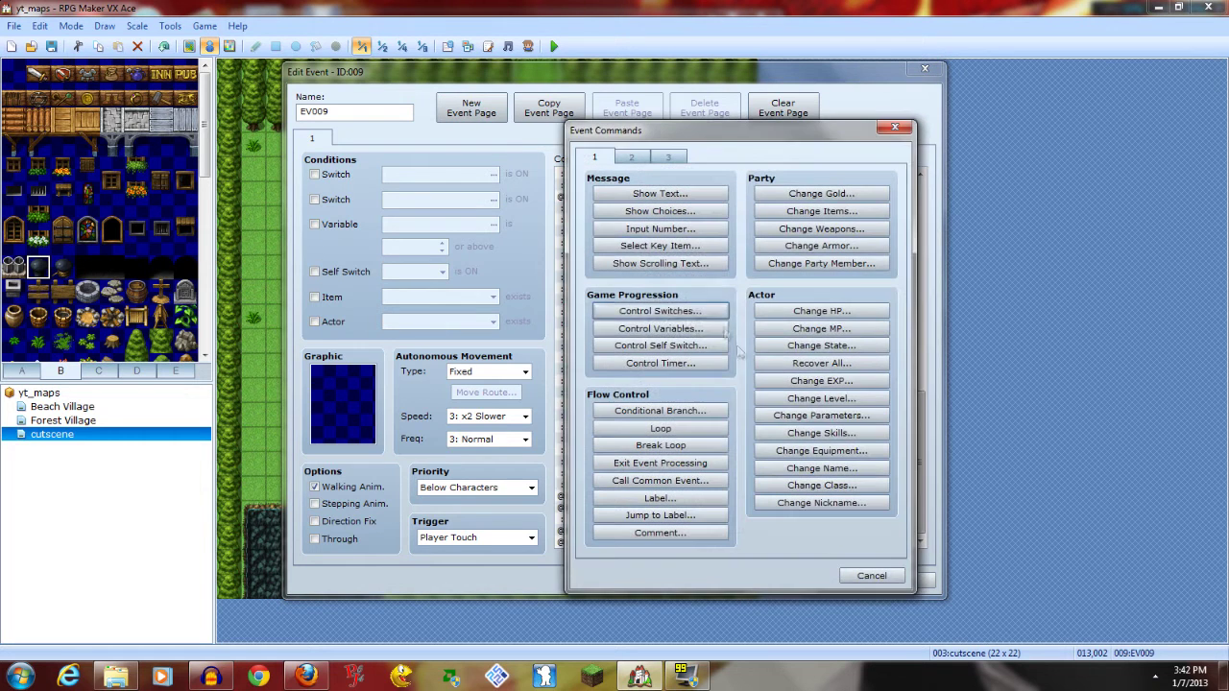
pyautogui.click(661, 310)
pyautogui.click(701, 394)
pyautogui.click(741, 426)
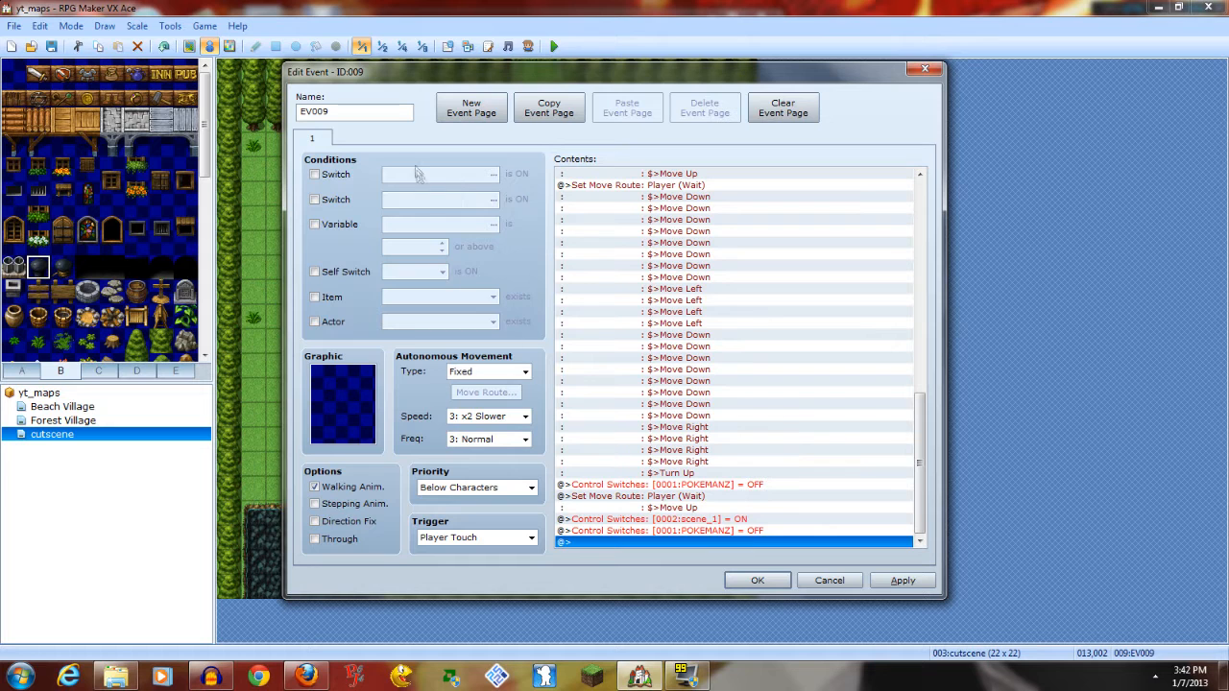
# Give EV009 a second page conditioned on switch scene_1 and confirm the event
pyautogui.click(472, 107)
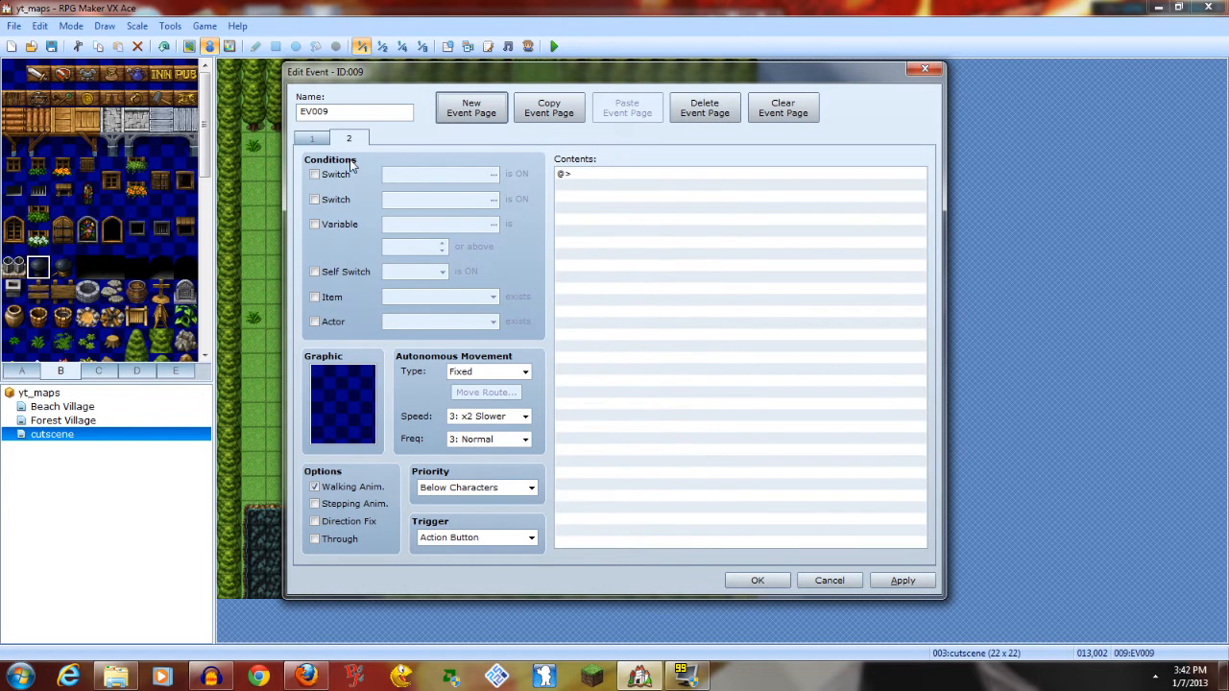
pyautogui.click(314, 174)
pyautogui.click(492, 173)
pyautogui.doubleClick(653, 225)
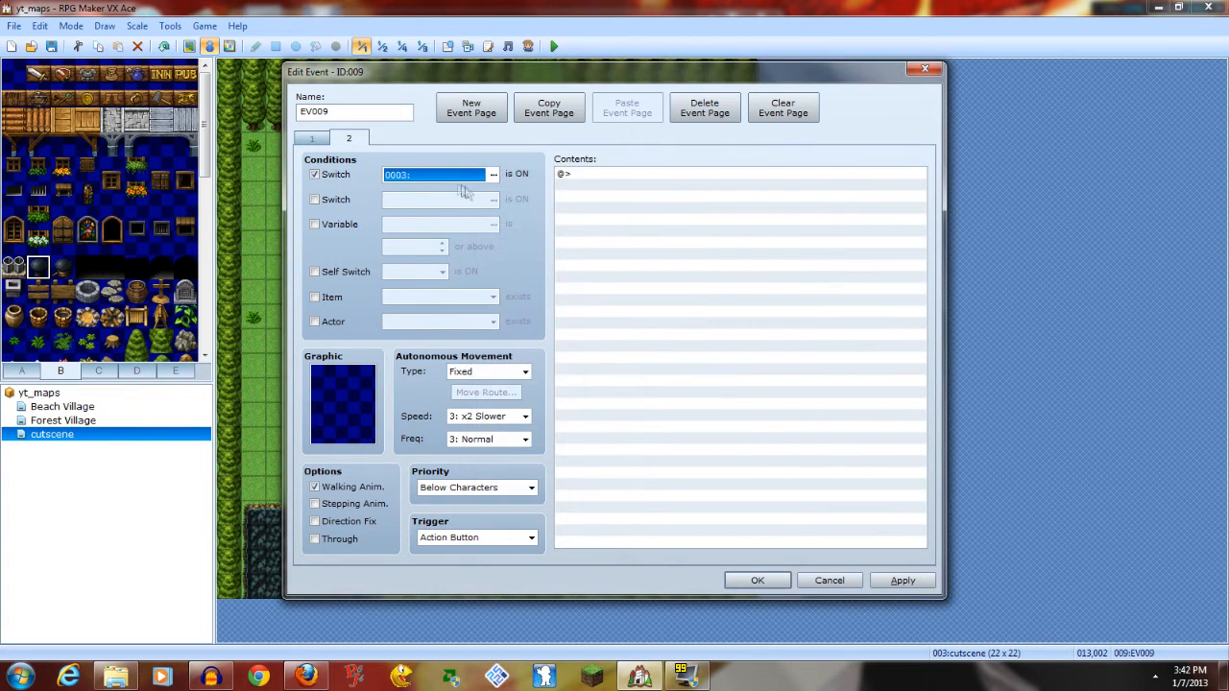
pyautogui.click(493, 173)
pyautogui.click(563, 486)
pyautogui.click(757, 580)
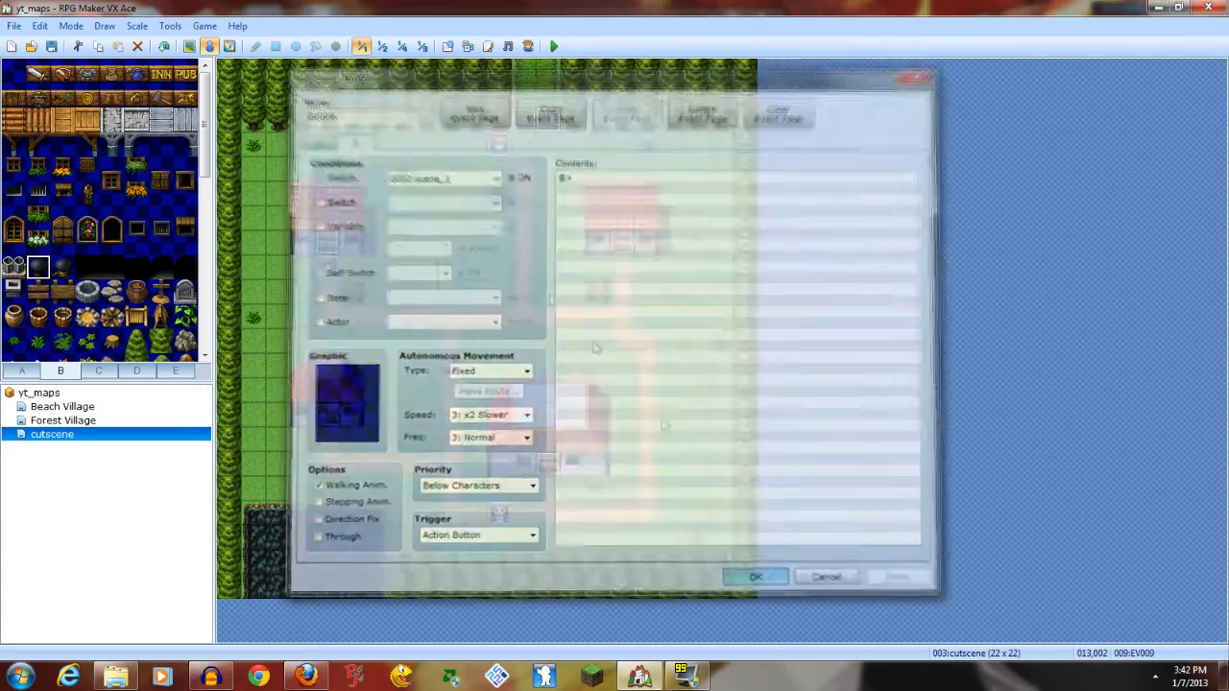
# In EV008, add a final Control Switches POKEMANZ = OFF and confirm
pyautogui.doubleClick(524, 120)
pyautogui.moveTo(914, 254); pyautogui.dragTo(915, 471)
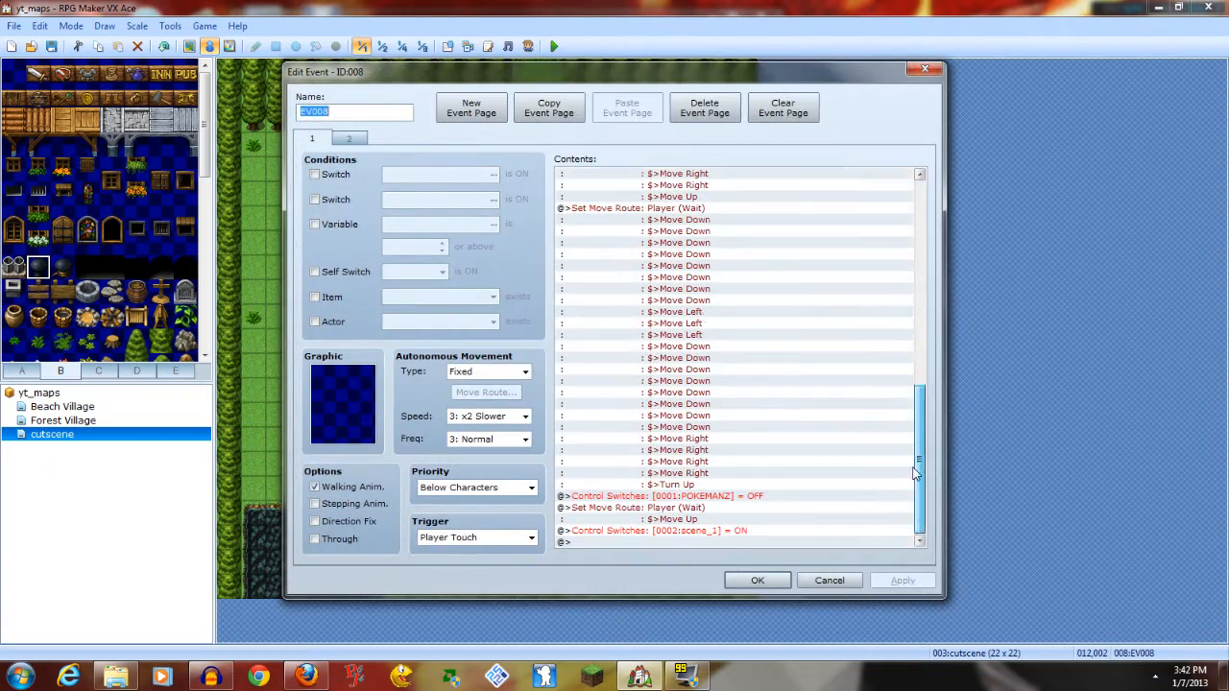
pyautogui.doubleClick(624, 541)
pyautogui.click(665, 317)
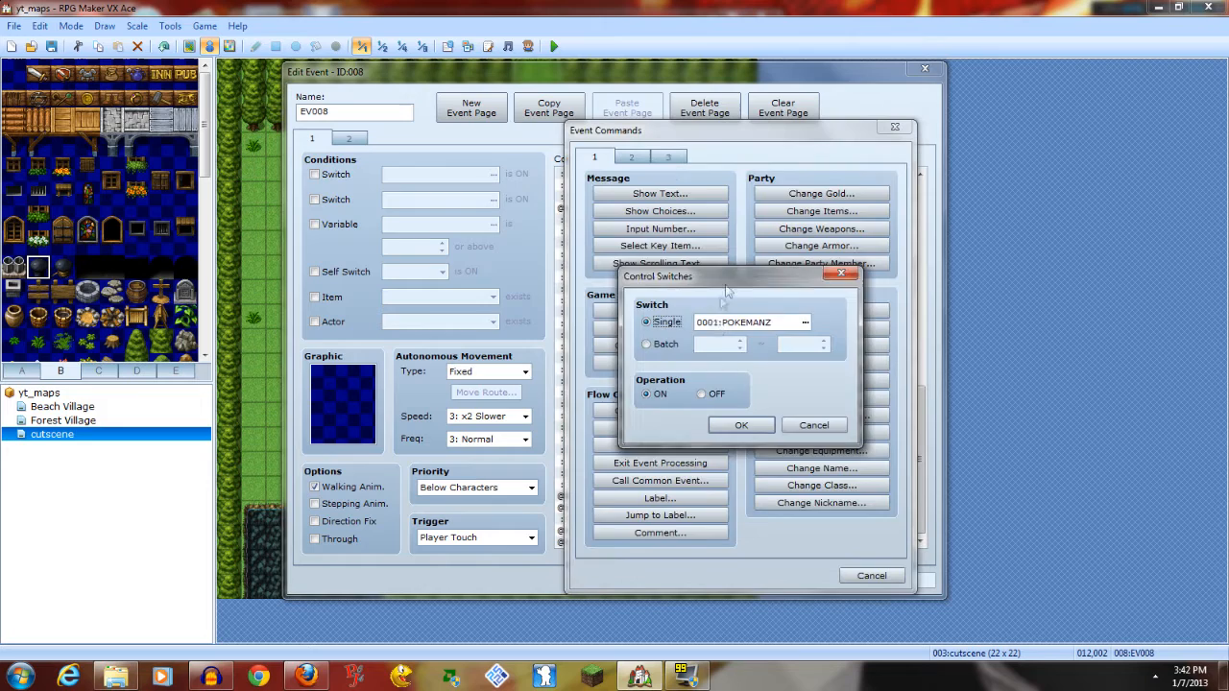
pyautogui.click(759, 322)
pyautogui.click(770, 519)
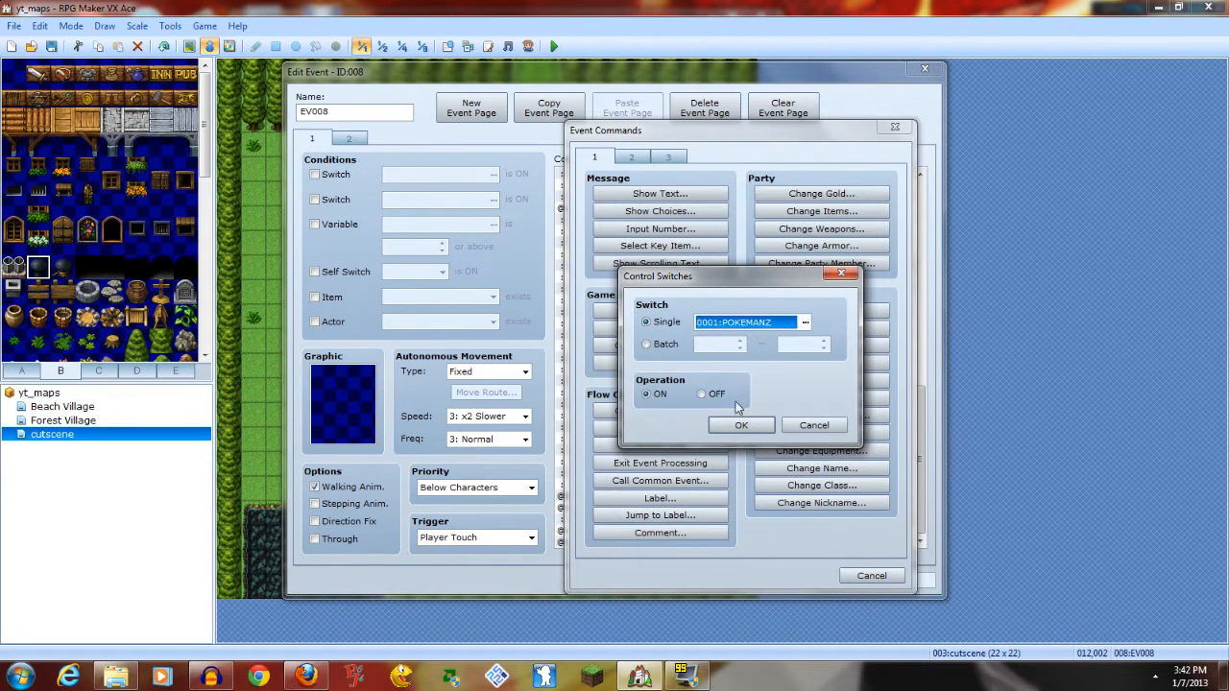
pyautogui.click(716, 396)
pyautogui.click(739, 426)
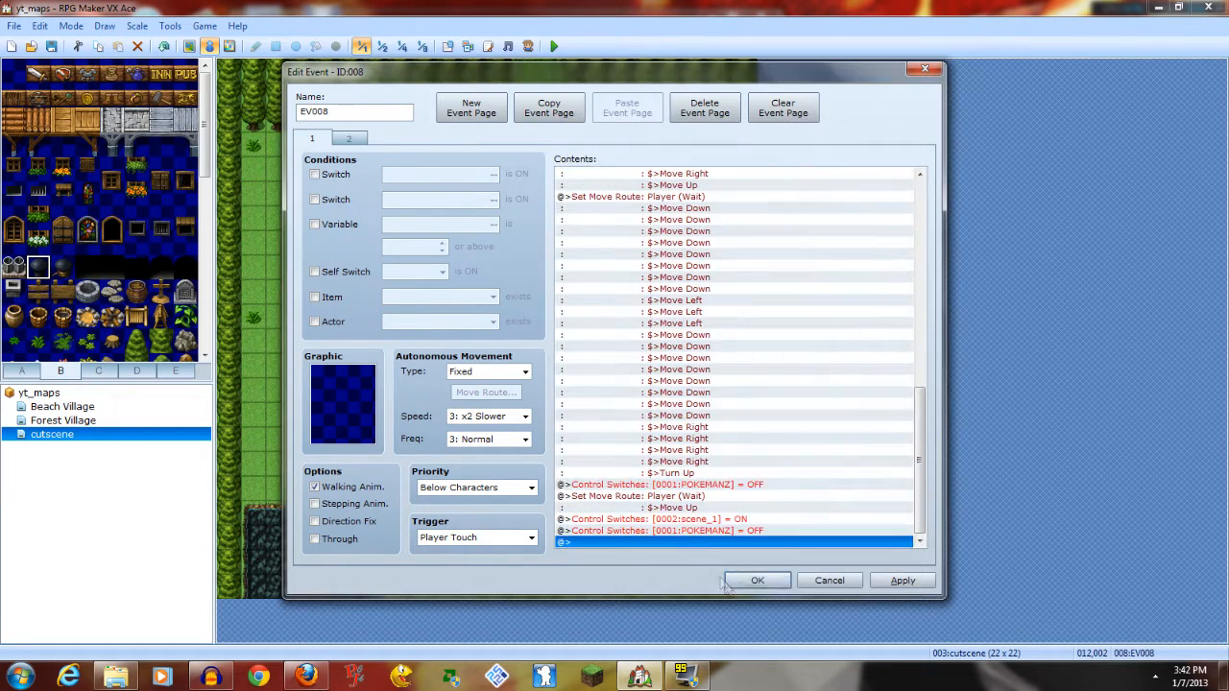
pyautogui.click(744, 580)
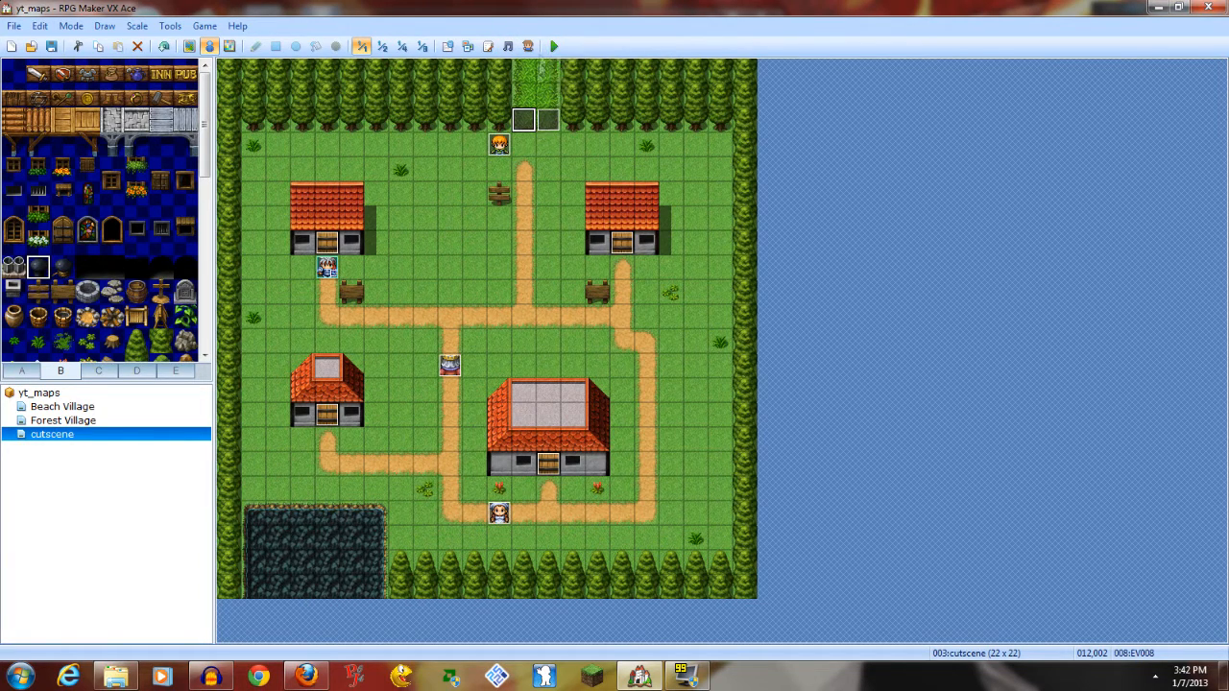
# Save and playtest a New Game through Oak's messages while the NPC leads, then close the game
pyautogui.click(553, 45)
pyautogui.press('Return')
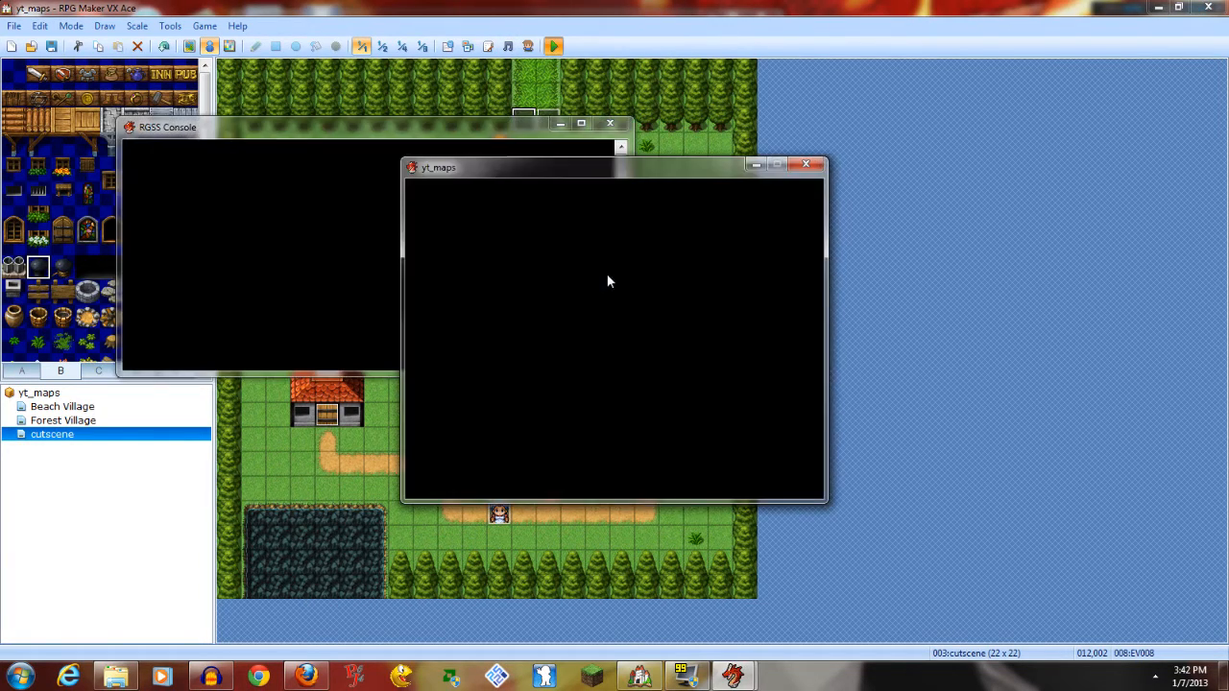
pyautogui.press('Return')
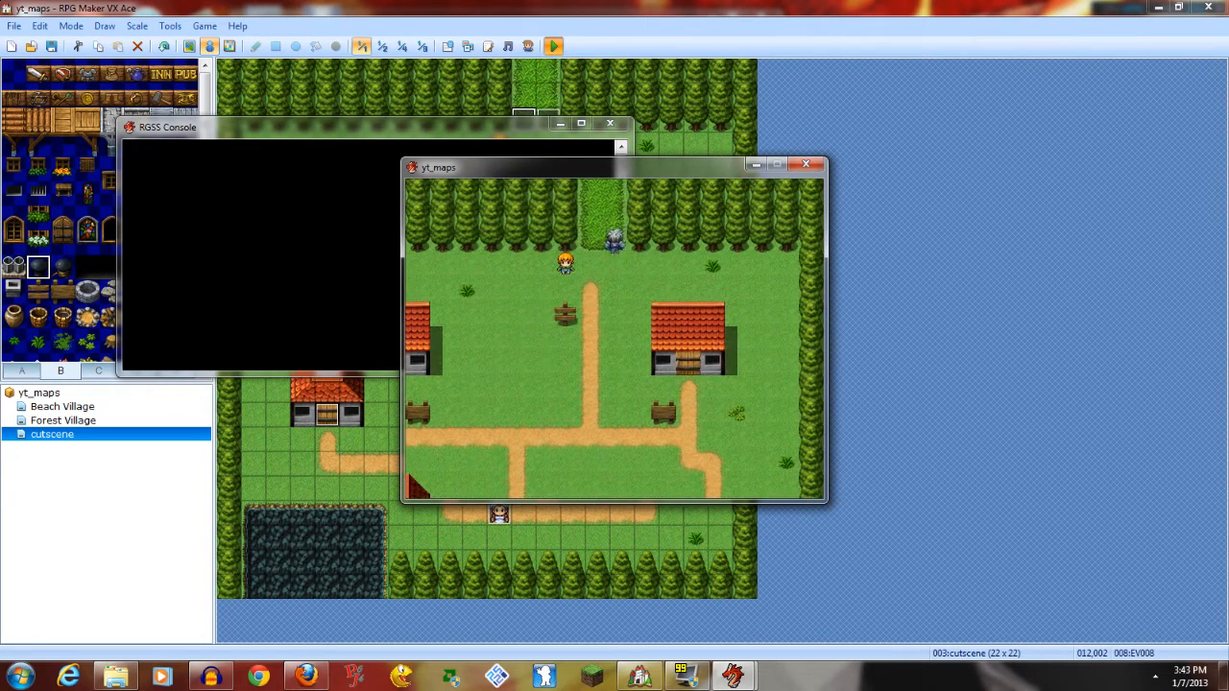
pyautogui.press('Return')
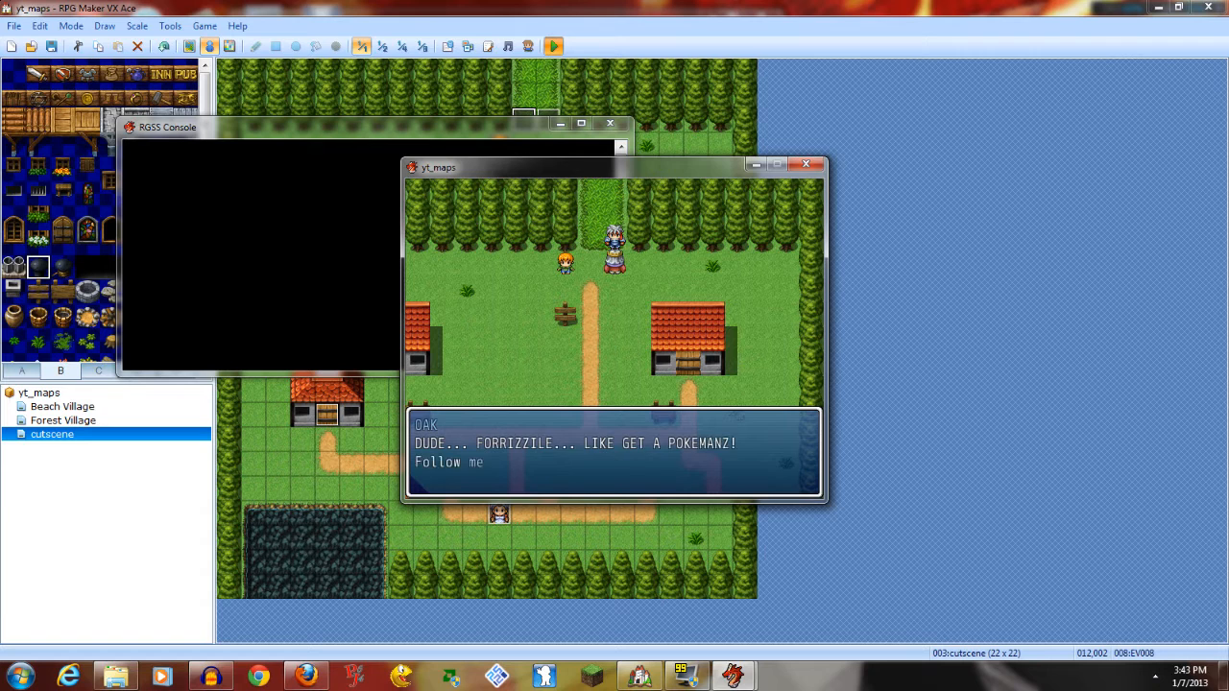
pyautogui.press('Return')
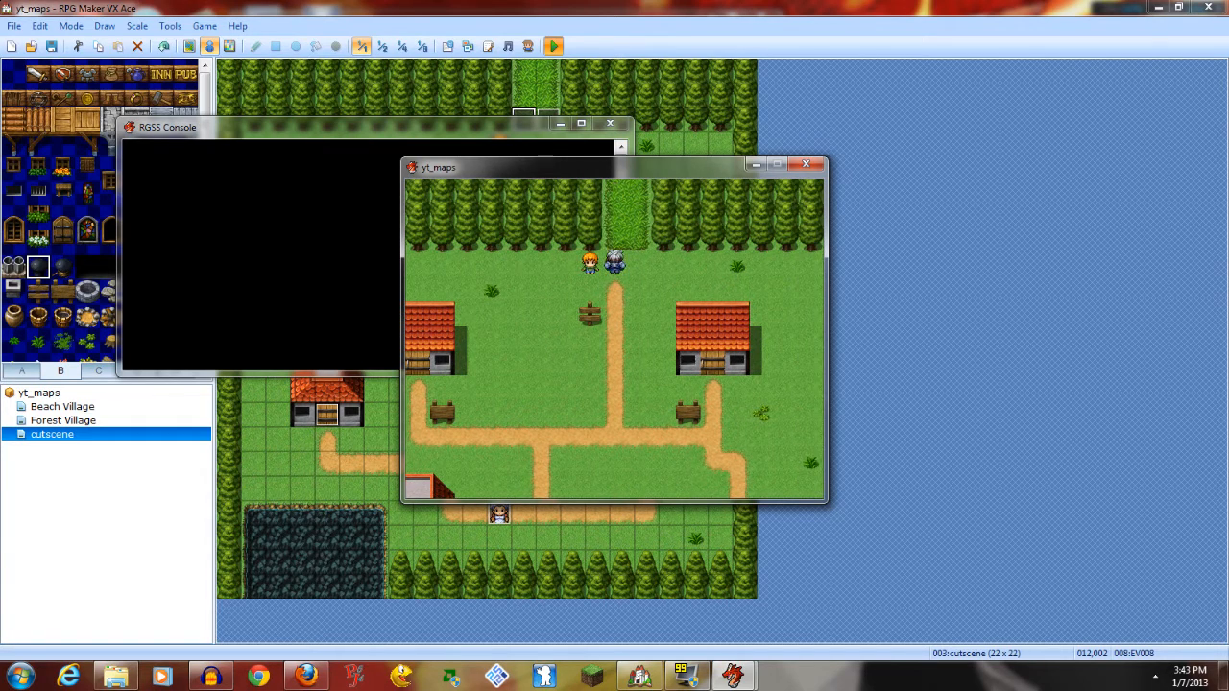
pyautogui.click(807, 166)
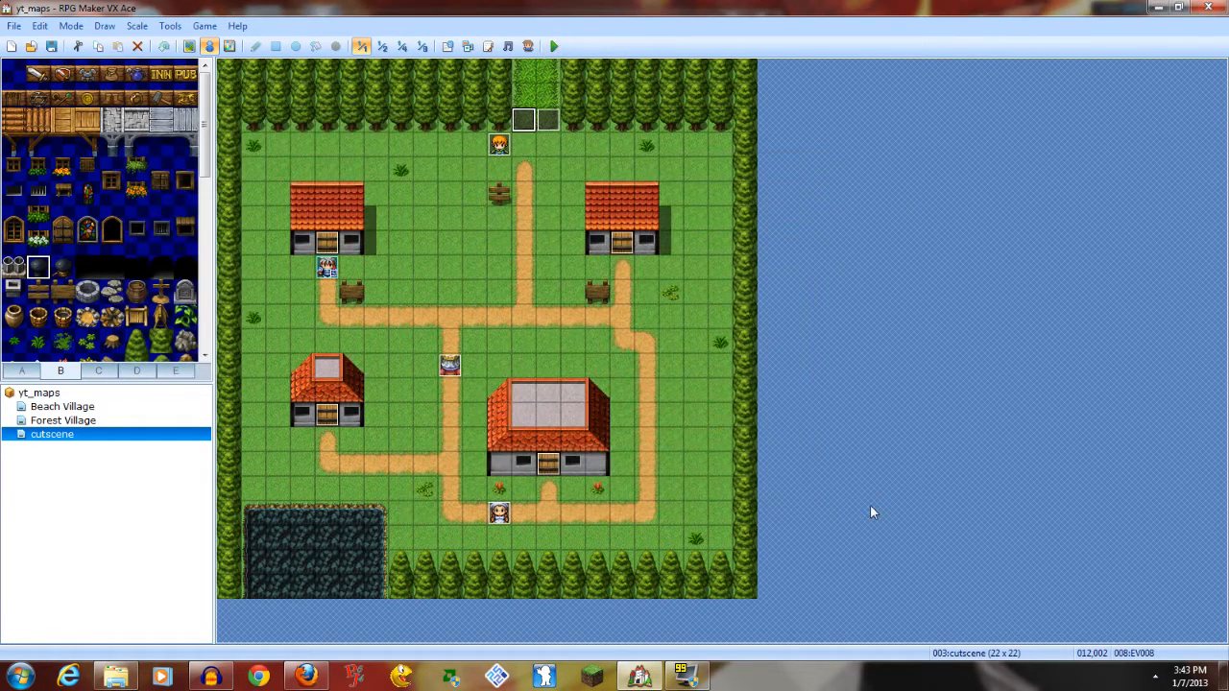